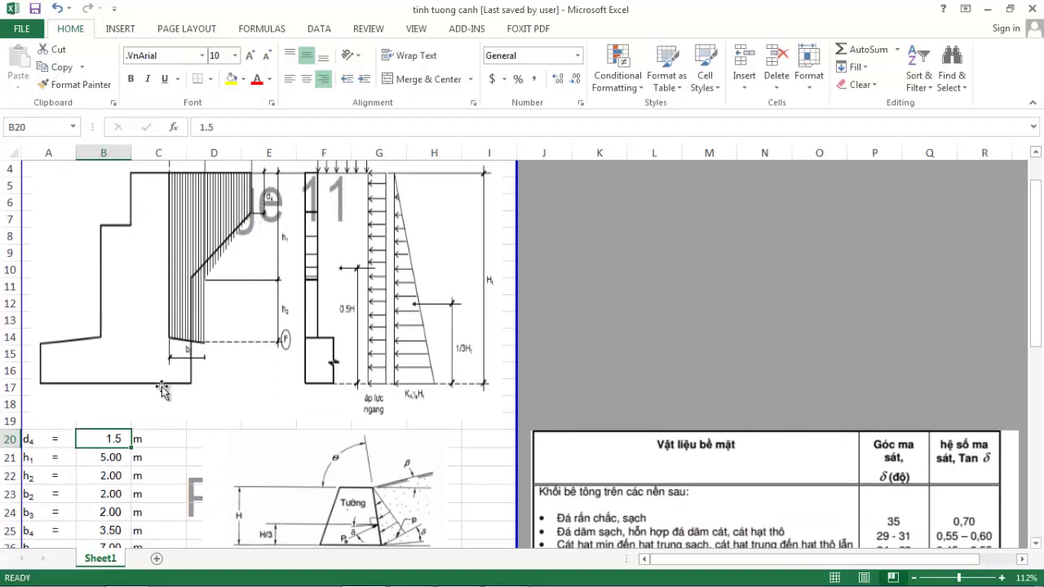
# Compare the heights h1 and h2 and the width b2 with the dimensions marked on the wing wall diagram
pyautogui.click(110, 459)
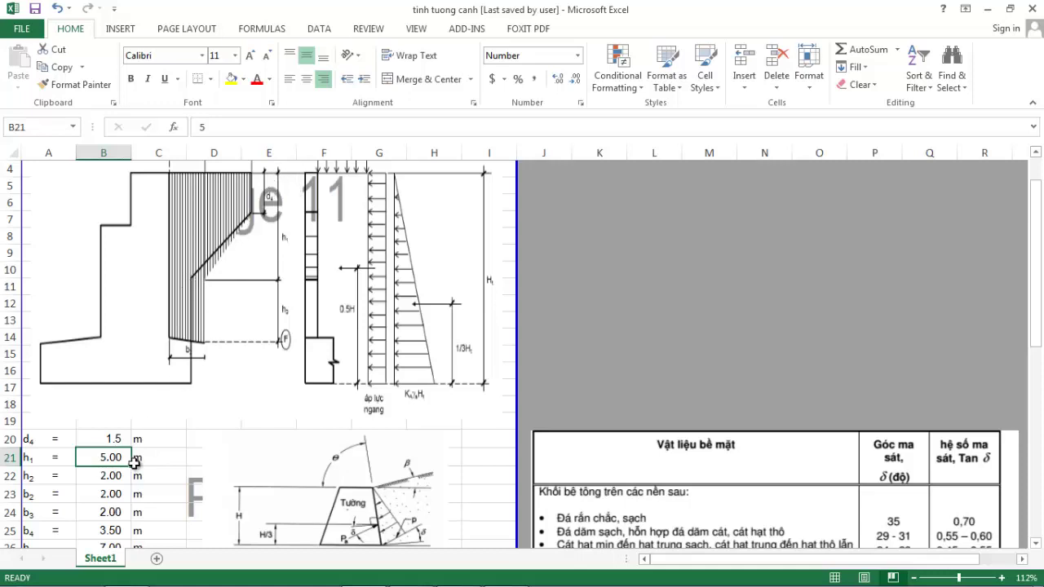
pyautogui.click(97, 483)
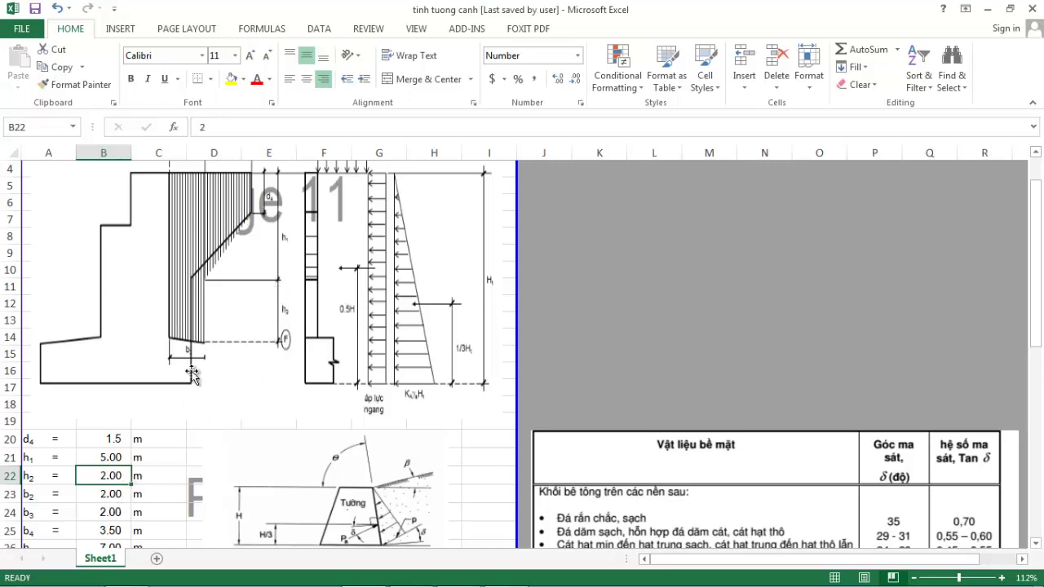
pyautogui.scroll(1, 192, 371)
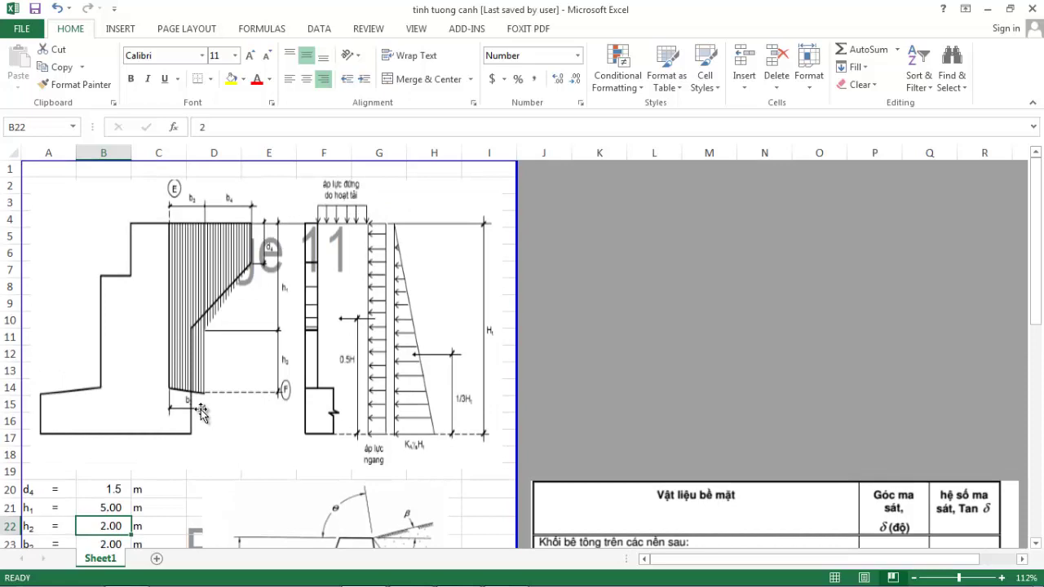
pyautogui.scroll(-1, 200, 414)
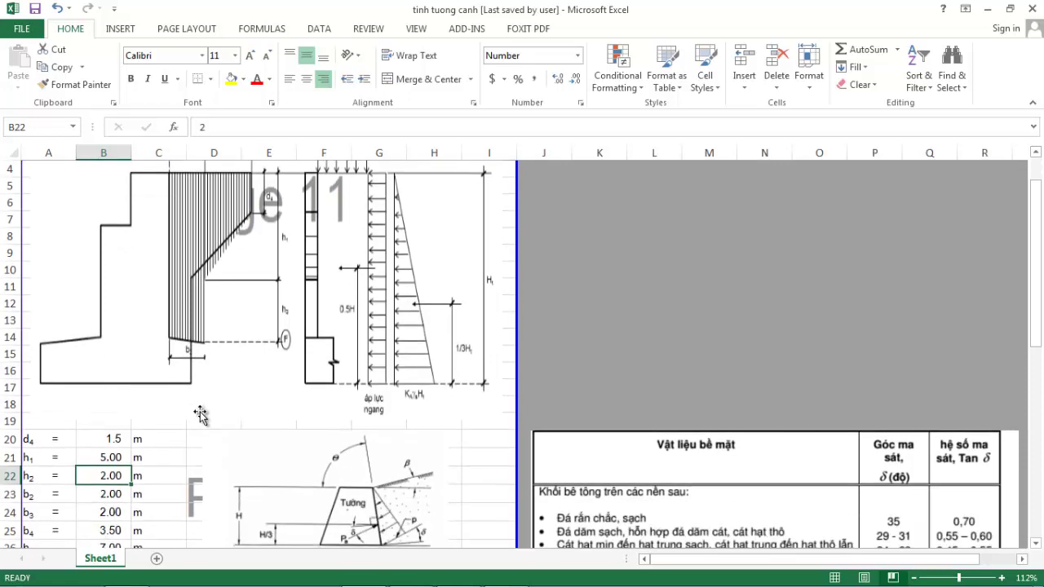
pyautogui.scroll(1, 183, 302)
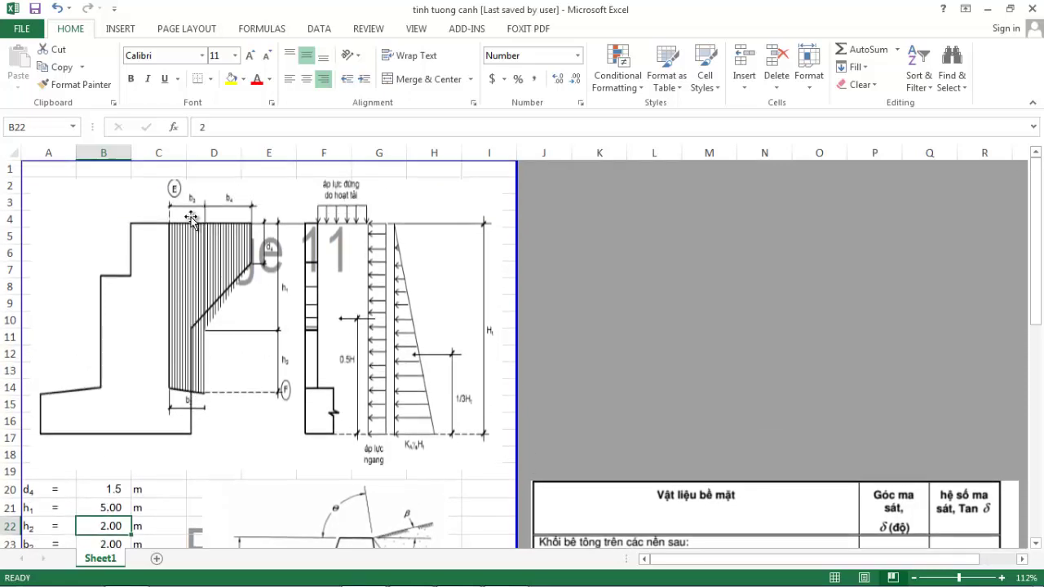
pyautogui.scroll(-3, 171, 377)
pyautogui.click(98, 393)
pyautogui.scroll(2, 122, 416)
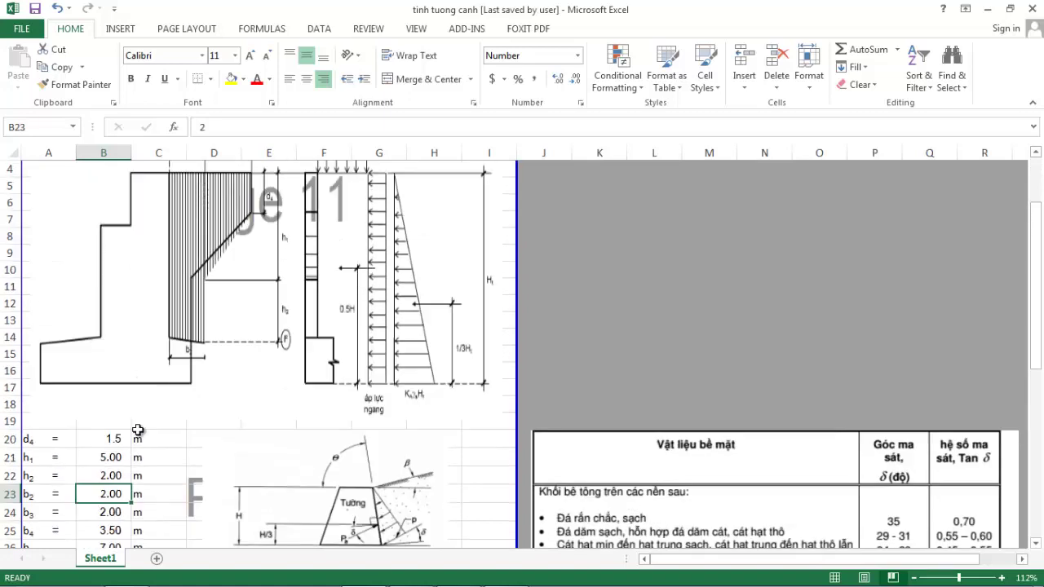
pyautogui.scroll(1, 135, 481)
pyautogui.scroll(-2, 134, 489)
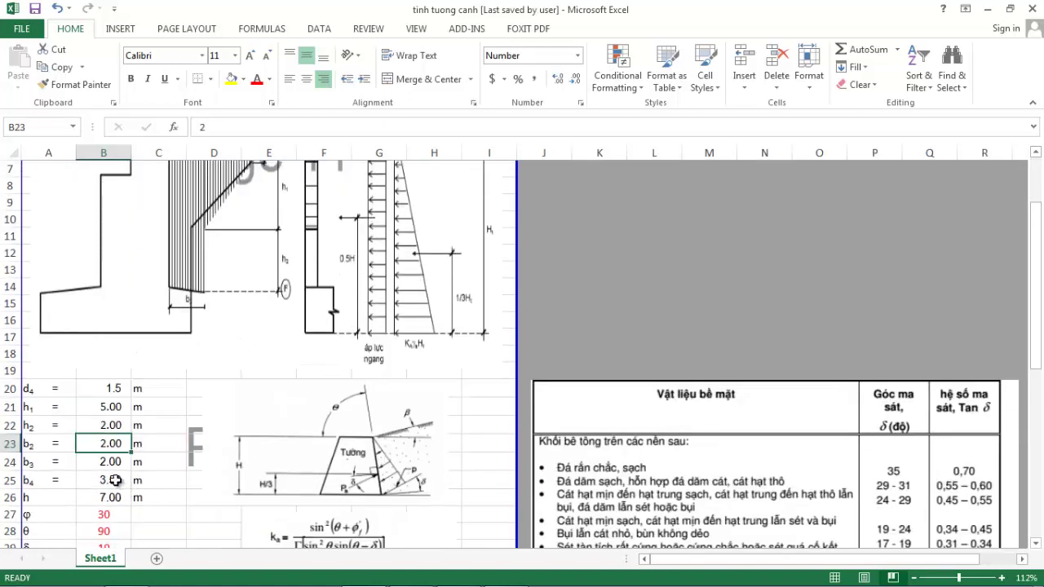
# Check the formulas for the width b4 and the total height h against the wing wall diagram
pyautogui.click(114, 480)
pyautogui.scroll(2, 187, 416)
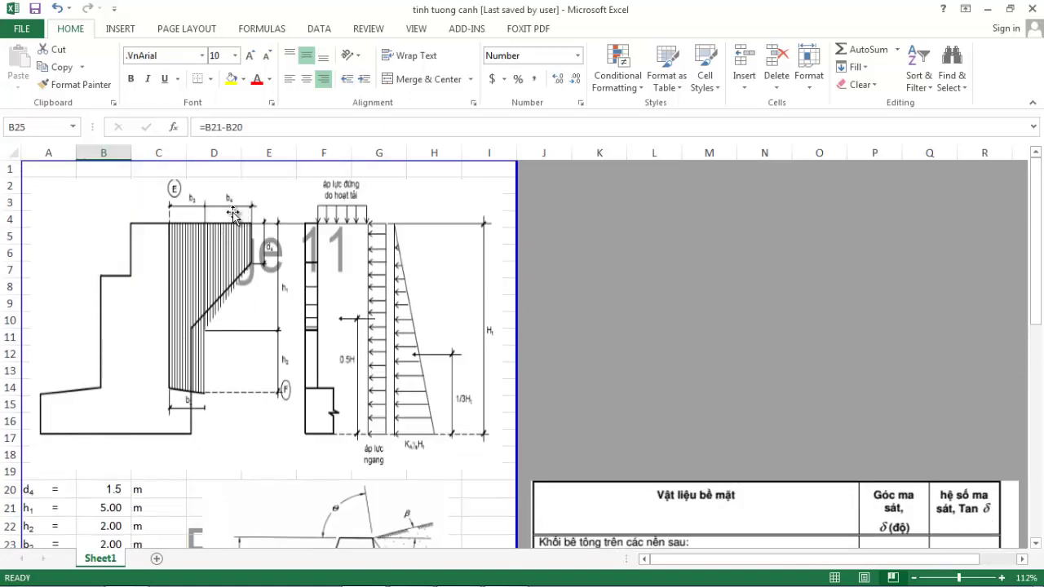
pyautogui.scroll(-4, 124, 399)
pyautogui.click(122, 396)
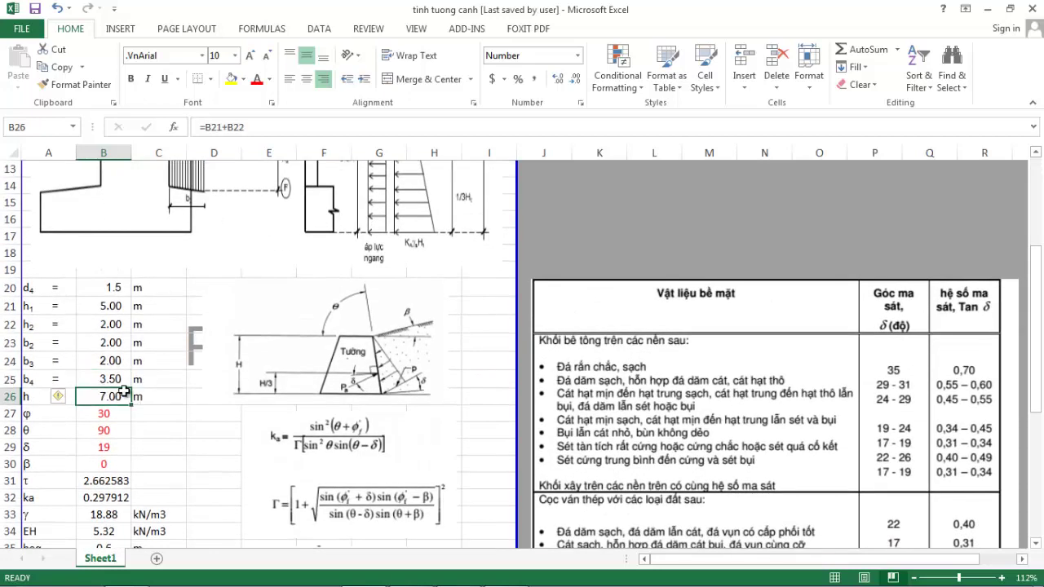
pyautogui.click(160, 414)
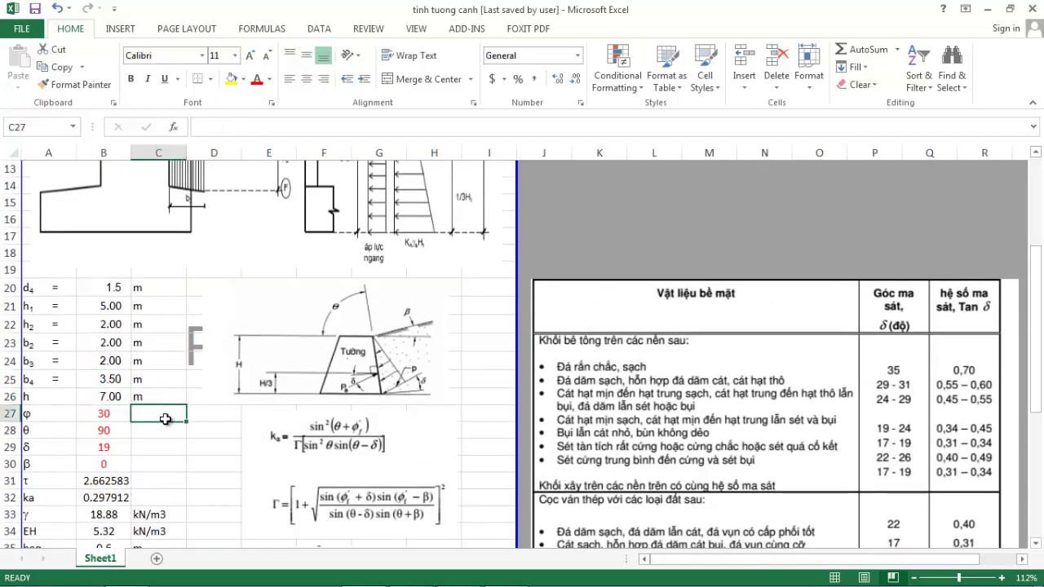
pyautogui.scroll(3, 171, 416)
pyautogui.scroll(1, 174, 414)
pyautogui.scroll(-3, 175, 414)
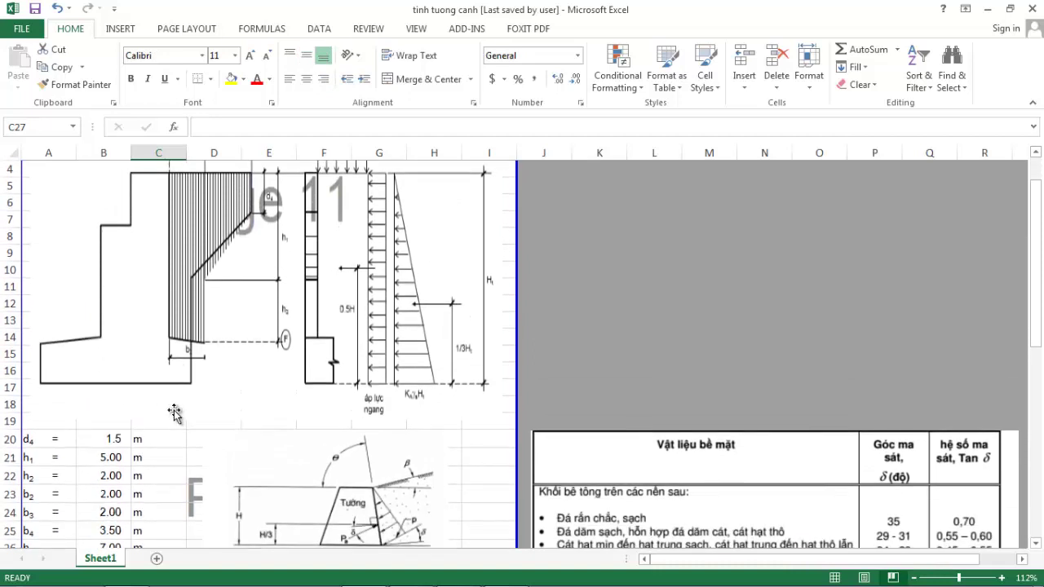
pyautogui.scroll(-1, 174, 412)
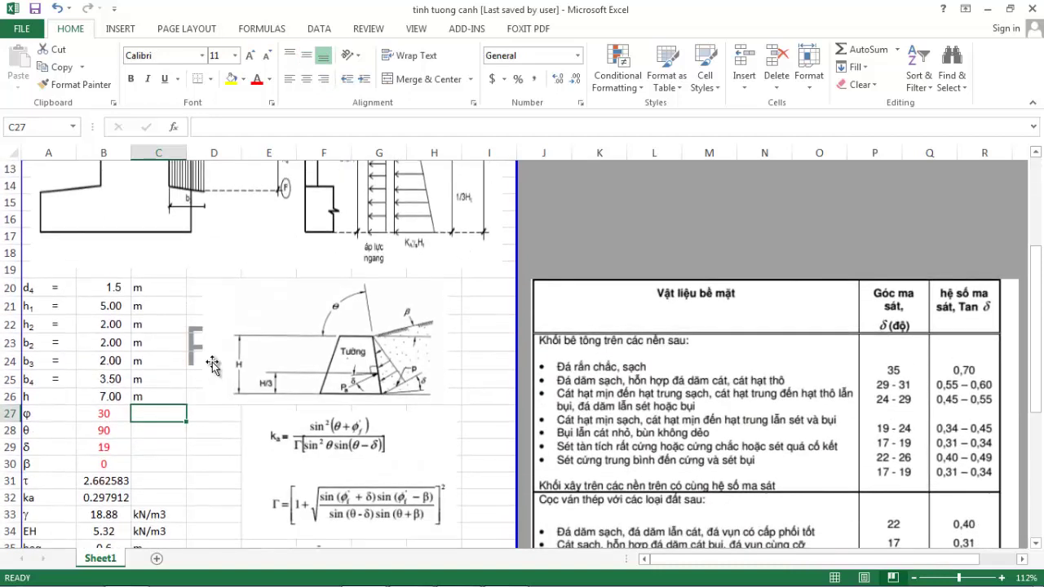
# Review the input angles φ, θ and δ beside the earth pressure diagram
pyautogui.click(91, 415)
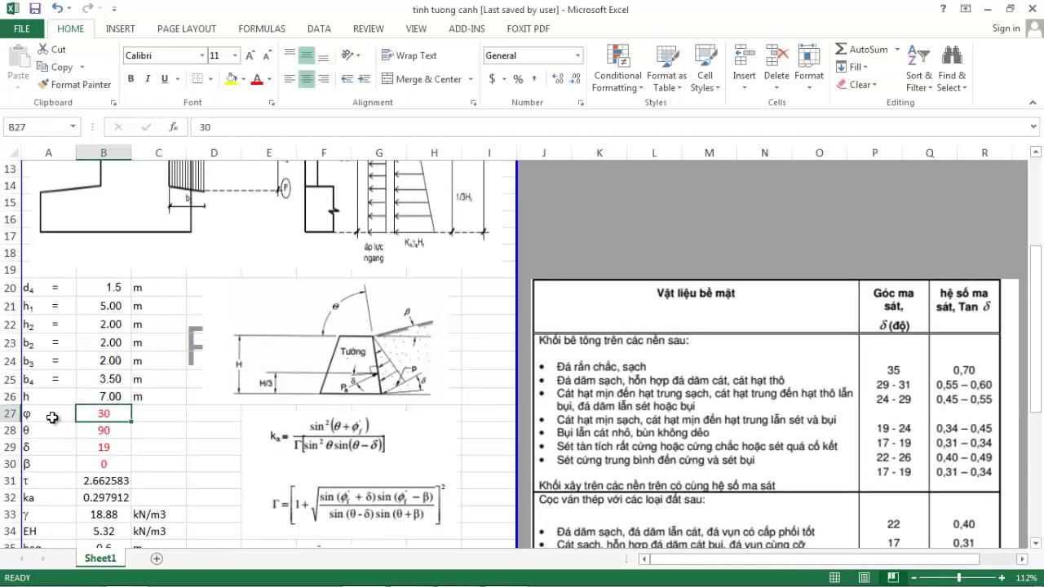
pyautogui.click(105, 434)
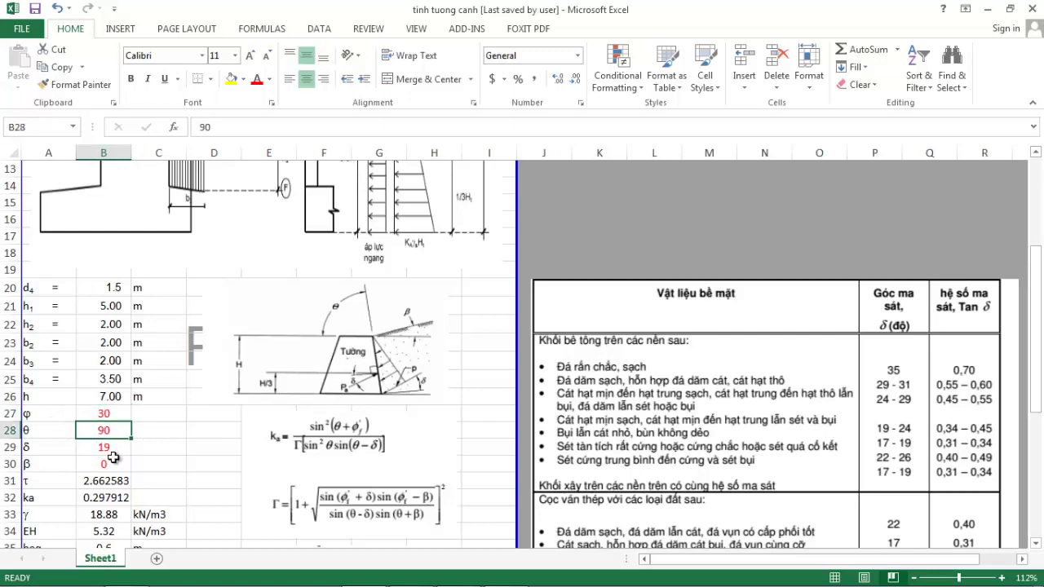
pyautogui.scroll(1, 94, 448)
pyautogui.scroll(-1, 88, 446)
pyautogui.click(109, 448)
pyautogui.scroll(-1, 112, 448)
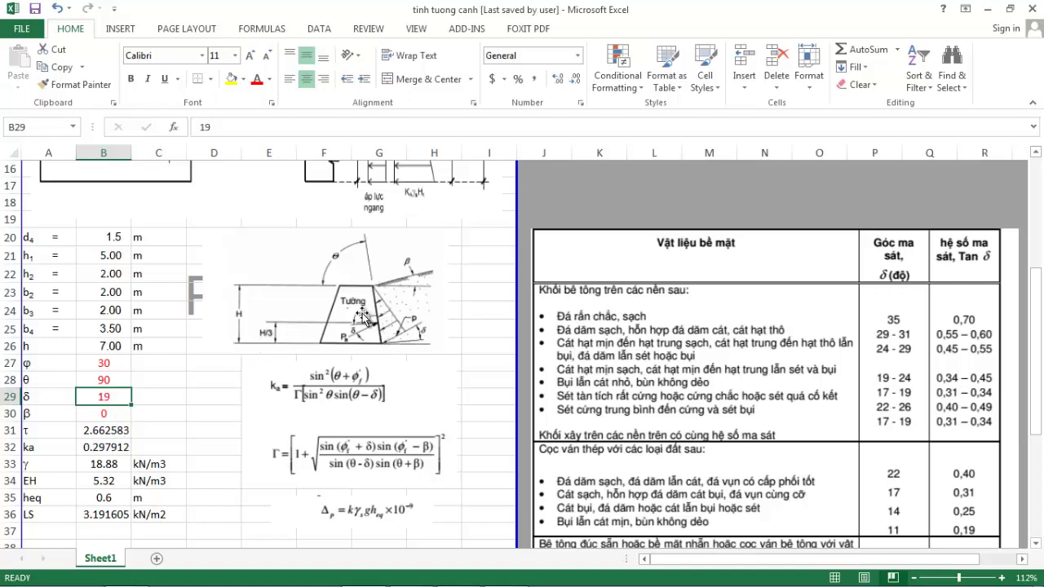
# Dismiss the Windows color scheme prompt and examine the friction angles δ in the surface material table
pyautogui.scroll(-1, 391, 302)
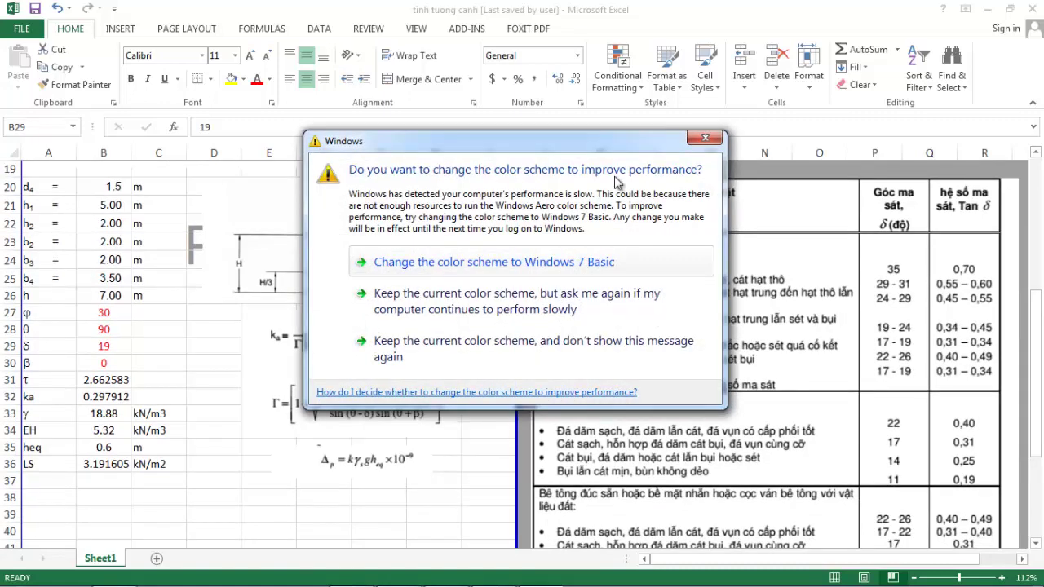
pyautogui.click(701, 141)
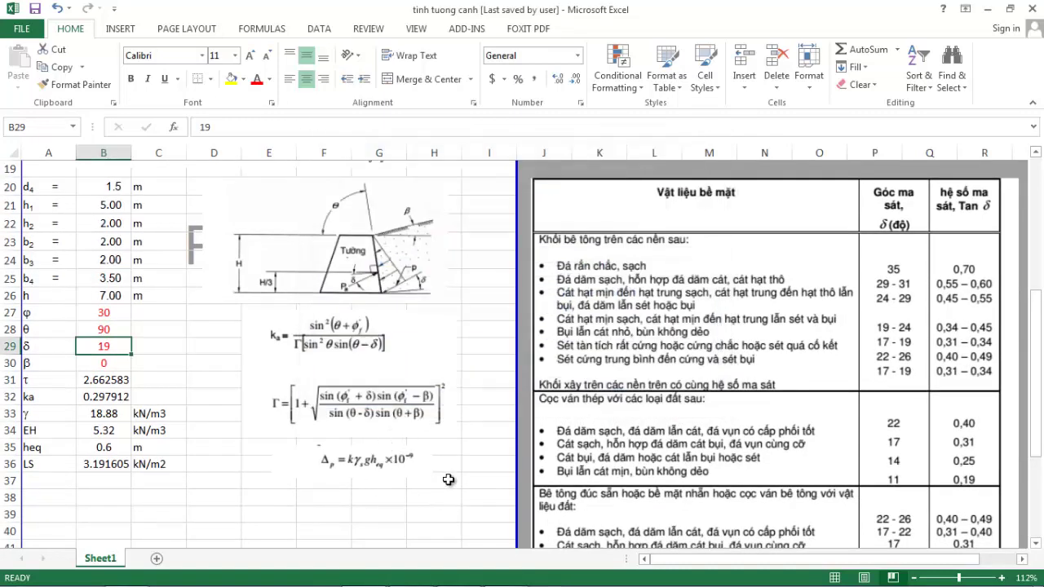
pyautogui.click(450, 478)
pyautogui.scroll(-1, 698, 380)
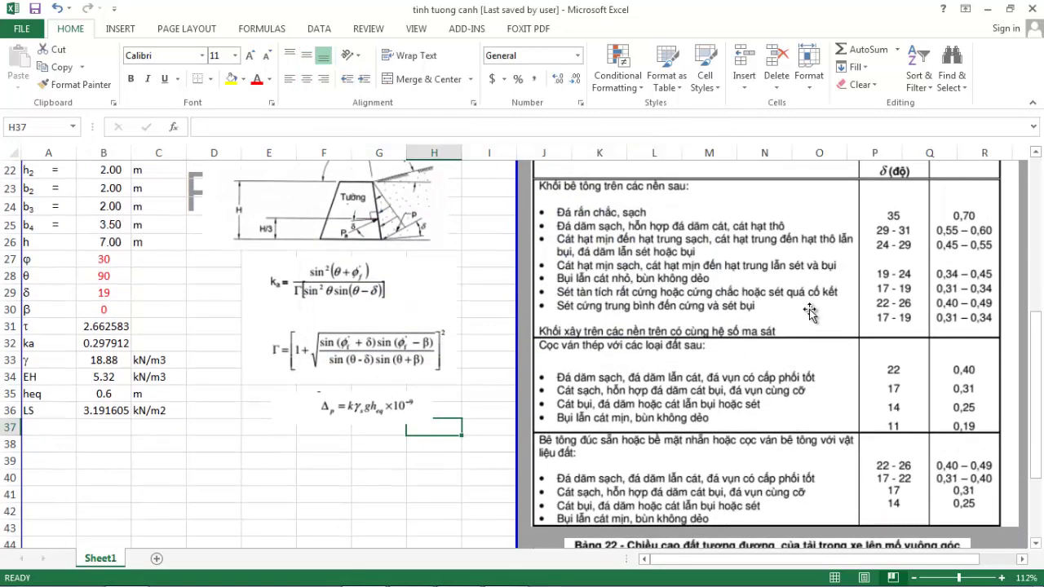
pyautogui.scroll(1, 812, 311)
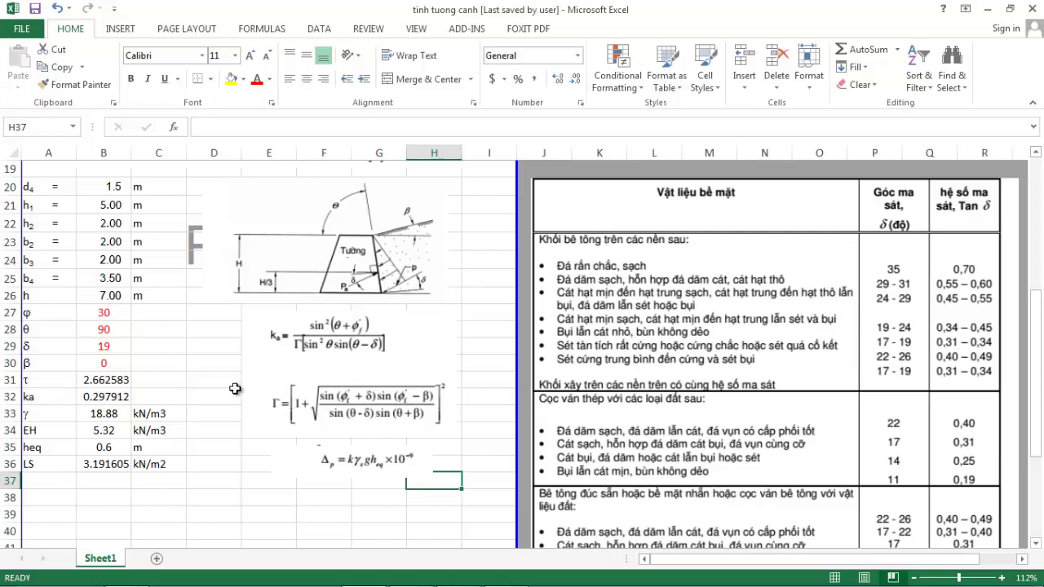
# Review the friction angle δ and the backfill slope angle β against the retaining wall diagram
pyautogui.click(107, 348)
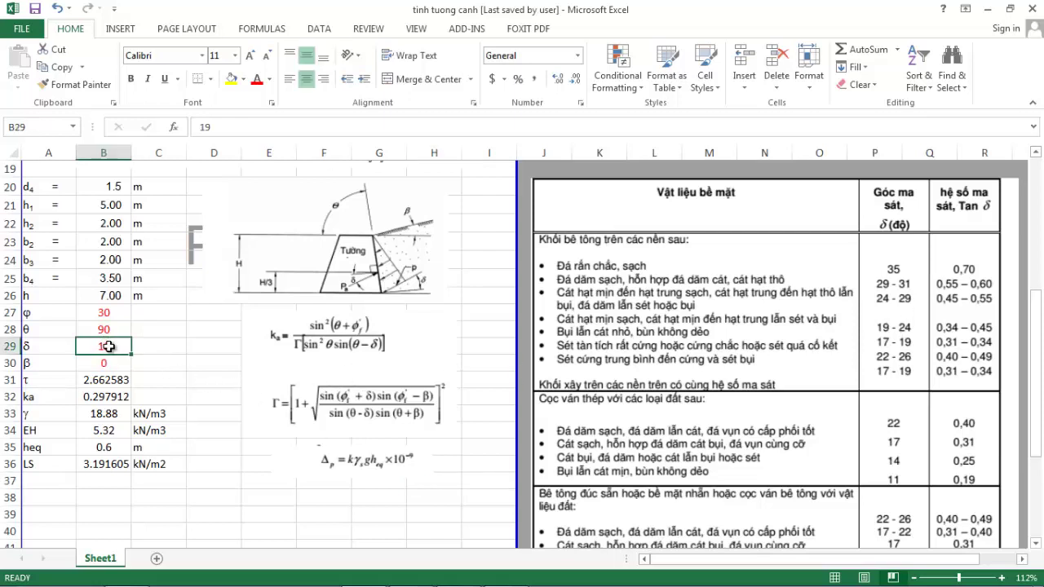
pyautogui.click(113, 361)
pyautogui.click(110, 346)
pyautogui.click(111, 363)
pyautogui.click(108, 348)
pyautogui.click(111, 363)
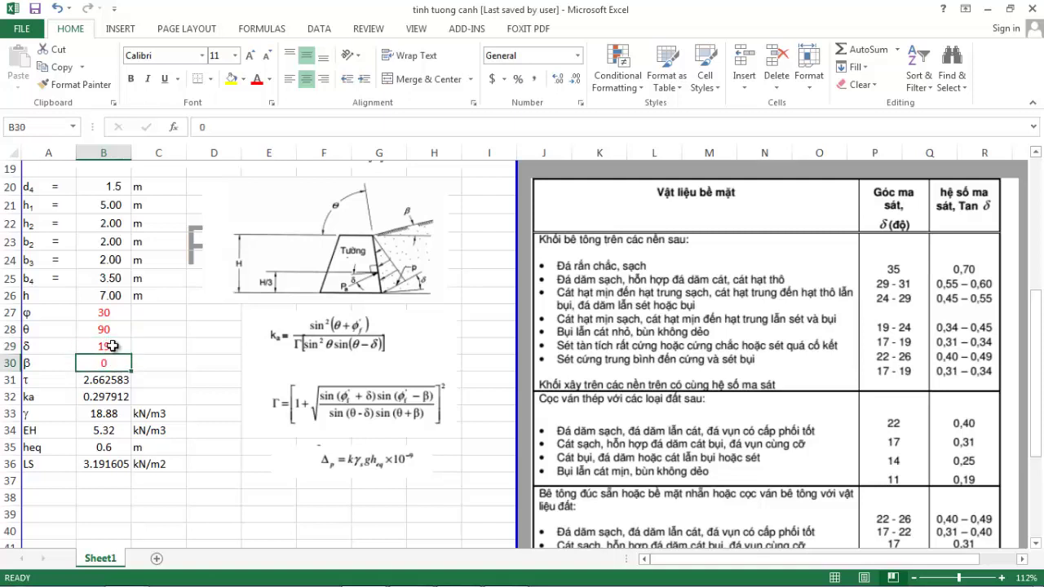
pyautogui.click(120, 350)
pyautogui.click(95, 368)
pyautogui.scroll(1, 432, 300)
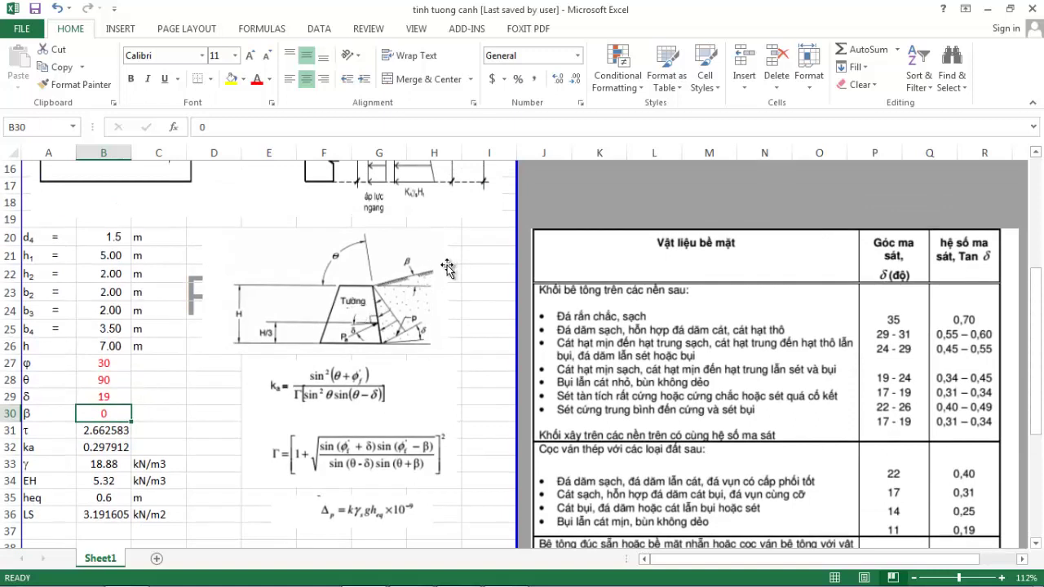
# Examine the τ and ka coefficient cells alongside the earth pressure formulas
pyautogui.click(109, 436)
pyautogui.click(176, 430)
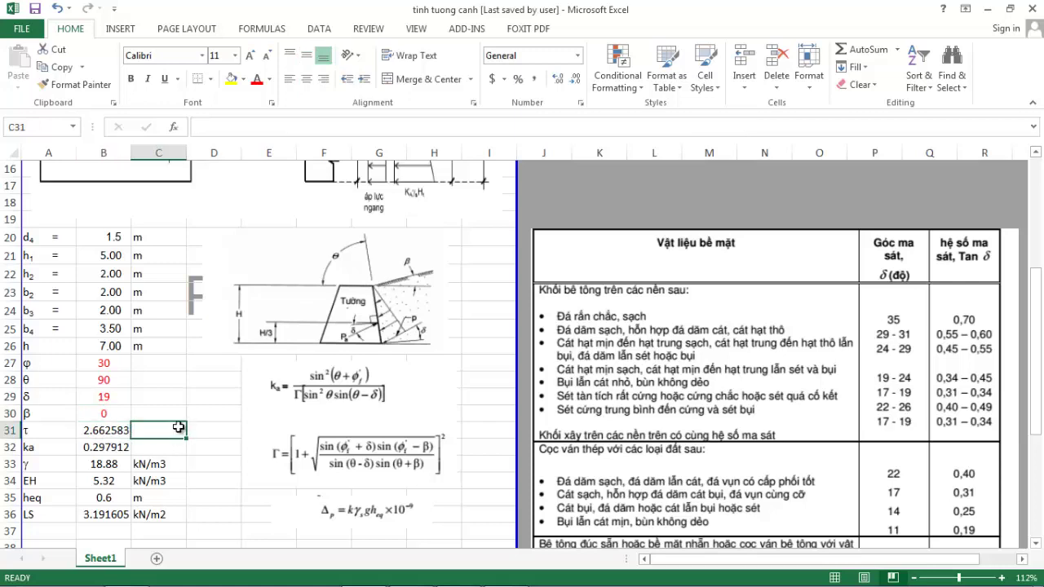
pyautogui.scroll(-1, 178, 427)
pyautogui.scroll(-1, 177, 427)
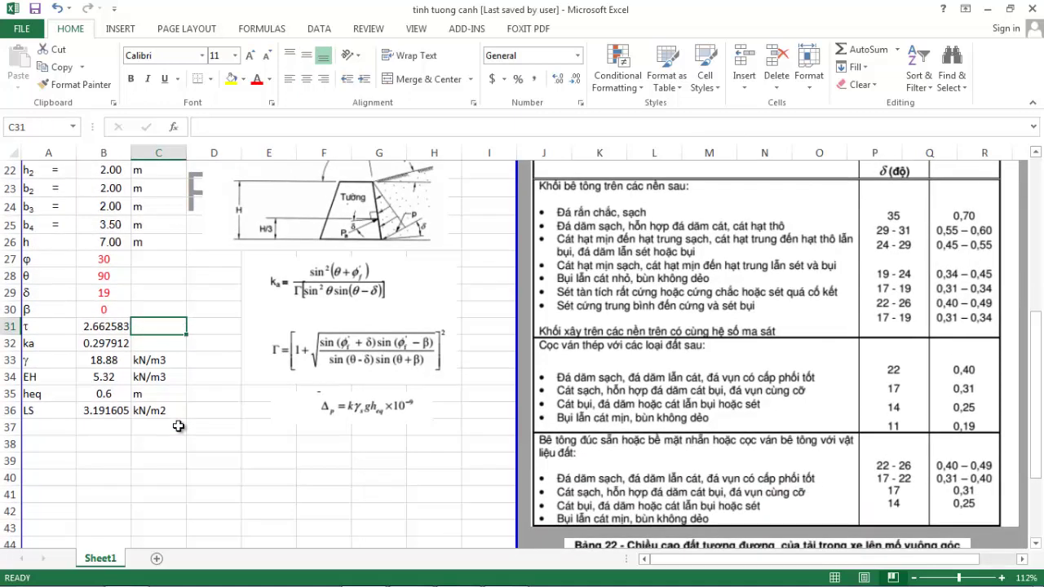
pyautogui.click(175, 429)
pyautogui.scroll(1, 160, 416)
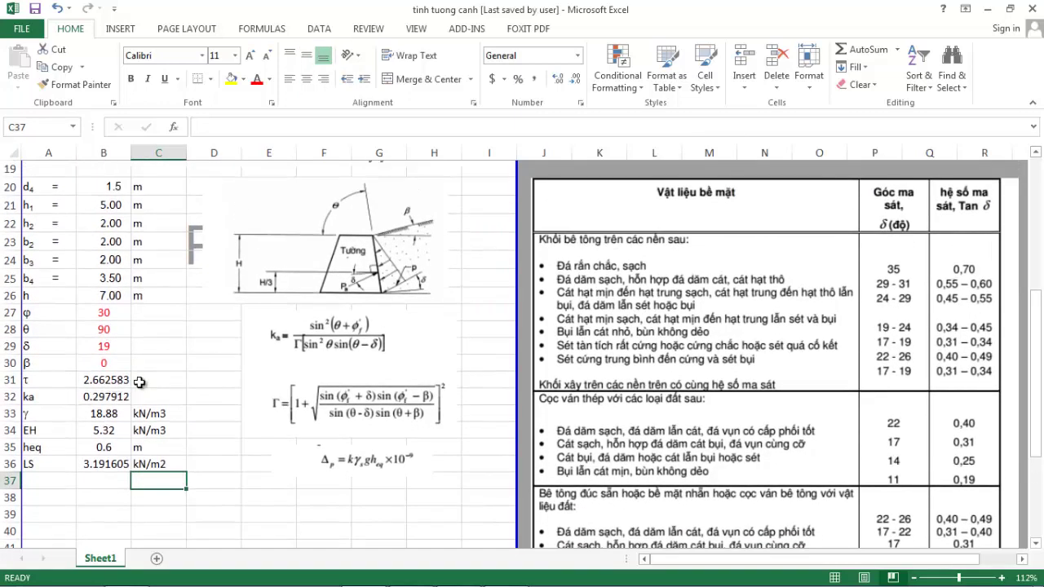
pyautogui.click(102, 398)
pyautogui.click(155, 397)
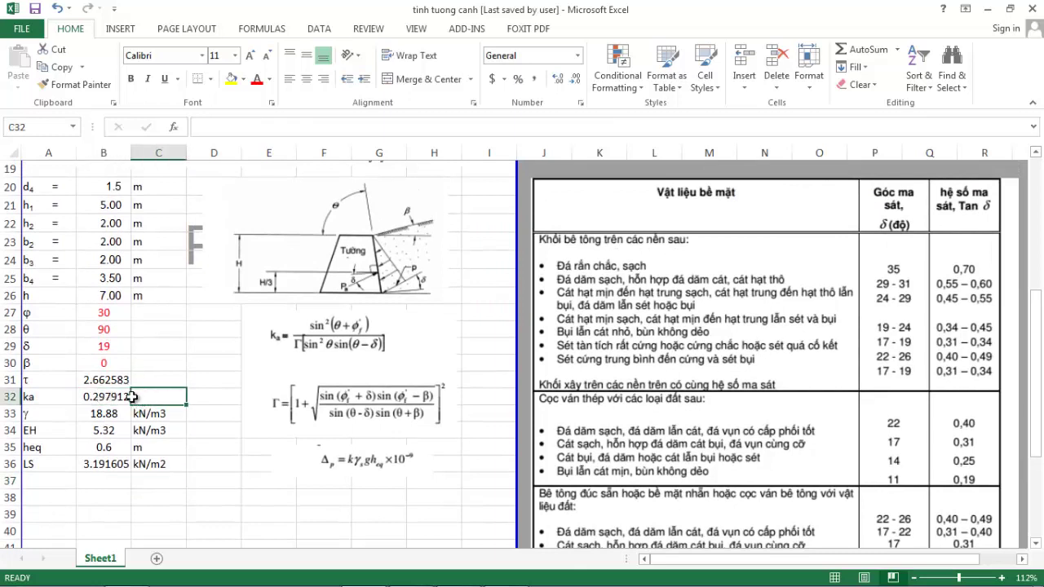
pyautogui.click(110, 398)
pyautogui.click(153, 396)
pyautogui.click(110, 399)
pyautogui.click(180, 400)
pyautogui.scroll(-1, 169, 408)
# Inspect the formula and unit of the soil unit weight γ in row 33
pyautogui.click(110, 362)
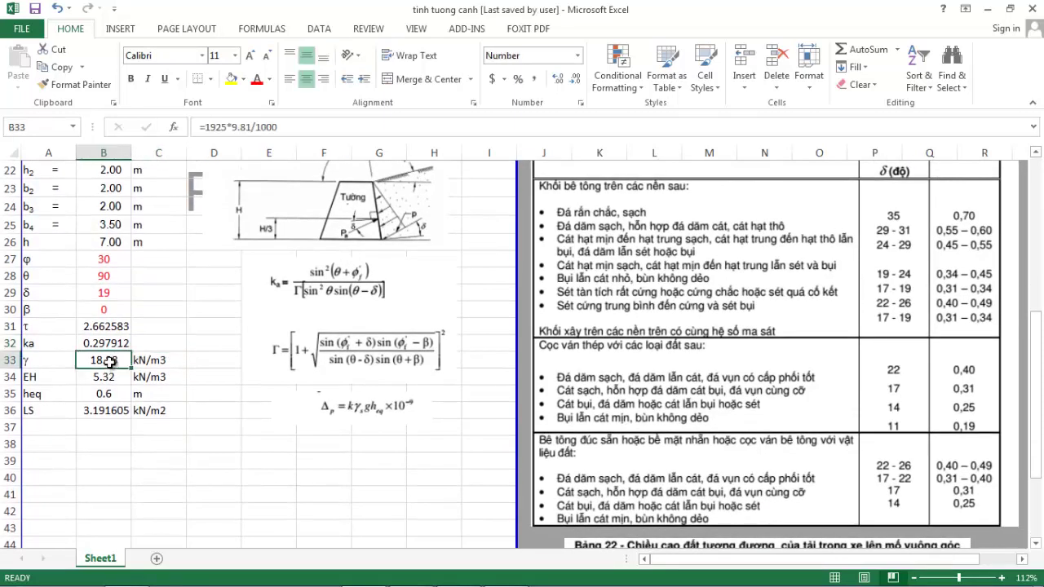
pyautogui.click(181, 367)
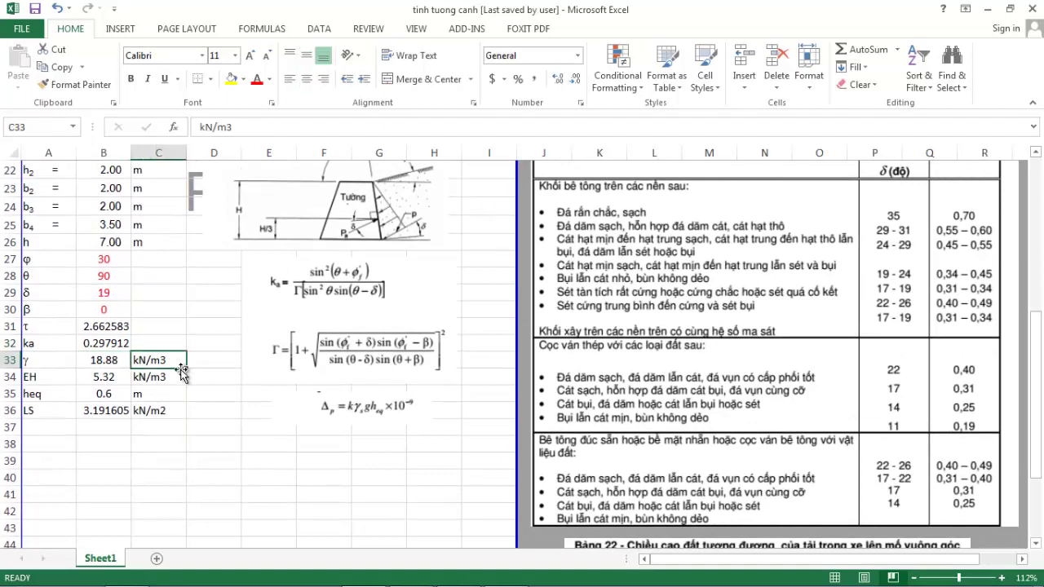
pyautogui.click(210, 359)
pyautogui.click(110, 363)
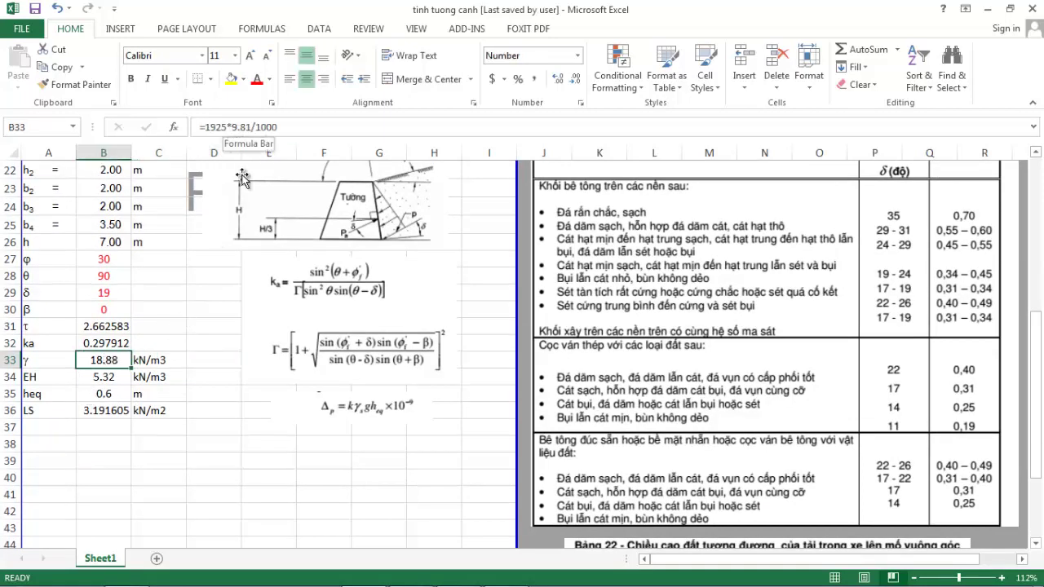
pyautogui.click(199, 375)
pyautogui.click(106, 361)
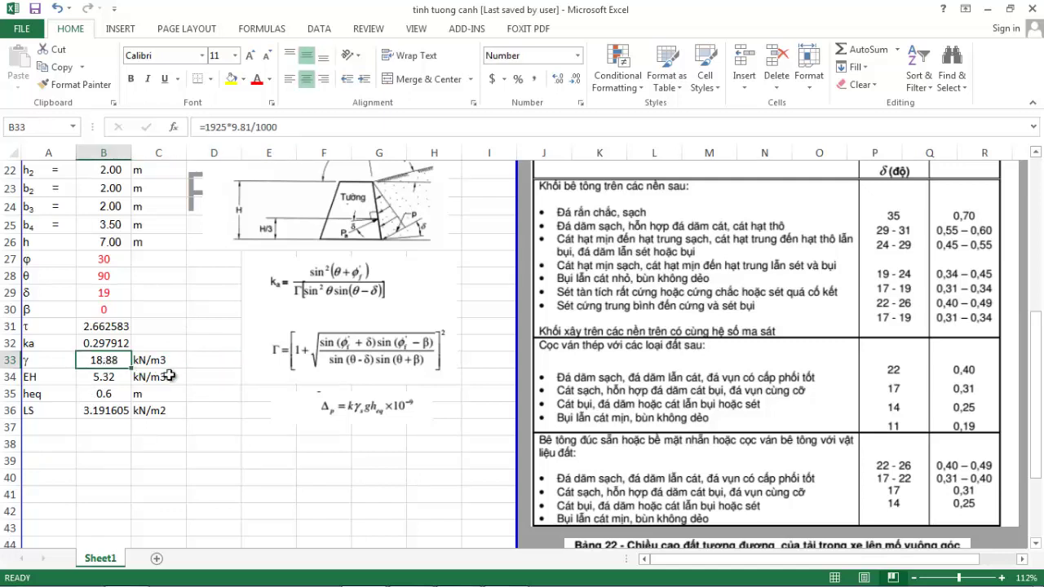
pyautogui.click(199, 381)
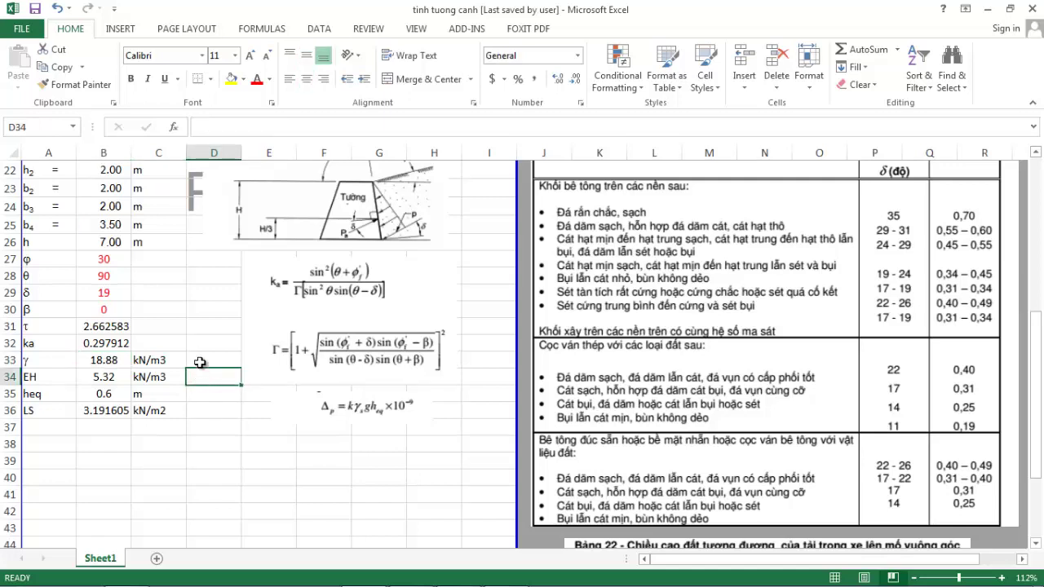
pyautogui.click(230, 398)
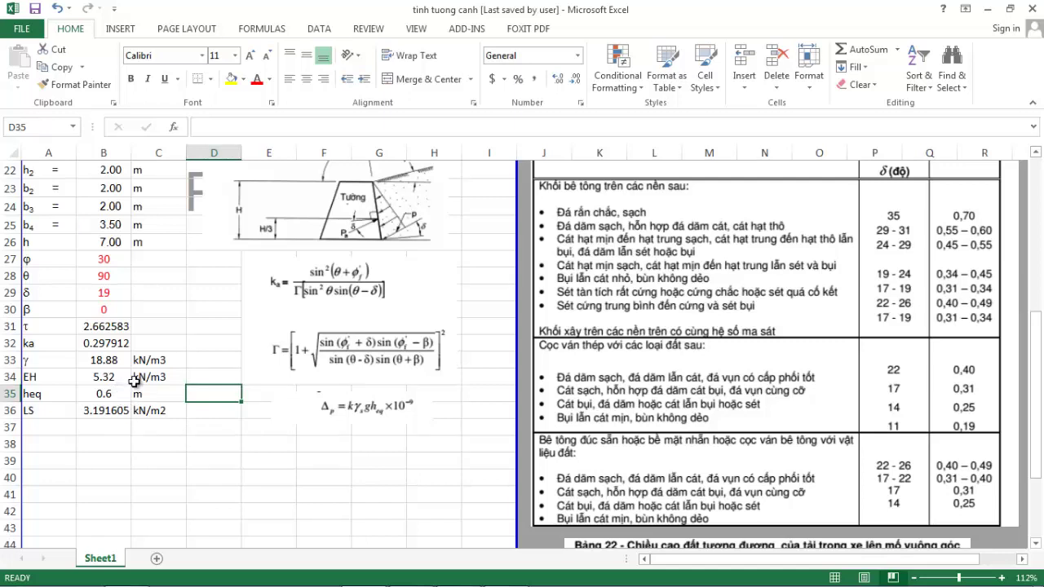
# Inspect the formula for the horizontal earth pressure EH and the friction angle δ it refers to
pyautogui.click(103, 380)
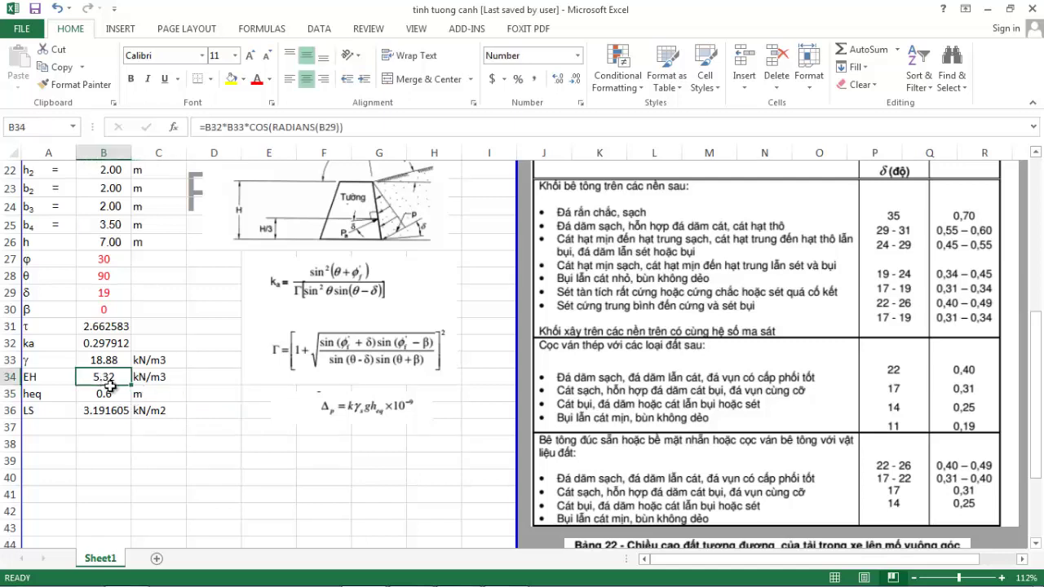
pyautogui.click(150, 381)
pyautogui.click(115, 379)
pyautogui.click(155, 373)
pyautogui.click(107, 375)
pyautogui.scroll(1, 109, 301)
pyautogui.click(109, 347)
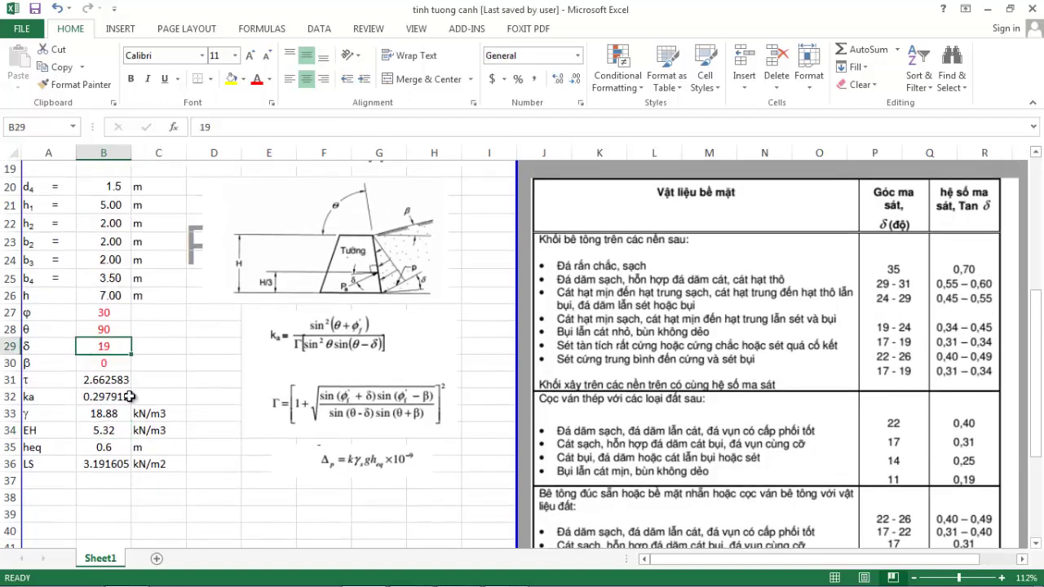
pyautogui.click(194, 438)
pyautogui.scroll(-2, 210, 416)
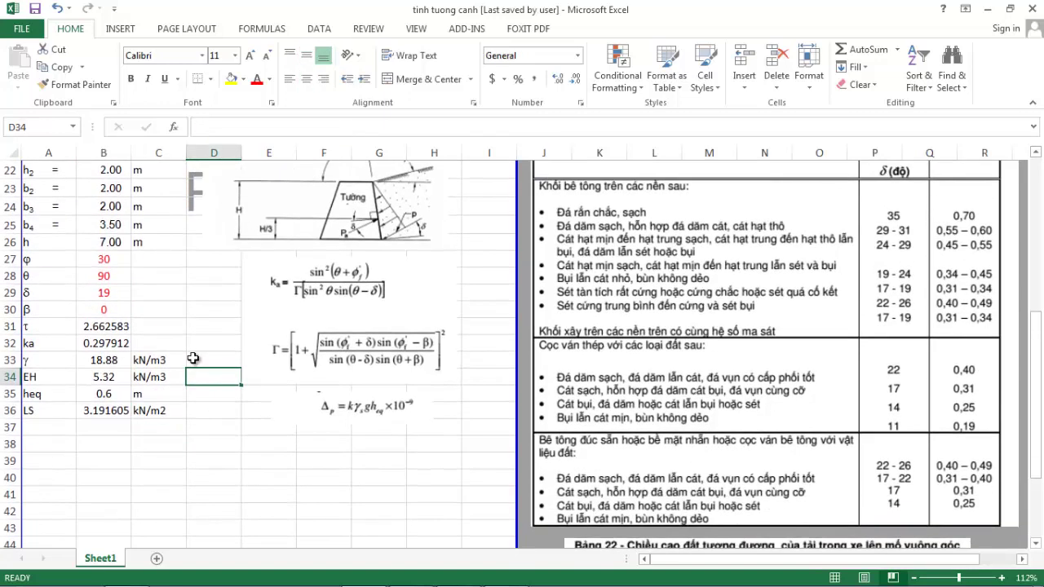
# Inspect the formula for the horizontal earth pressure EH and the LS result cell below it
pyautogui.scroll(-1, 154, 381)
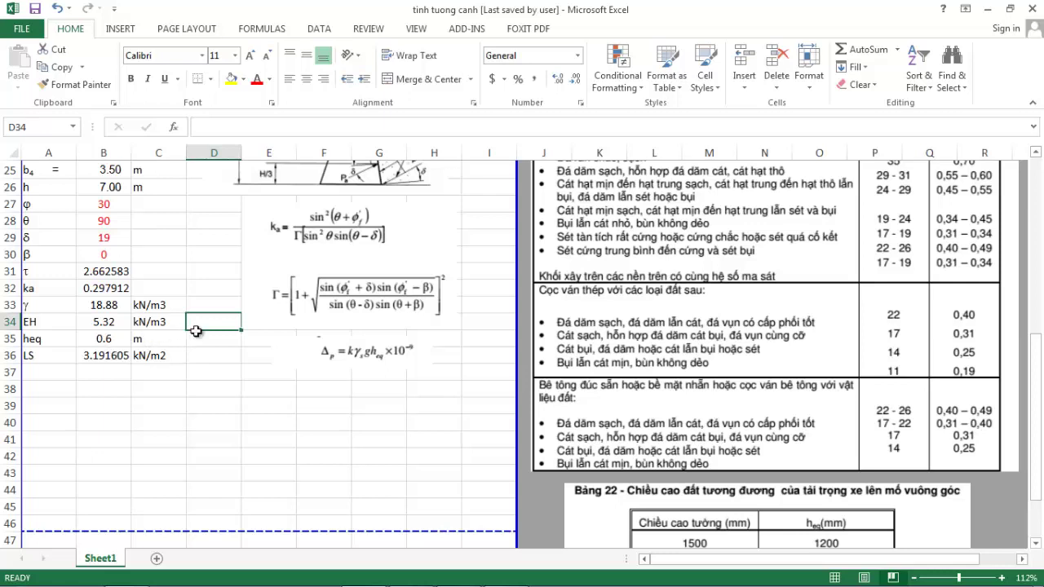
pyautogui.click(109, 326)
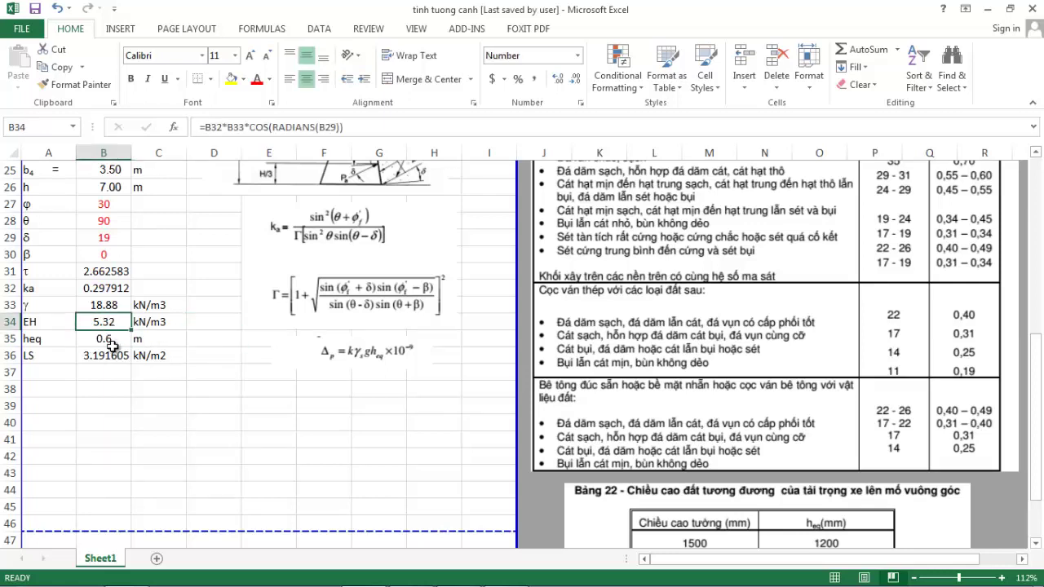
pyautogui.click(102, 359)
pyautogui.click(133, 384)
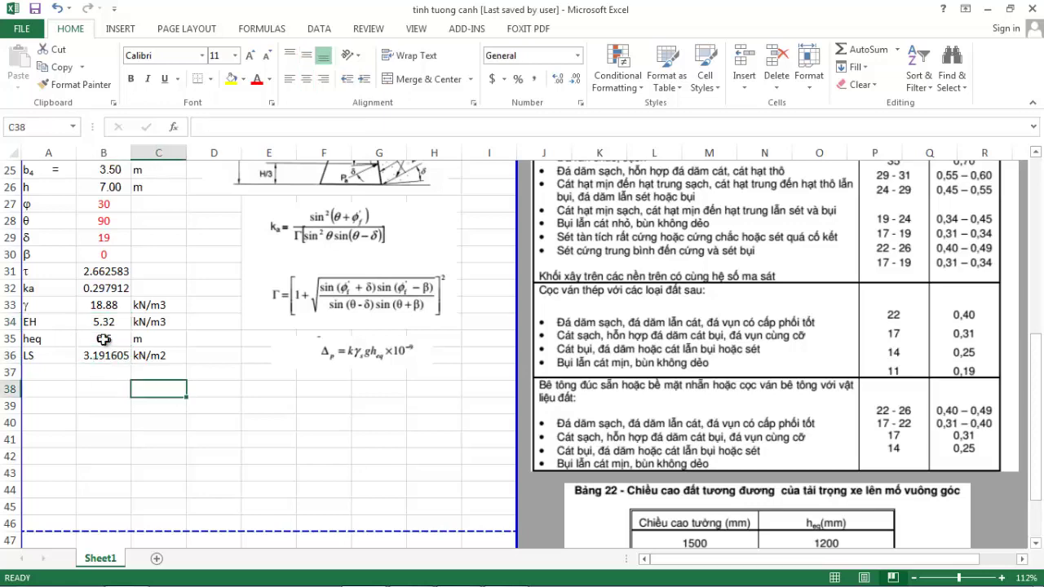
# Check the equivalent soil height heq against Table 22, which relates wall height to heq
pyautogui.click(104, 339)
pyautogui.scroll(2, 123, 359)
pyautogui.scroll(-2, 122, 358)
pyautogui.click(175, 423)
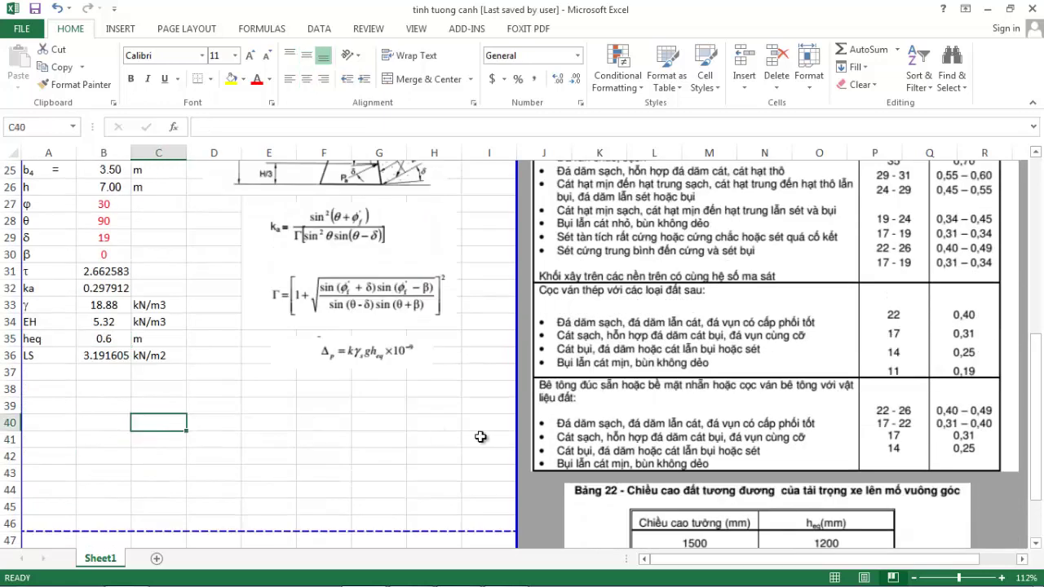
pyautogui.scroll(-4, 480, 437)
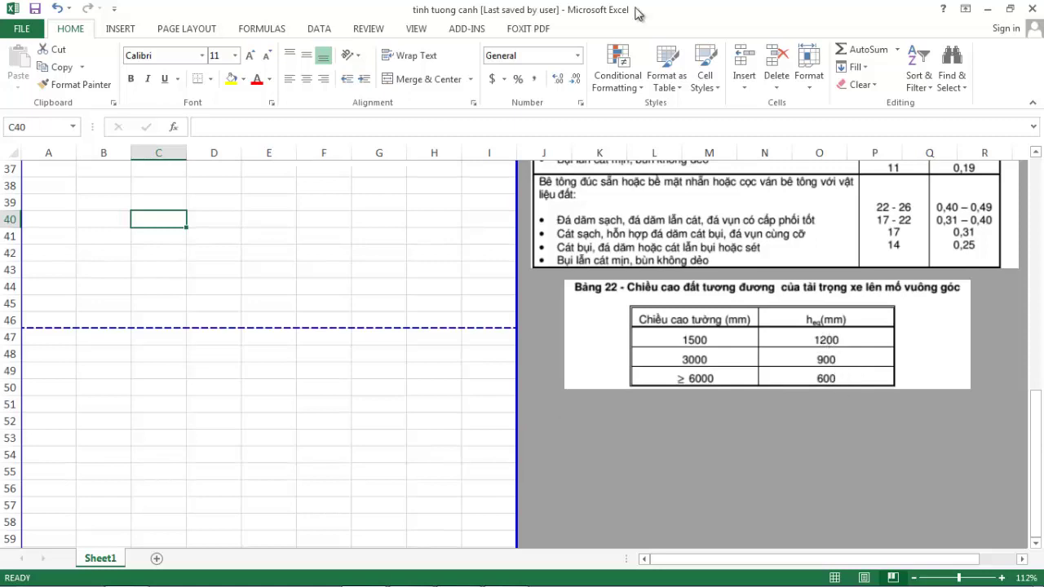
pyautogui.scroll(3, 192, 256)
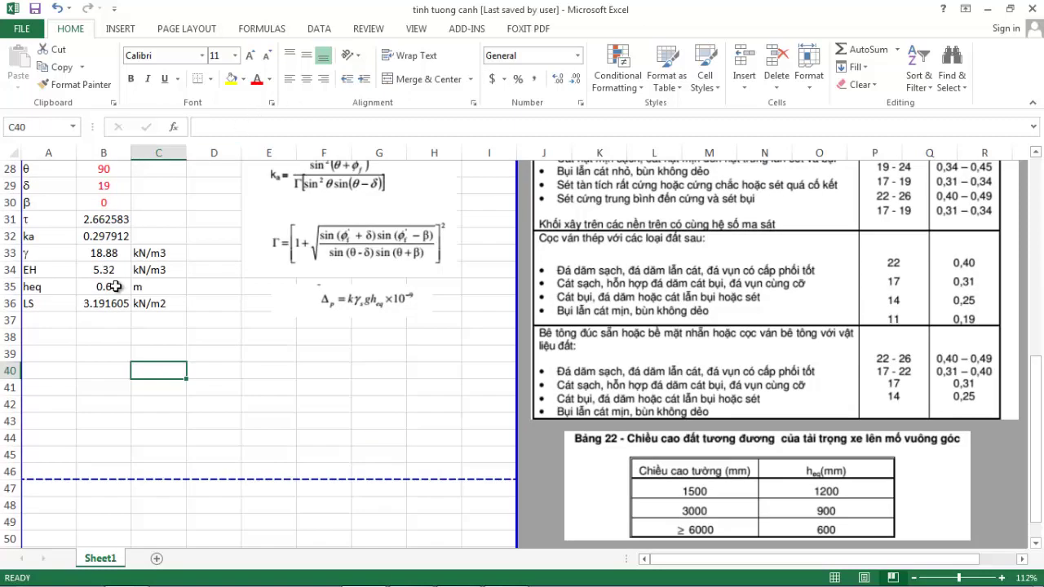
pyautogui.click(103, 286)
pyautogui.click(202, 323)
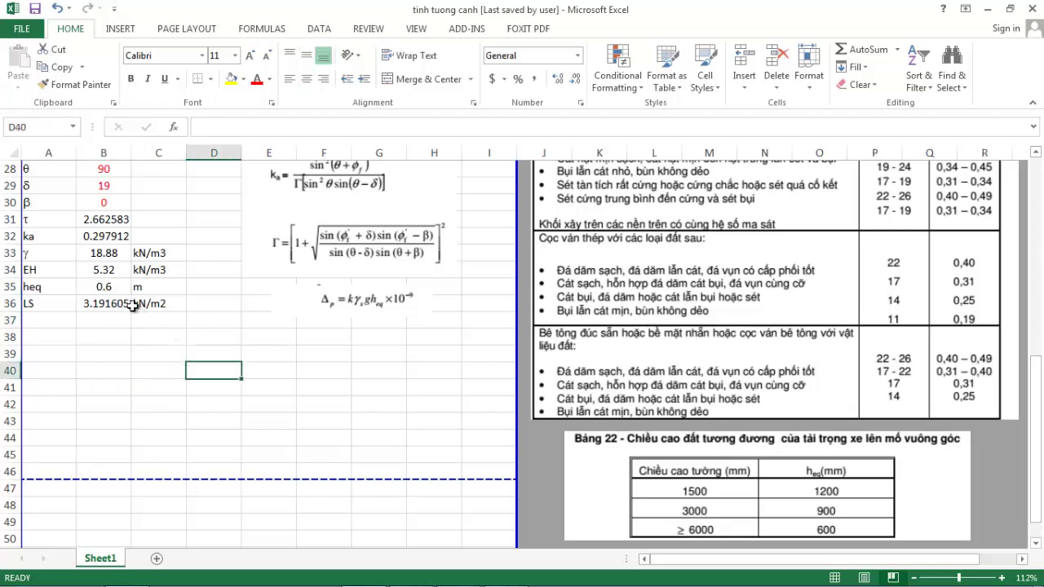
# Inspect the live load surcharge LS formula and unit in row 36, along with the friction angle it refers to
pyautogui.click(125, 304)
pyautogui.click(166, 324)
pyautogui.click(161, 306)
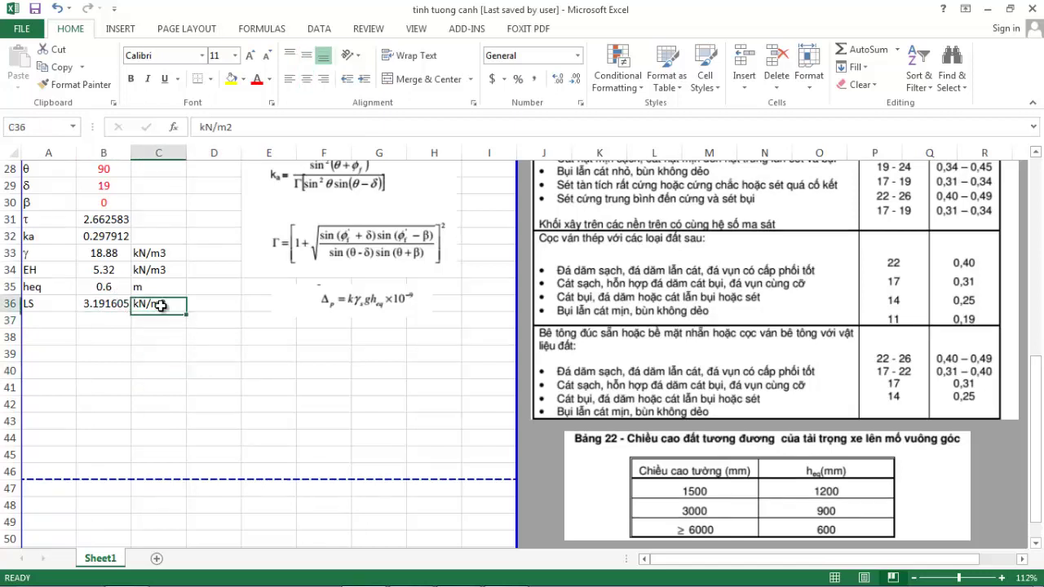
pyautogui.press('Return')
pyautogui.click(117, 304)
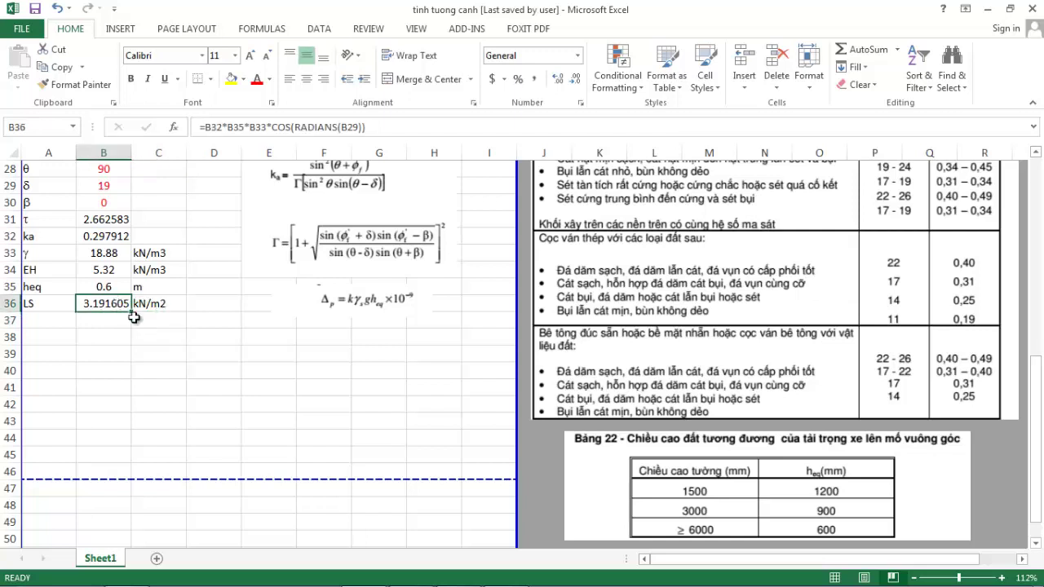
pyautogui.scroll(1, 166, 327)
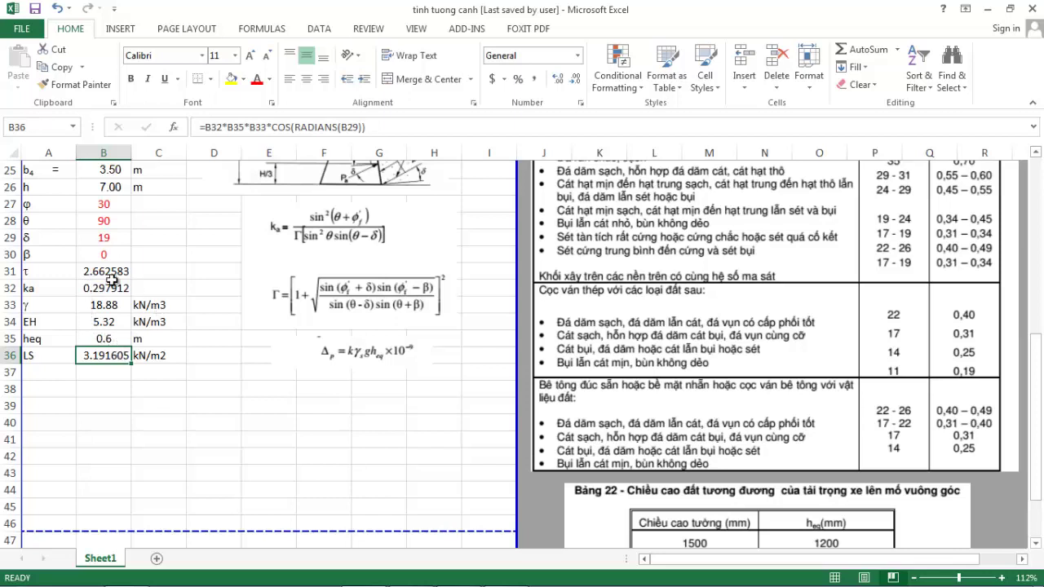
pyautogui.click(82, 244)
pyautogui.moveTo(227, 404); pyautogui.dragTo(274, 405)
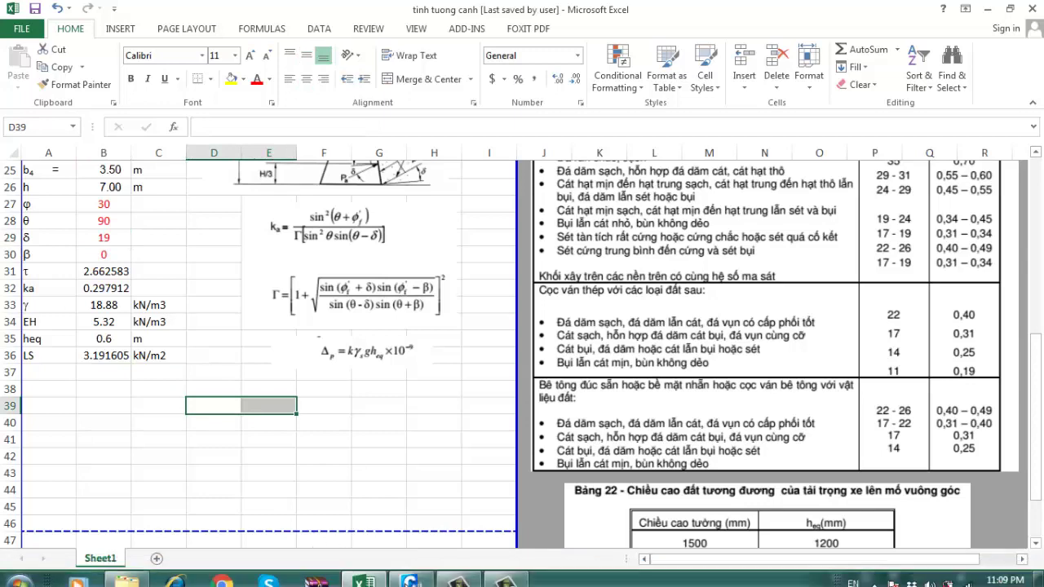
# Switch to MIDAS Civil, maximize its window and open the properties of material C30
pyautogui.click(407, 573)
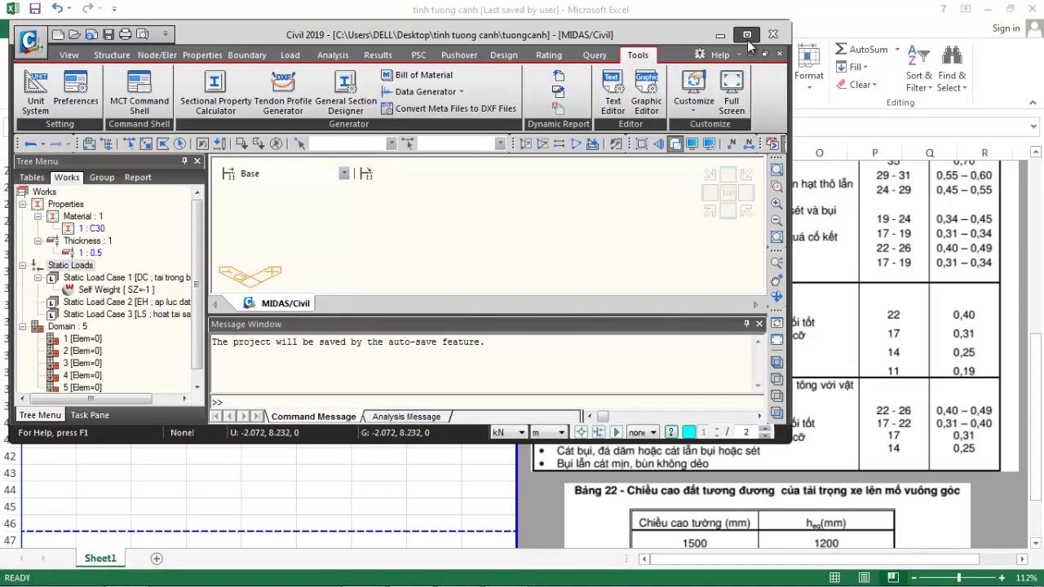
pyautogui.click(746, 35)
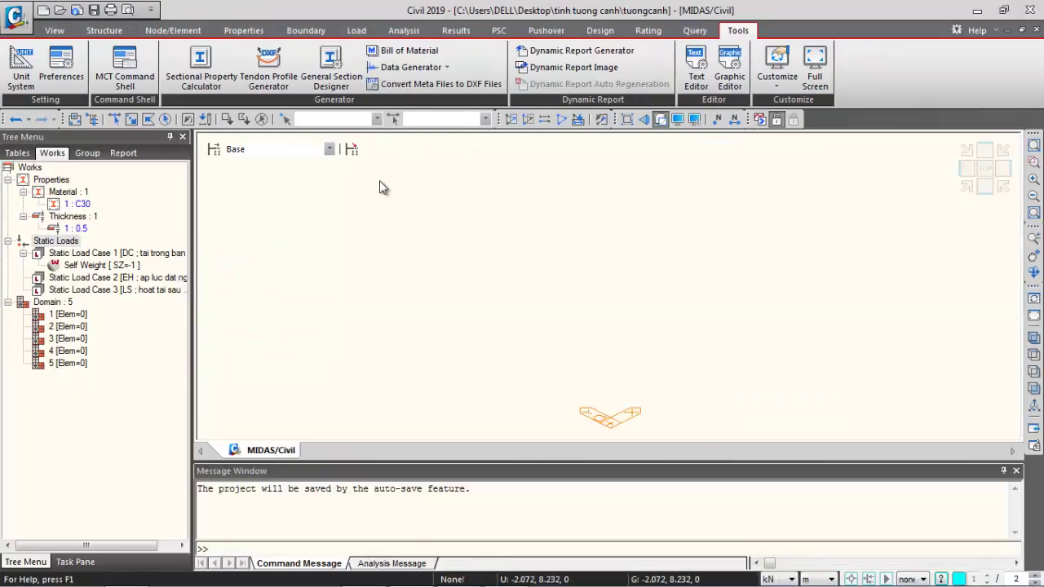
pyautogui.click(78, 205)
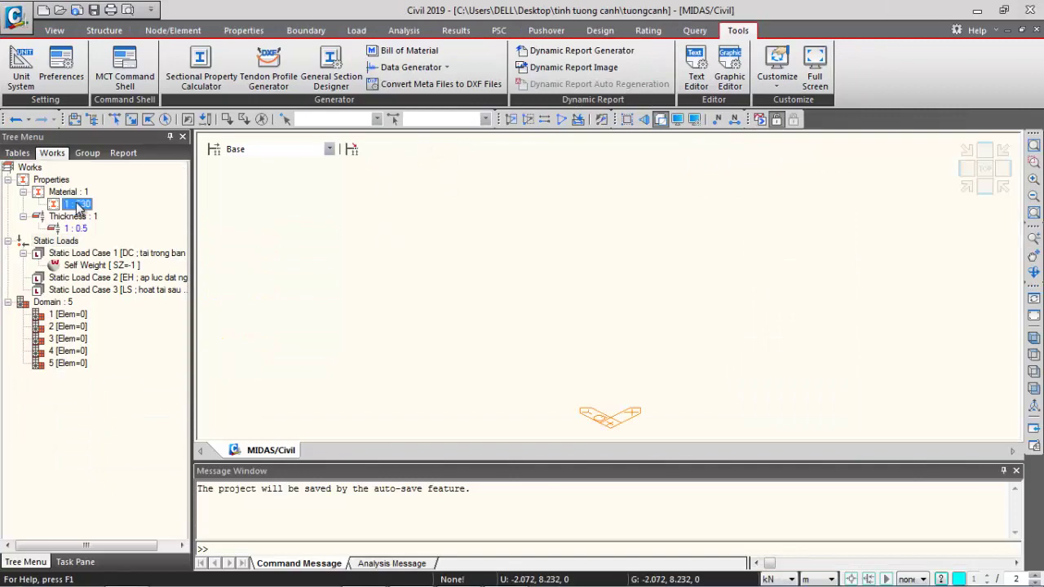
pyautogui.rightClick(79, 205)
pyautogui.click(147, 406)
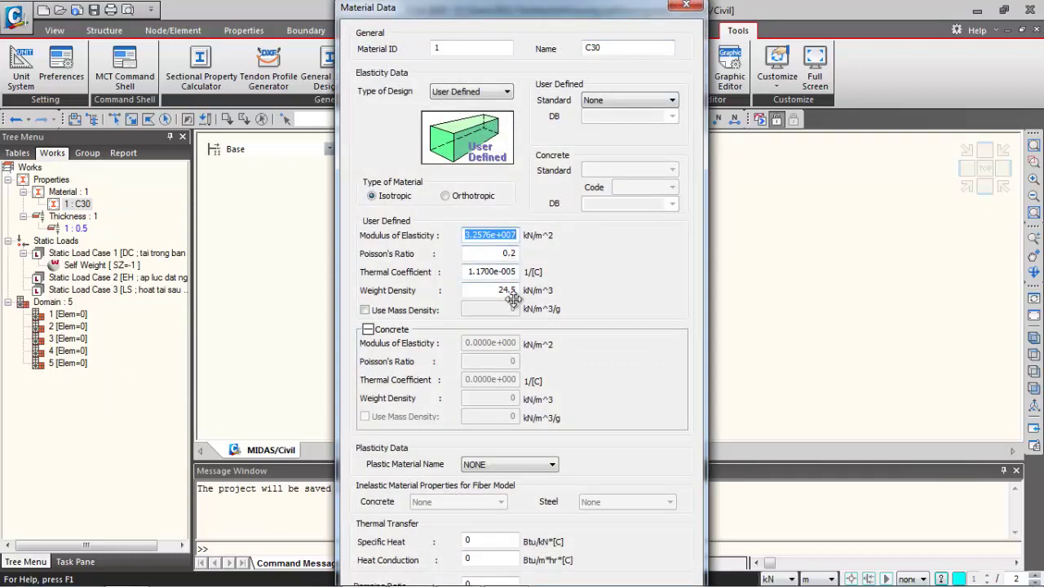
# Check the weight density of C30 and set its thermal coefficient to 1.0800e-005
pyautogui.doubleClick(483, 291)
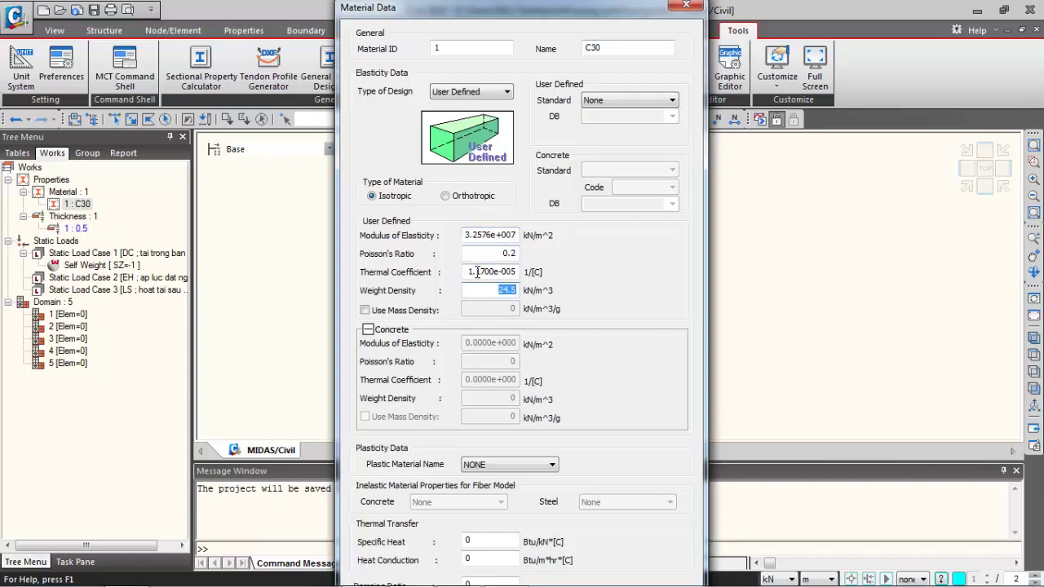
pyautogui.moveTo(466, 270); pyautogui.dragTo(522, 270)
pyautogui.click(498, 271)
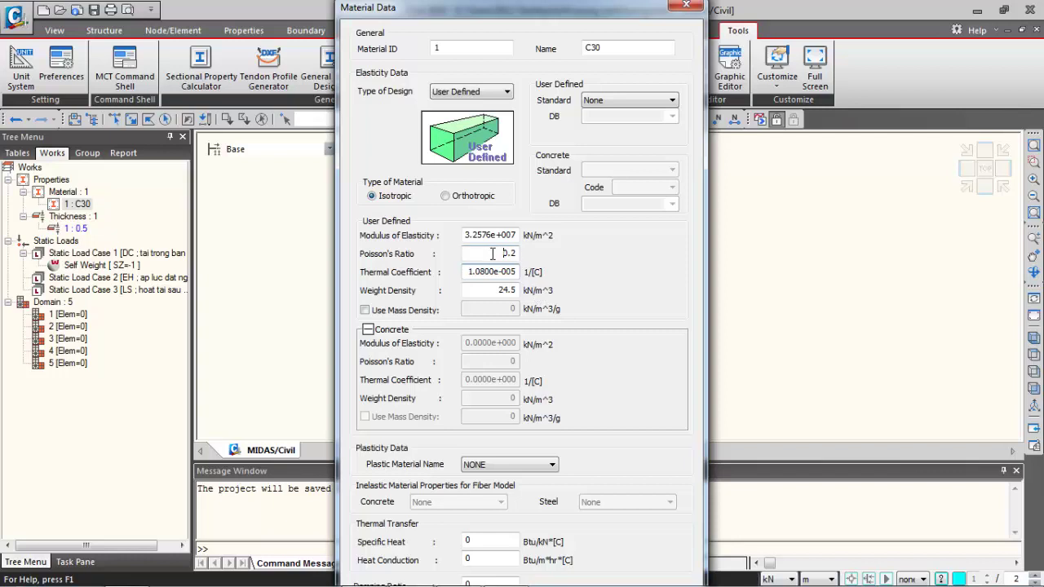
# Review the Poisson's ratio, weight density and modulus of elasticity of C30
pyautogui.moveTo(493, 253); pyautogui.dragTo(557, 262)
pyautogui.click(488, 287)
pyautogui.moveTo(466, 233); pyautogui.dragTo(527, 232)
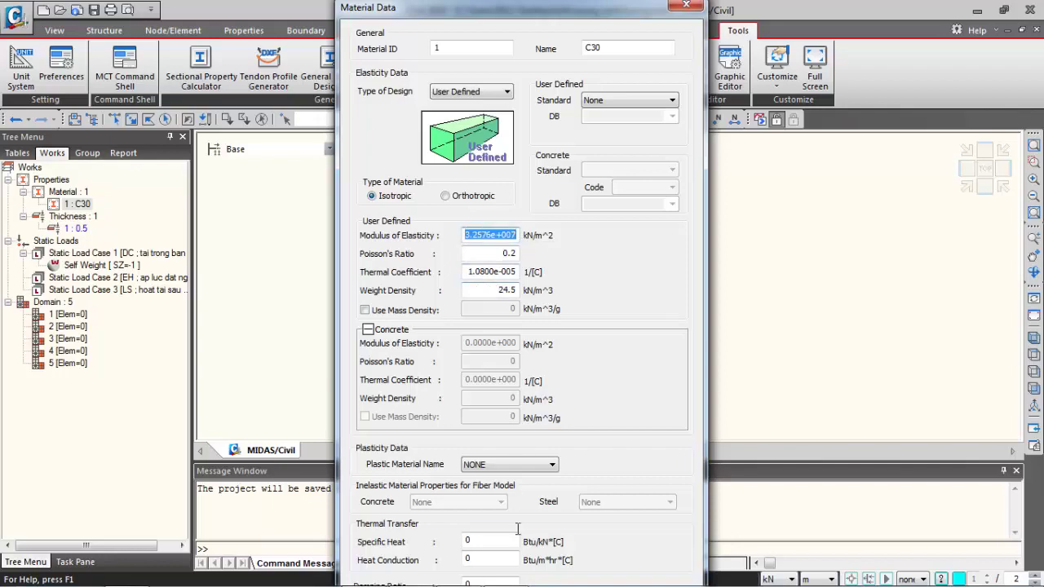
# Switch to the Excel sheet and calculate the concrete elastic modulus in D42 with =0.0017*2500^2*30^0.33
pyautogui.click(364, 573)
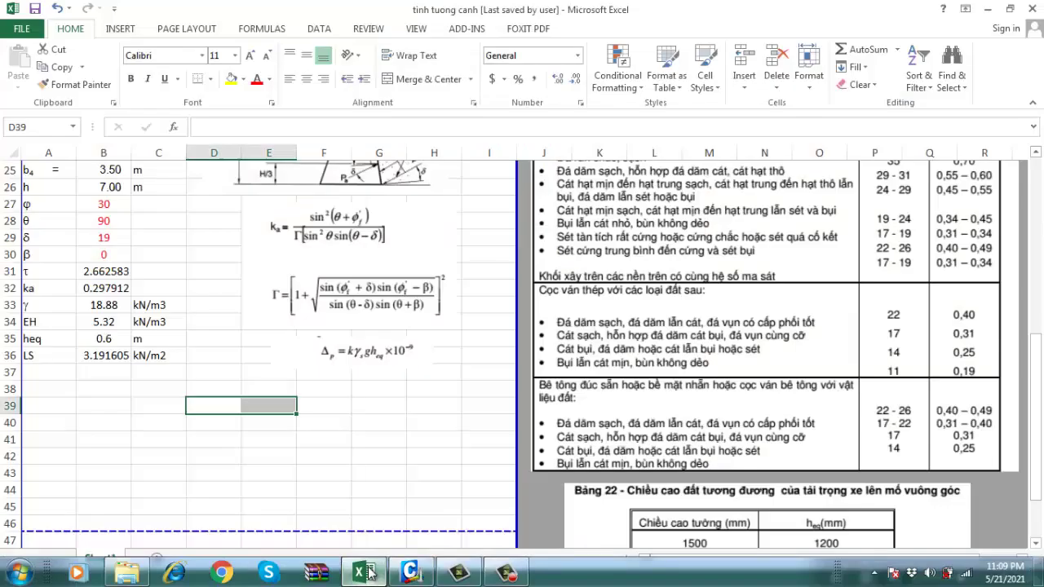
pyautogui.doubleClick(221, 455)
pyautogui.write('=0.0017*^2*30^0.33')
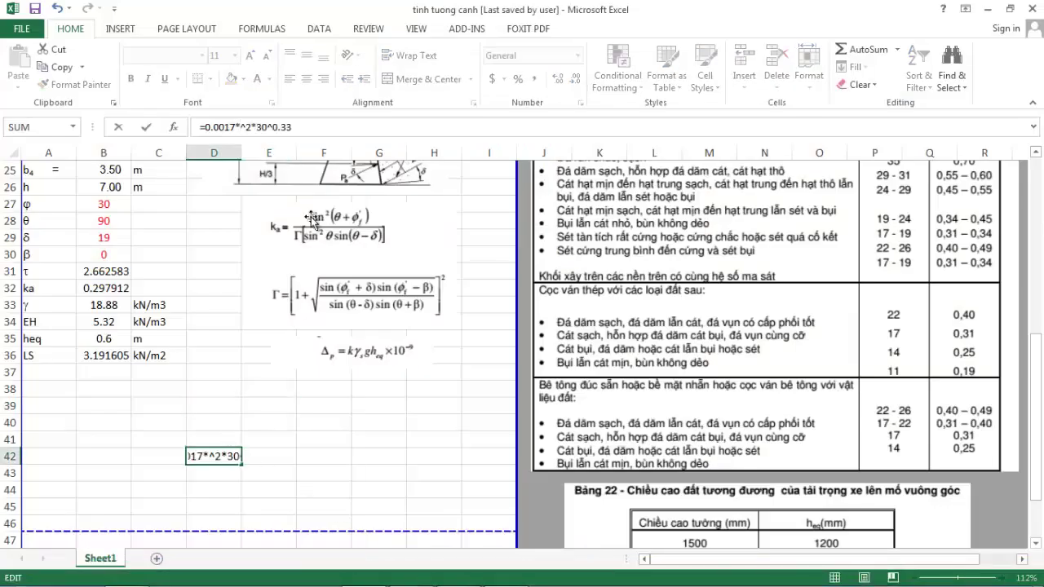
pyautogui.write('2500')
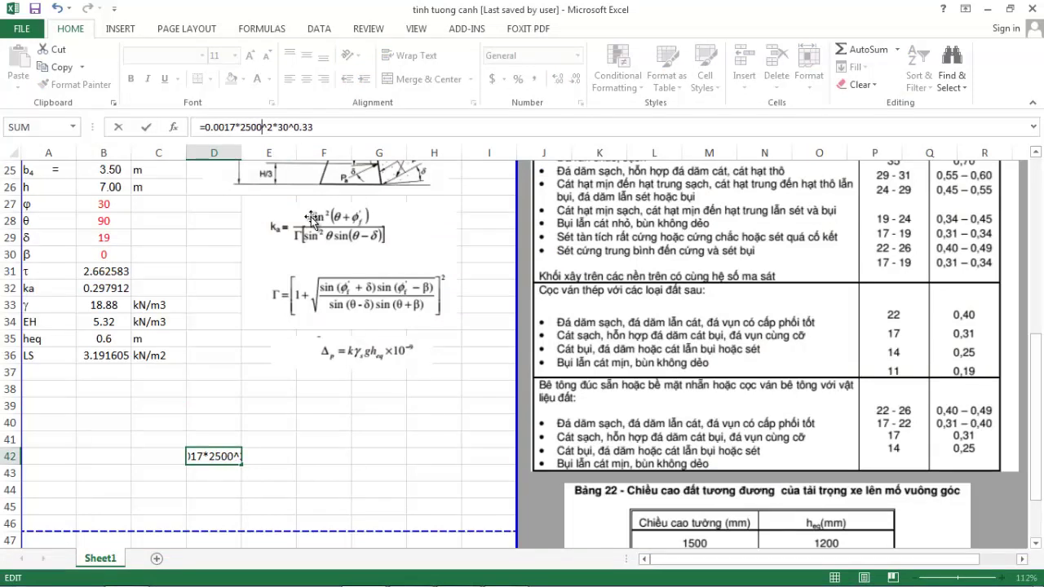
pyautogui.press('Return')
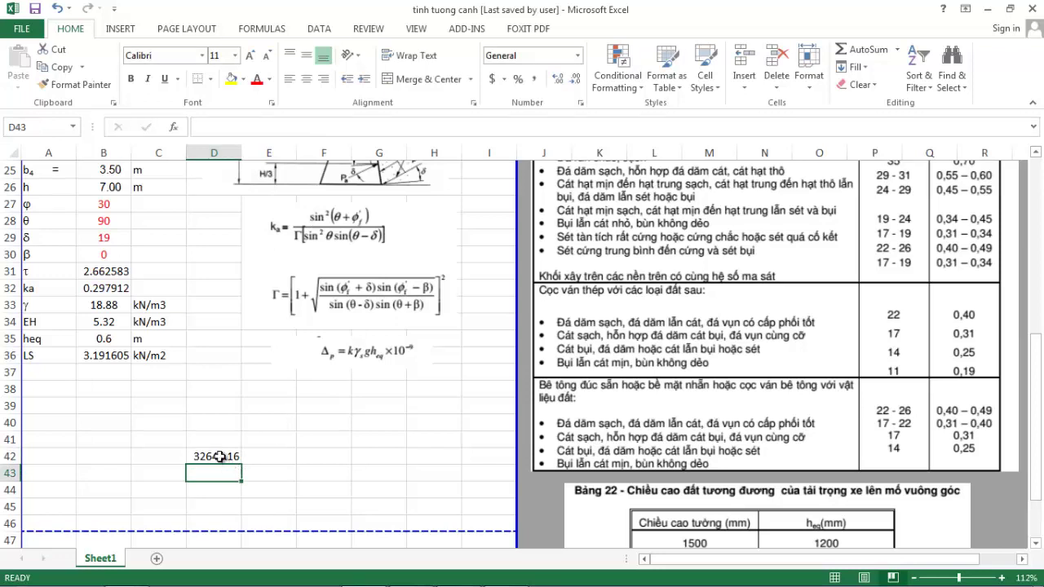
pyautogui.click(216, 455)
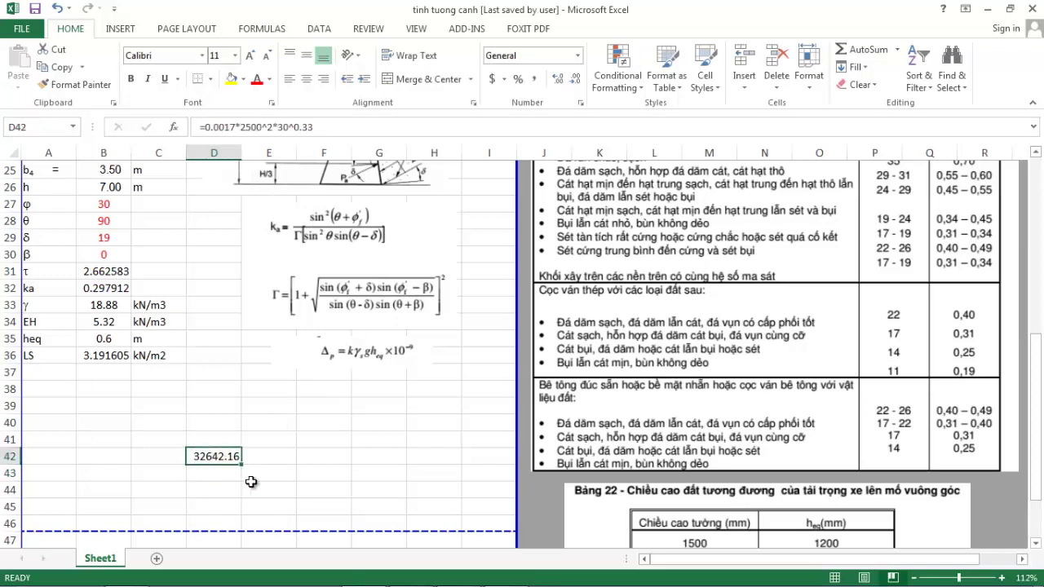
pyautogui.moveTo(365, 563)
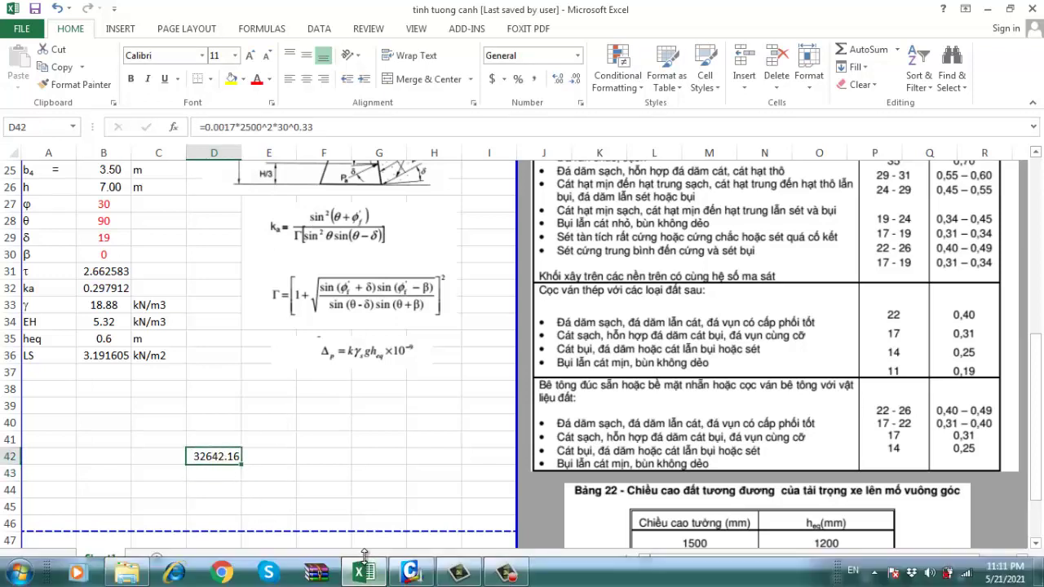
pyautogui.click(269, 475)
pyautogui.click(225, 459)
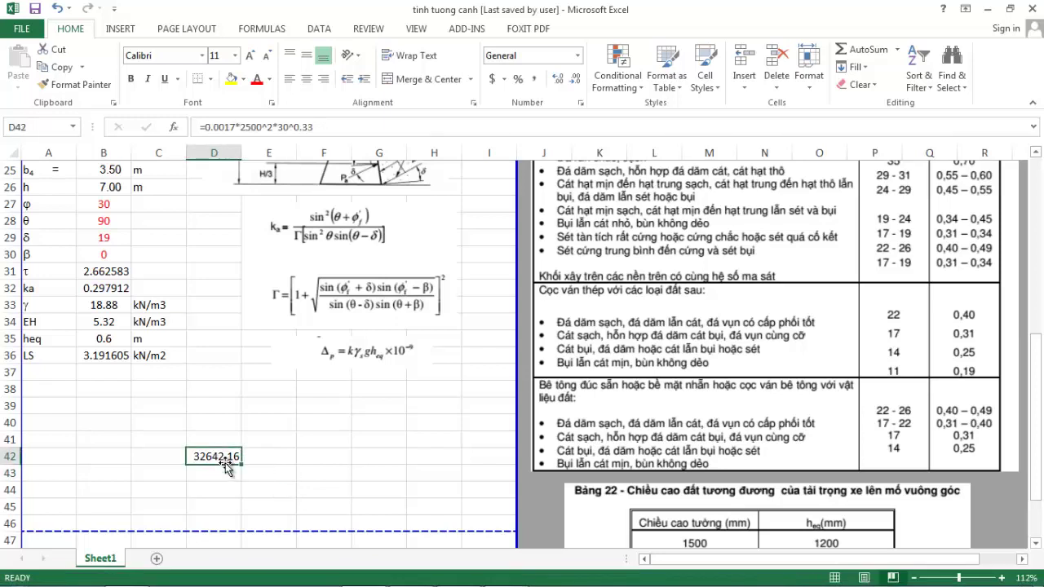
# Return to MIDAS Civil, check the C30 modulus of elasticity and close the material data without saving
pyautogui.moveTo(392, 575)
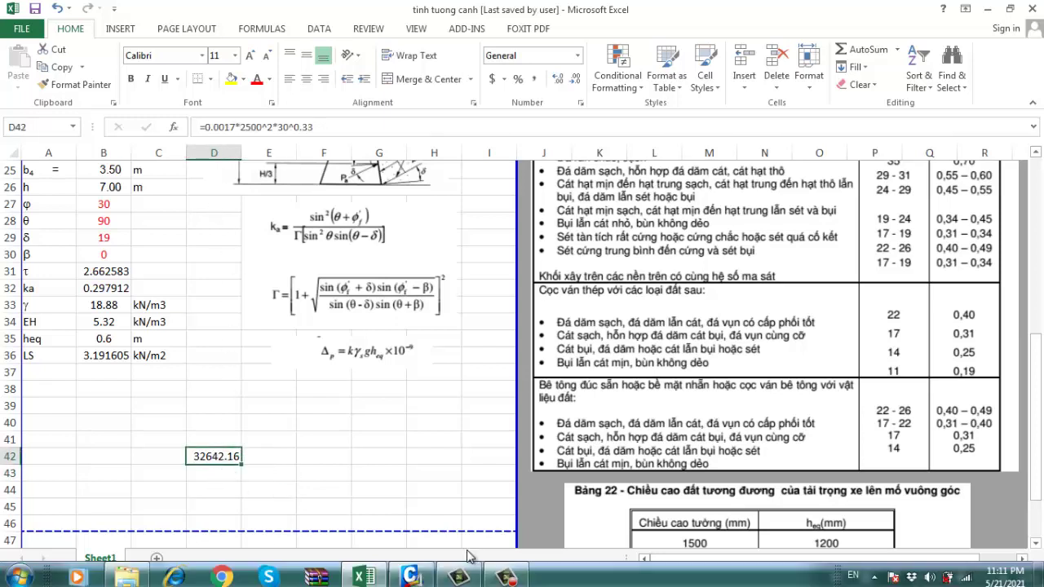
pyautogui.click(417, 573)
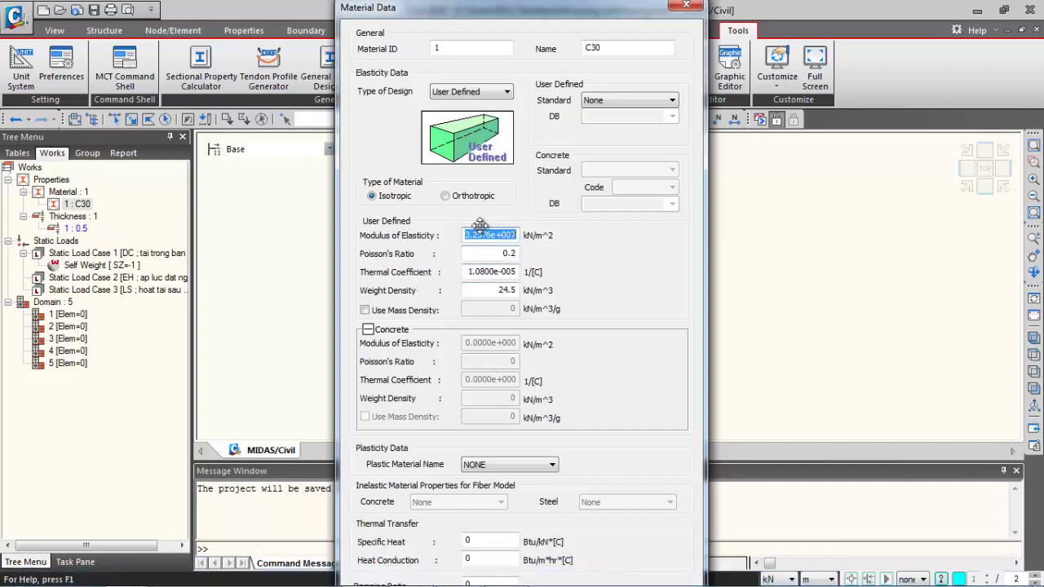
pyautogui.click(685, 6)
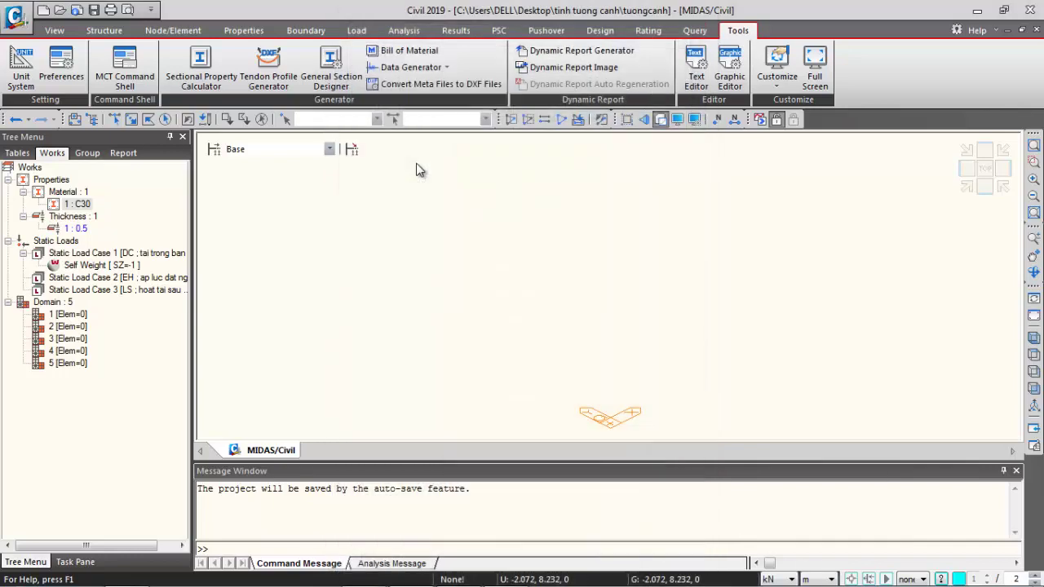
# Open the data of plate thickness 1 for modification from the thickness properties list
pyautogui.click(88, 229)
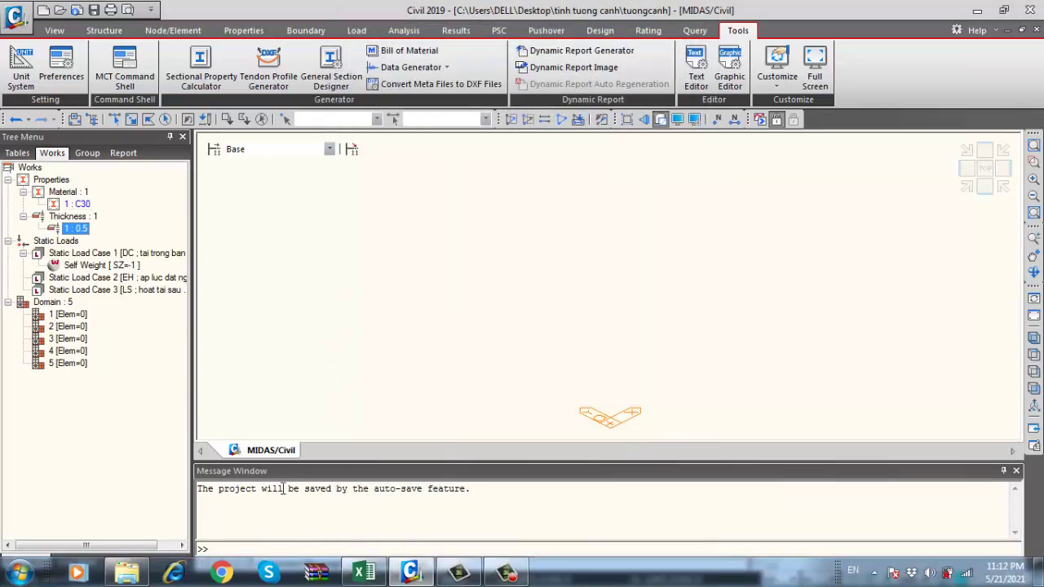
pyautogui.rightClick(73, 231)
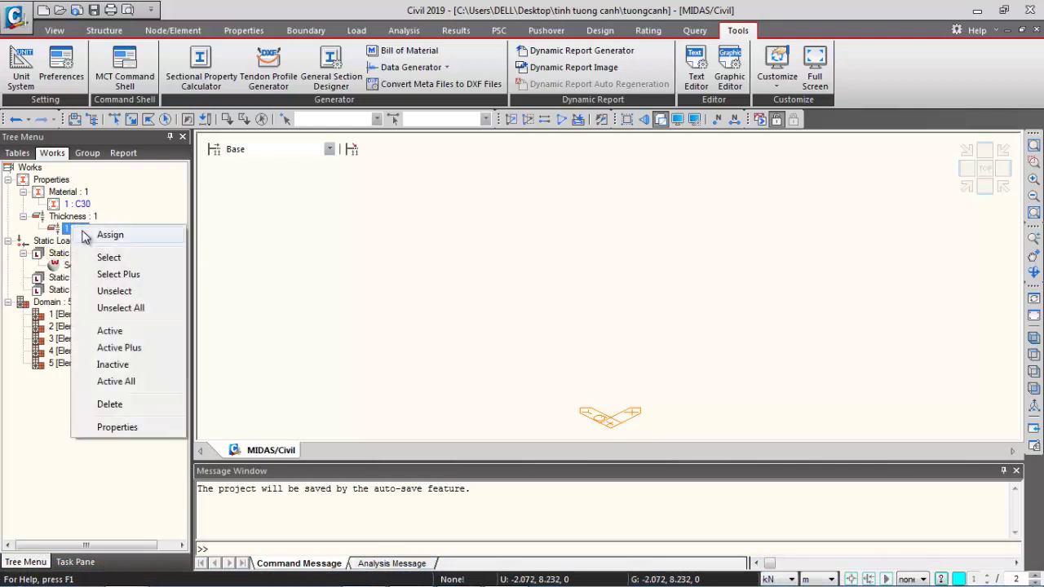
pyautogui.rightClick(244, 184)
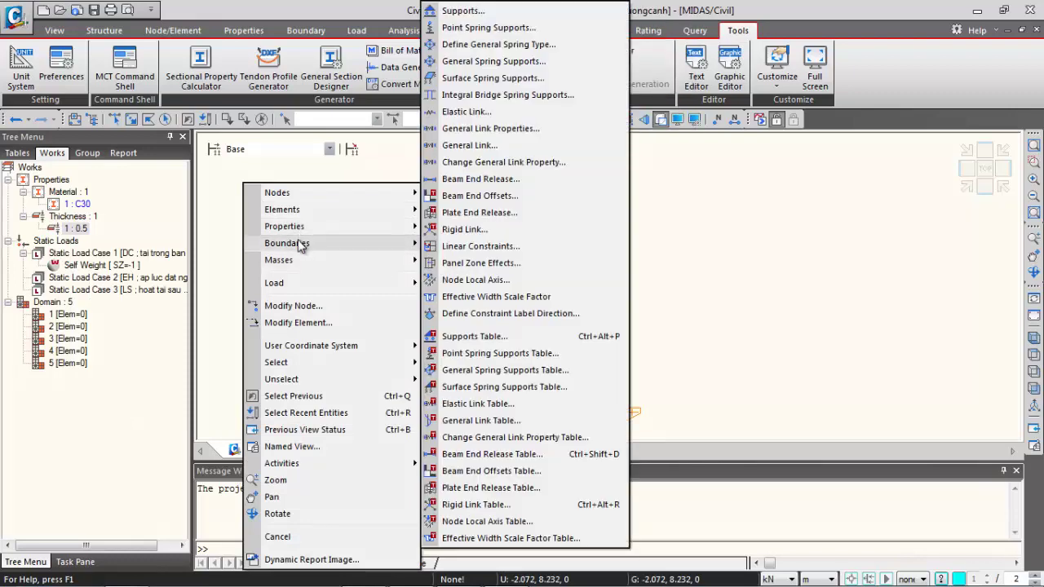
pyautogui.moveTo(298, 234)
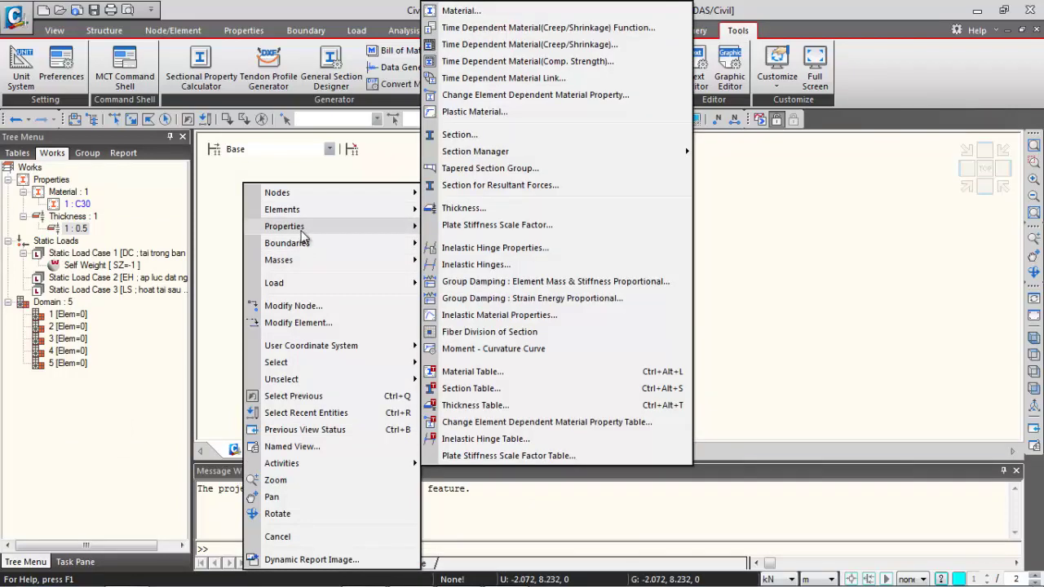
pyautogui.click(469, 208)
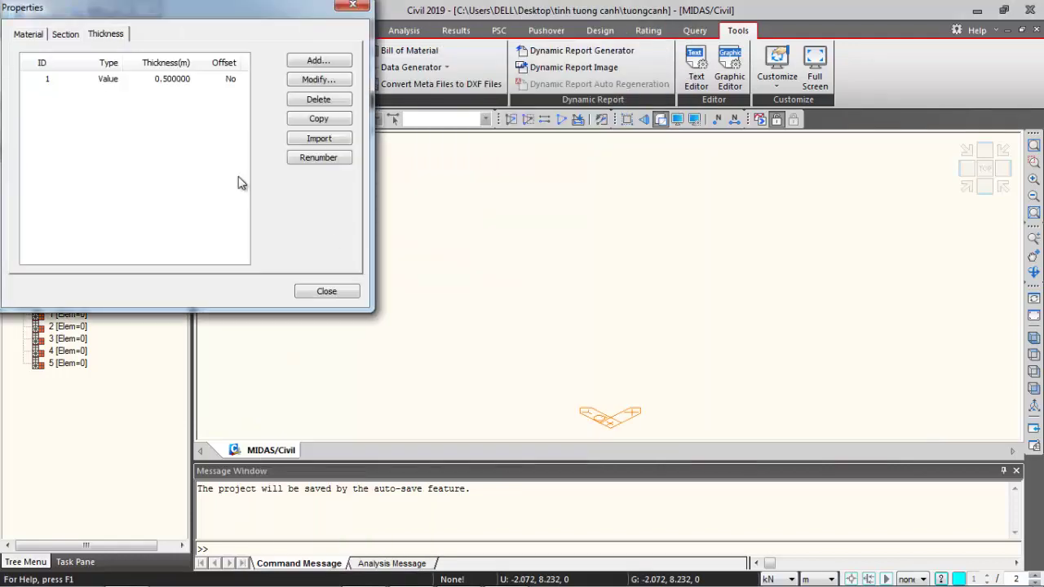
pyautogui.click(107, 82)
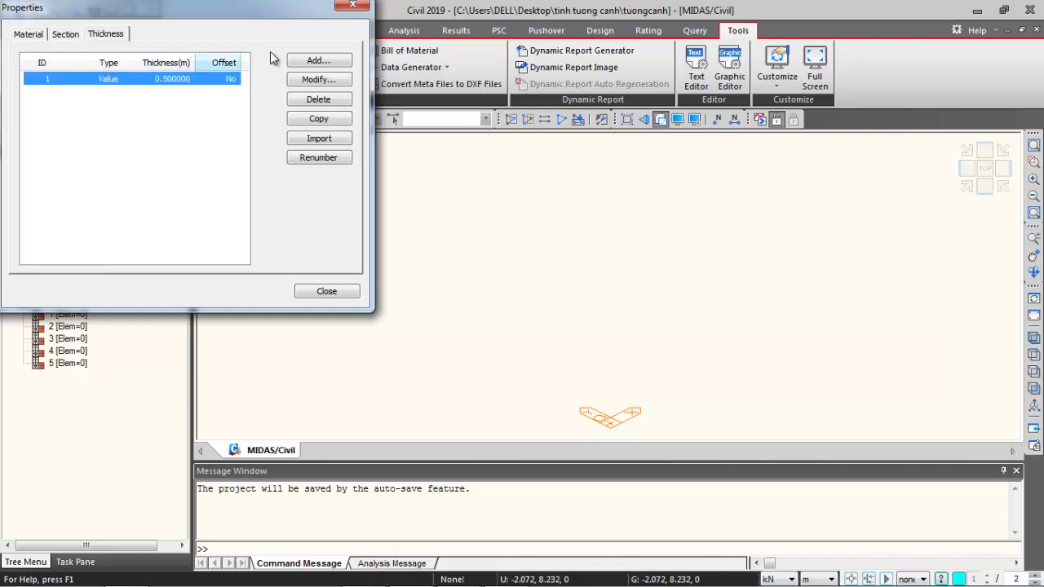
pyautogui.click(309, 79)
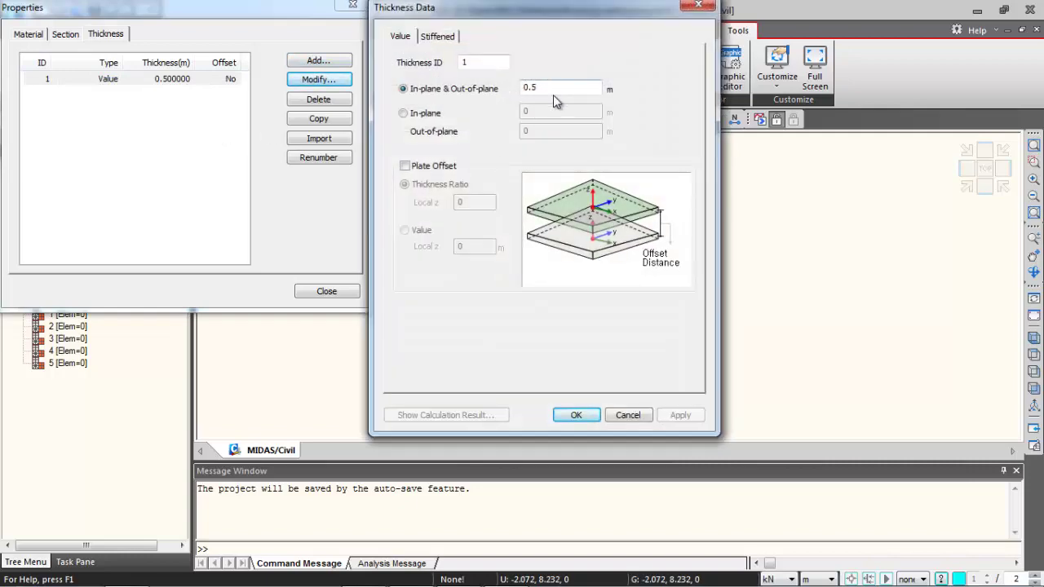
# Confirm the 0.5 m in-plane and out-of-plane thickness and close the properties list
pyautogui.click(580, 415)
pyautogui.click(356, 7)
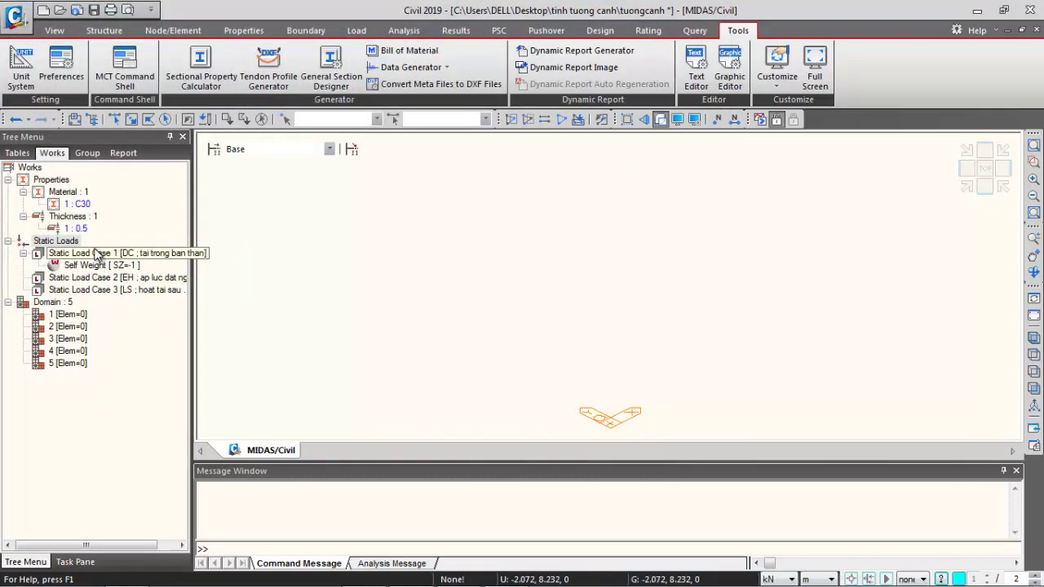
# Review the self-weight factors assigned to static load case DC and close them without changes
pyautogui.click(159, 256)
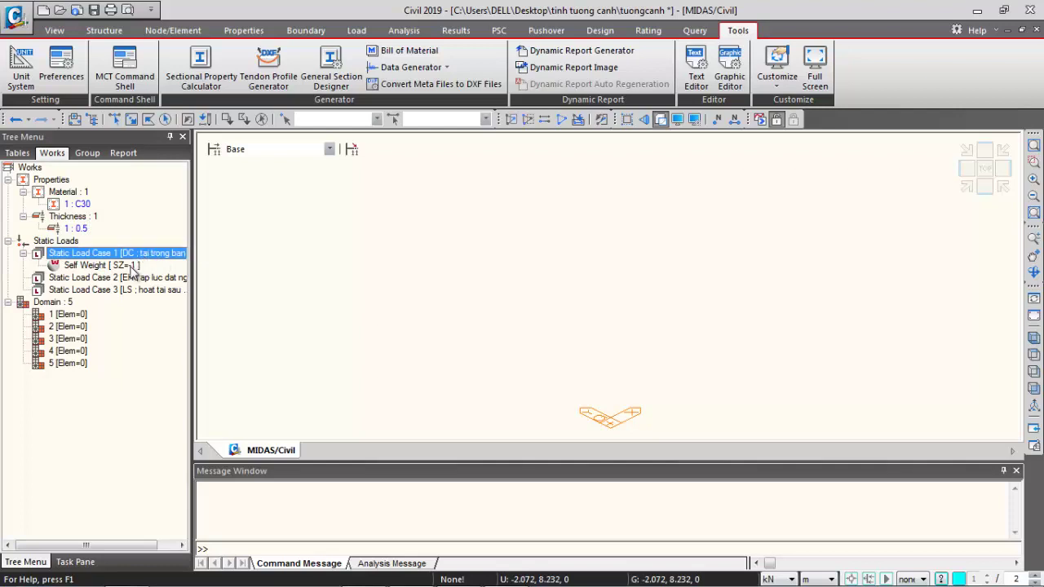
pyautogui.click(128, 268)
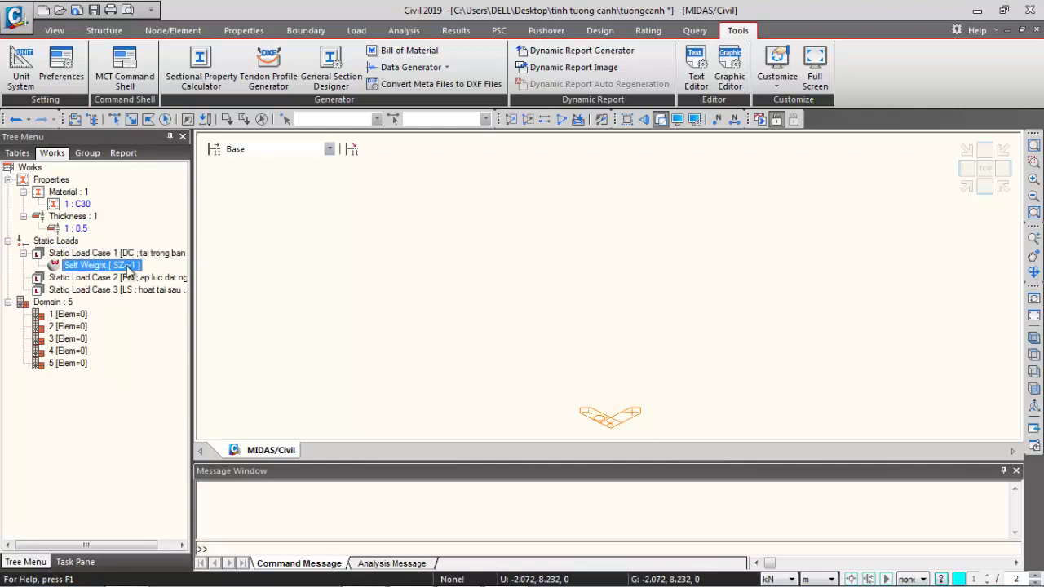
pyautogui.rightClick(125, 267)
pyautogui.click(172, 296)
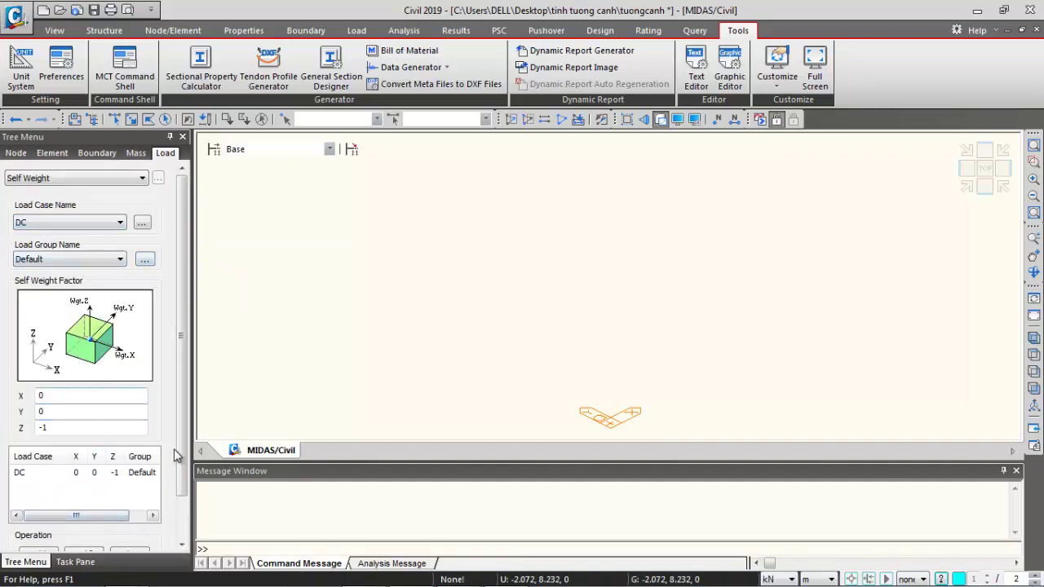
pyautogui.moveTo(181, 479); pyautogui.dragTo(181, 520)
pyautogui.click(138, 532)
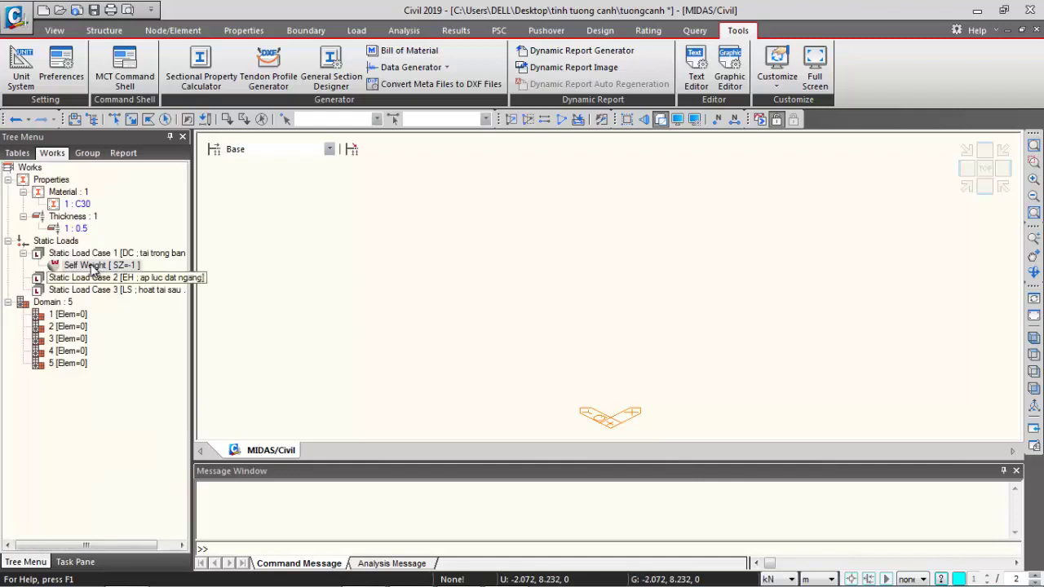
# Open the static load case definitions, review the EH and LS cases, and close them
pyautogui.click(98, 278)
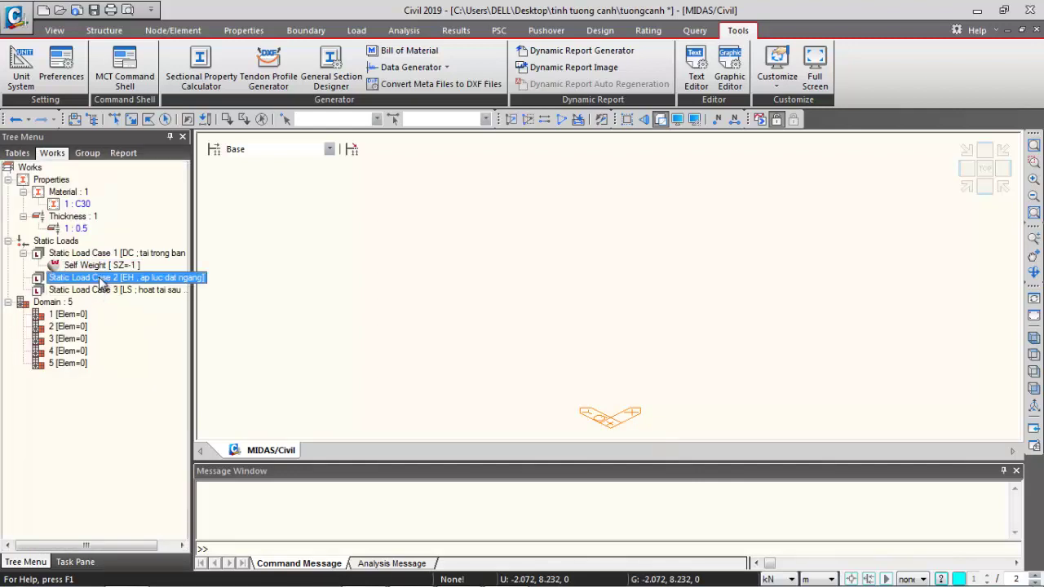
pyautogui.click(267, 192)
pyautogui.rightClick(265, 186)
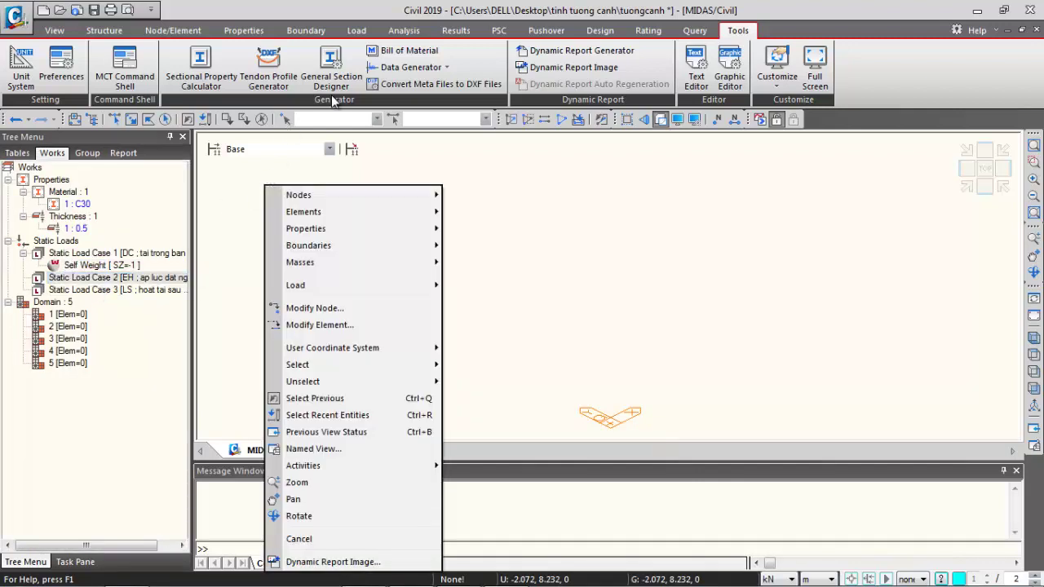
pyautogui.click(357, 32)
pyautogui.click(356, 33)
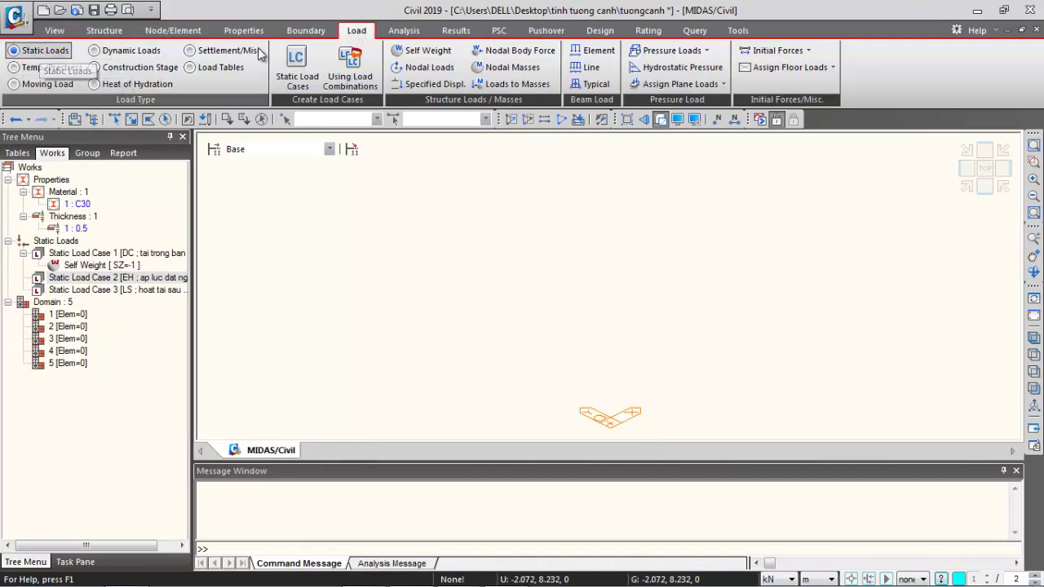
pyautogui.doubleClick(166, 277)
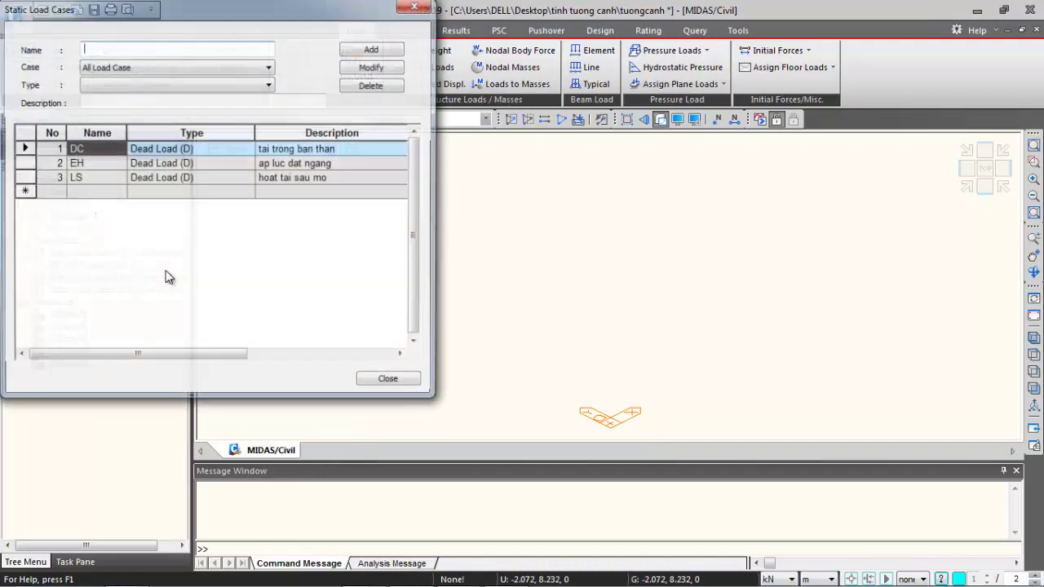
pyautogui.click(102, 166)
pyautogui.click(95, 178)
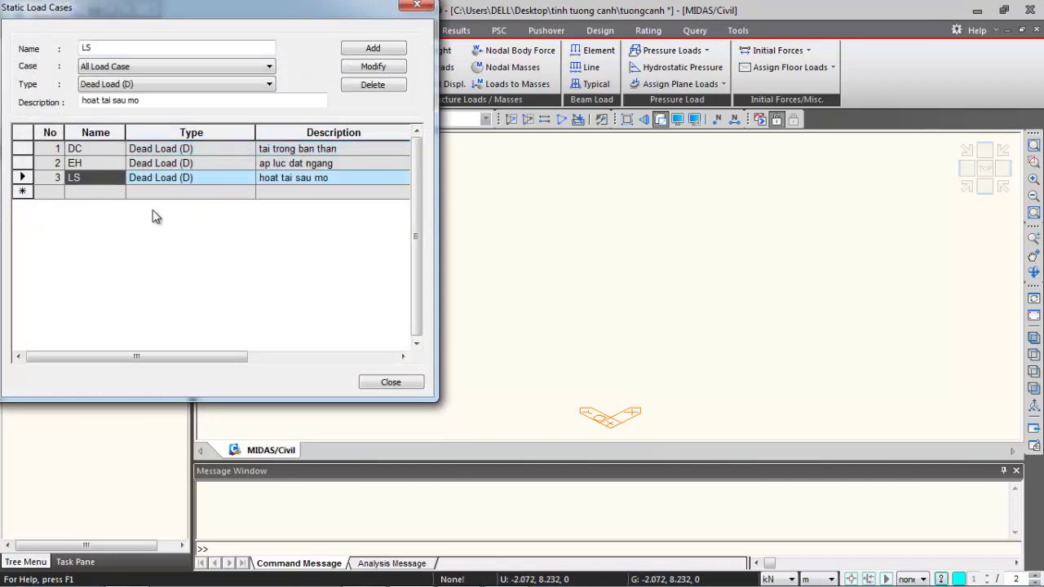
pyautogui.click(407, 381)
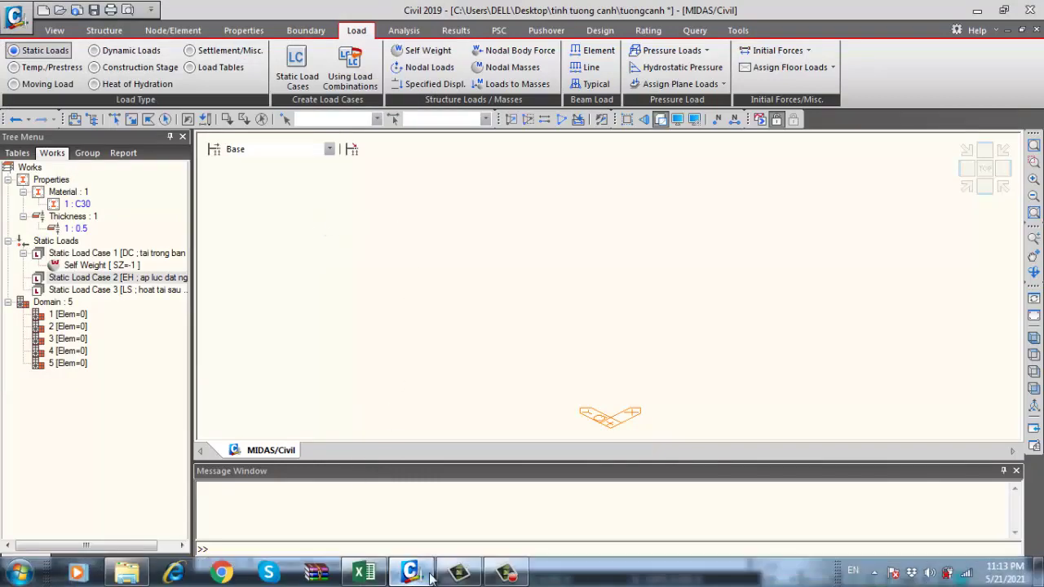
# Switch to the Excel sheet, clear the elastic modulus calculation in D42 and view the wing wall sketch
pyautogui.click(362, 573)
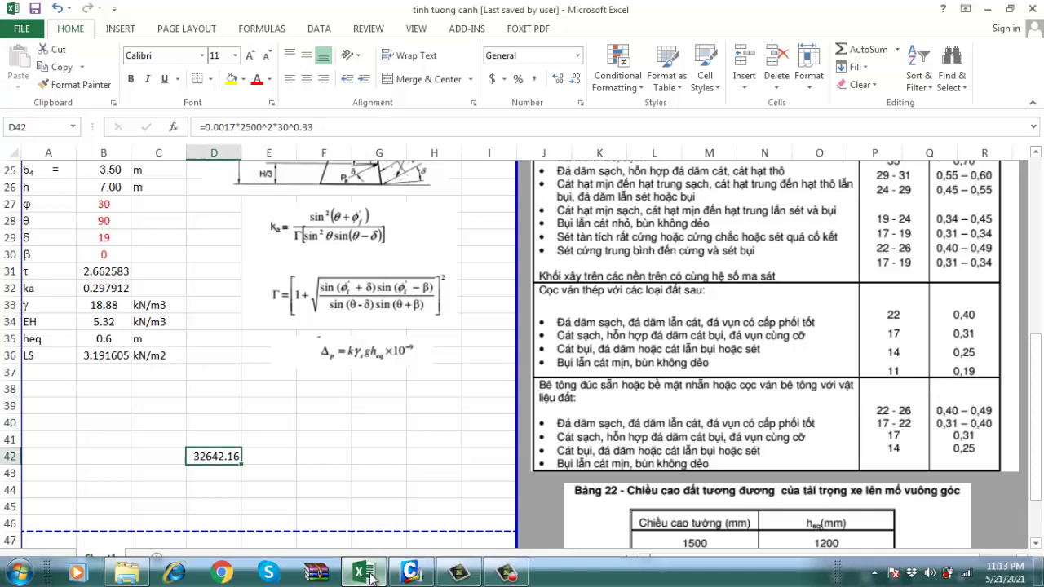
pyautogui.click(209, 423)
pyautogui.click(205, 459)
pyautogui.press('Delete')
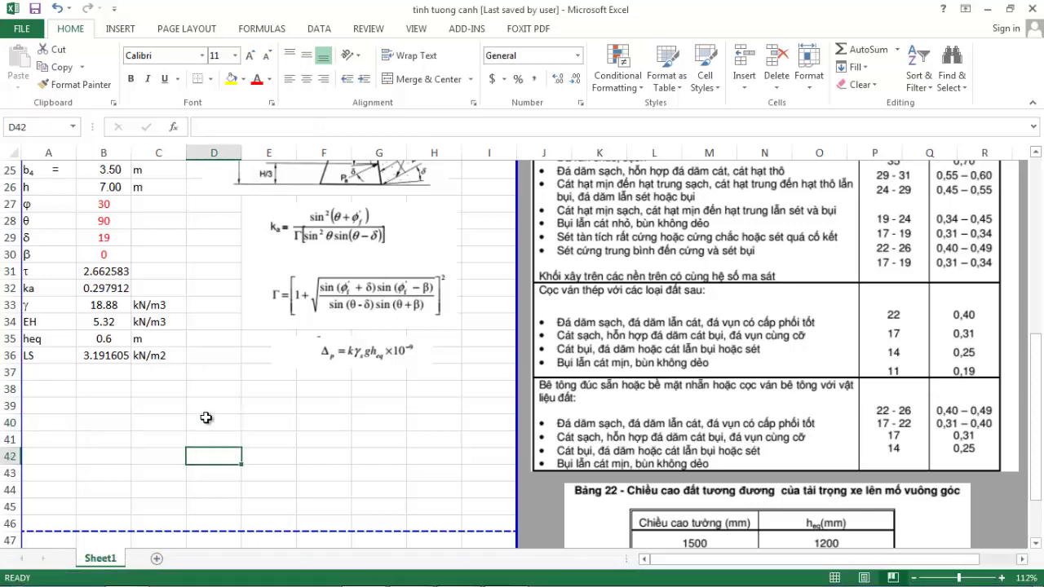
pyautogui.scroll(8, 199, 420)
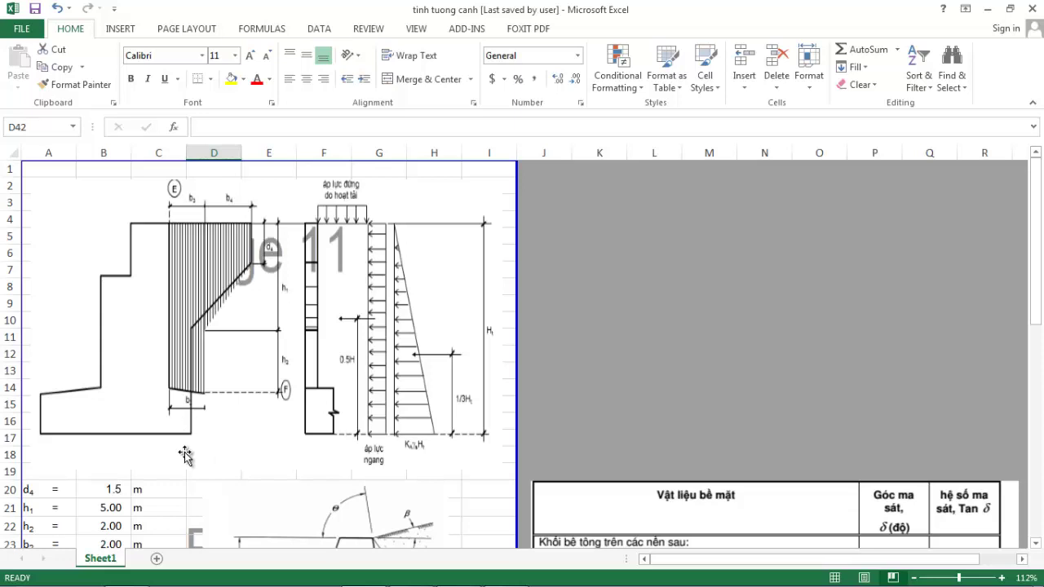
pyautogui.scroll(-1, 186, 452)
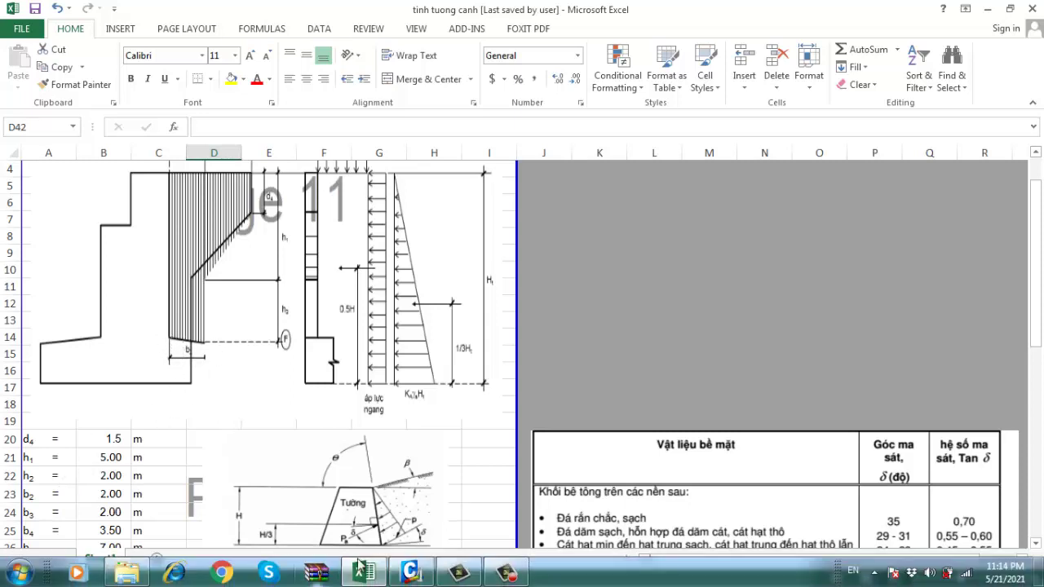
# Return to MIDAS Civil and create a node at coordinates 0, 0, 0
pyautogui.click(410, 579)
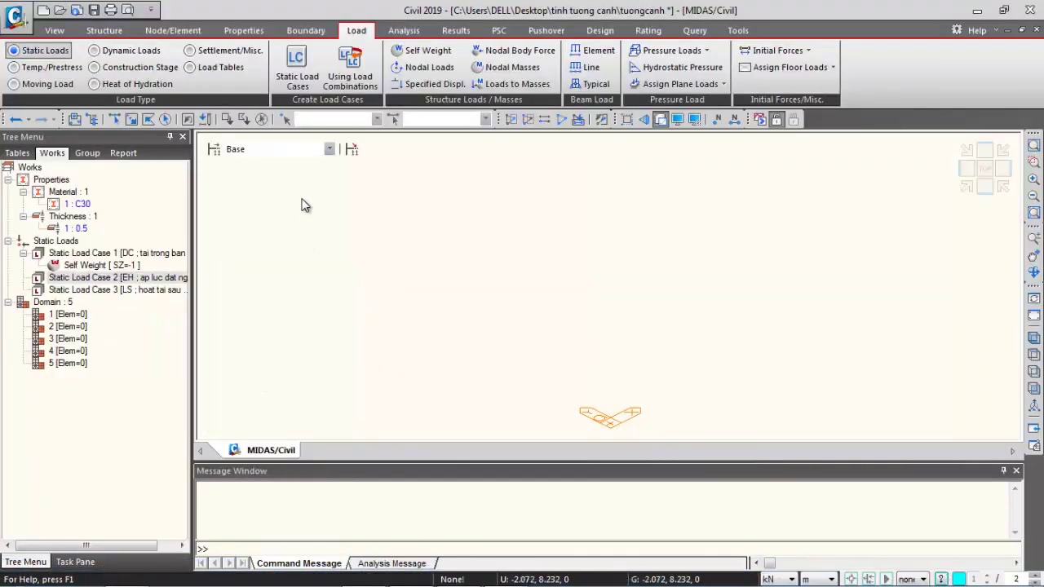
pyautogui.rightClick(303, 203)
pyautogui.moveTo(362, 215)
pyautogui.click(530, 210)
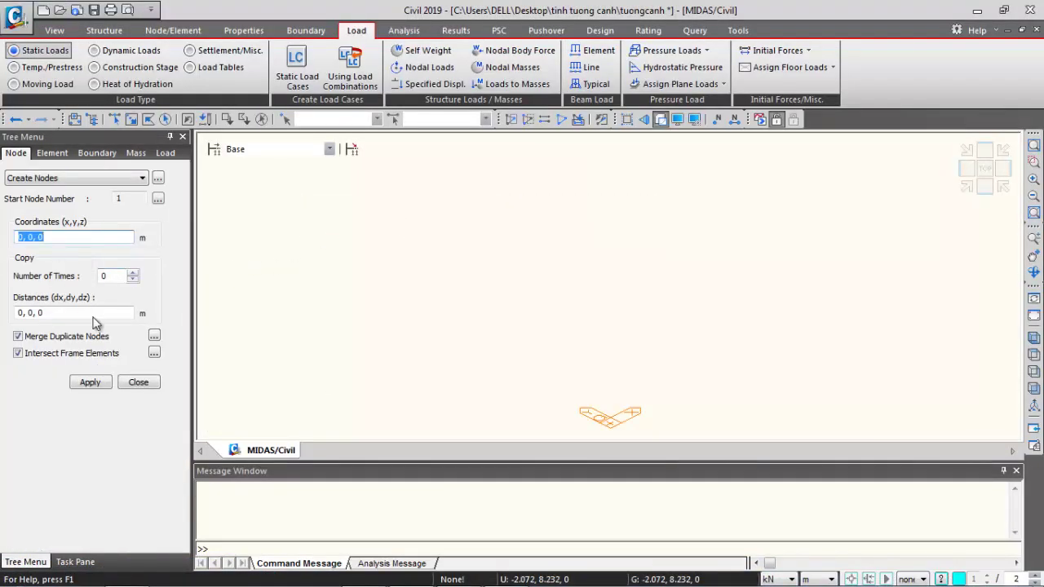
pyautogui.click(89, 383)
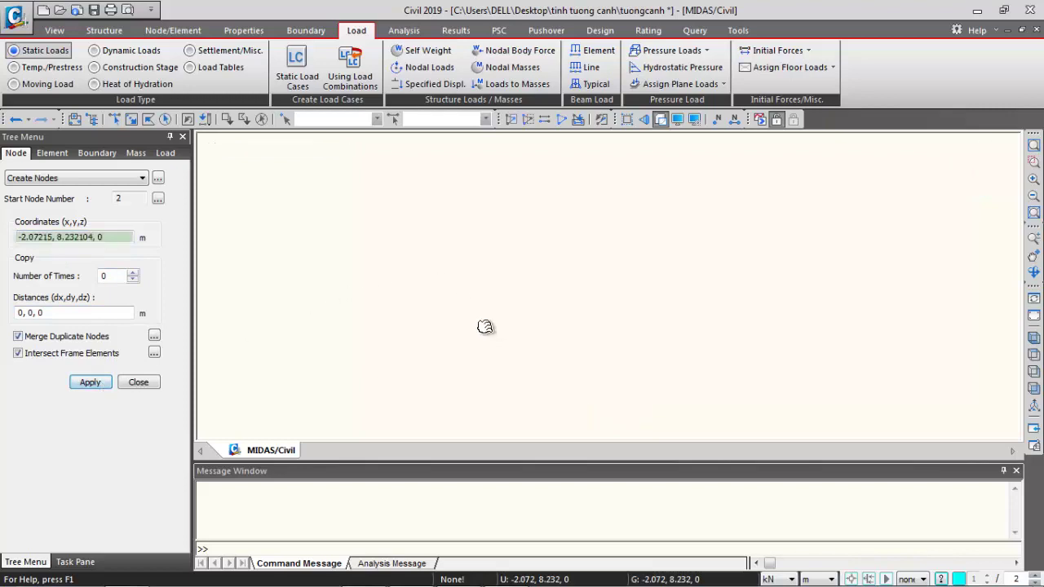
pyautogui.click(137, 382)
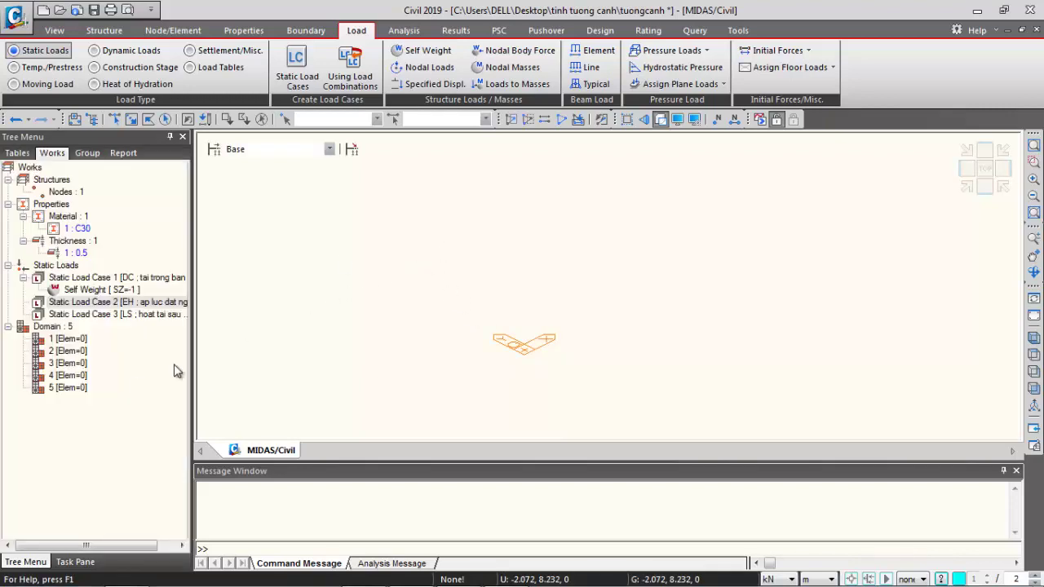
# Turn on the display of nodes in the model view
pyautogui.rightClick(350, 196)
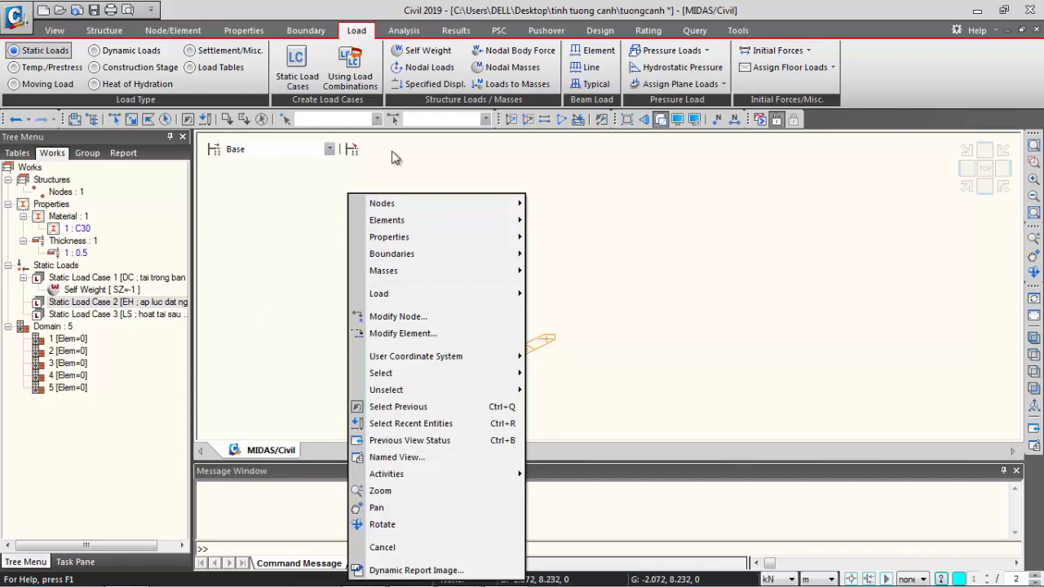
pyautogui.click(396, 160)
pyautogui.hotkey('ctrl', 'e')
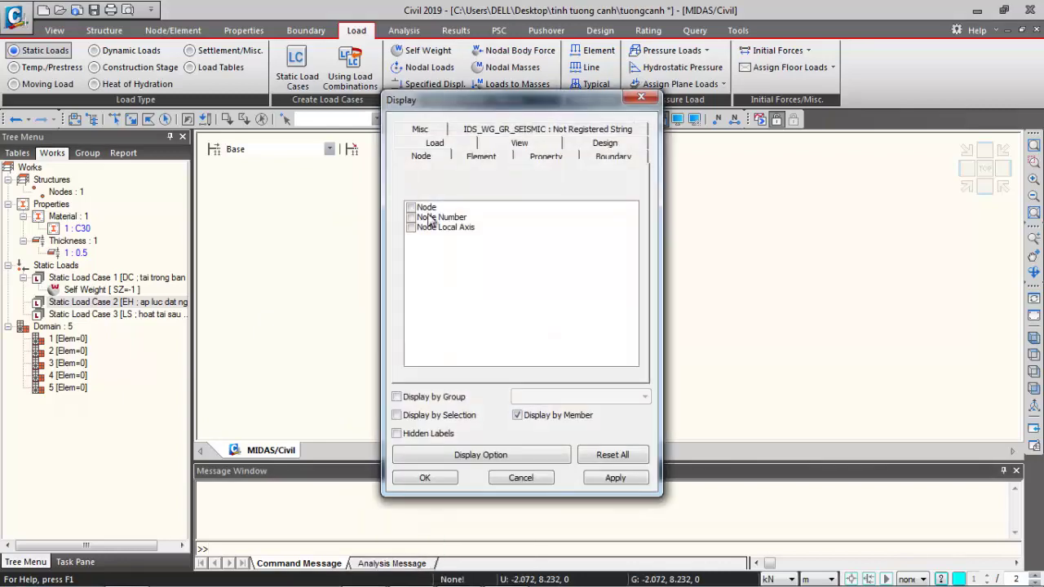
pyautogui.click(412, 208)
pyautogui.press('super')
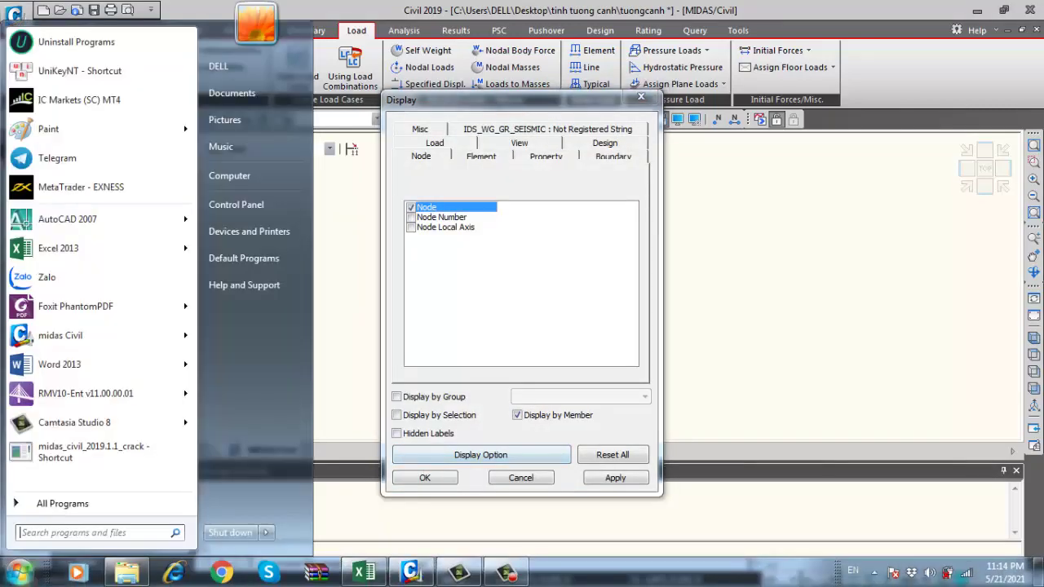
pyautogui.click(427, 483)
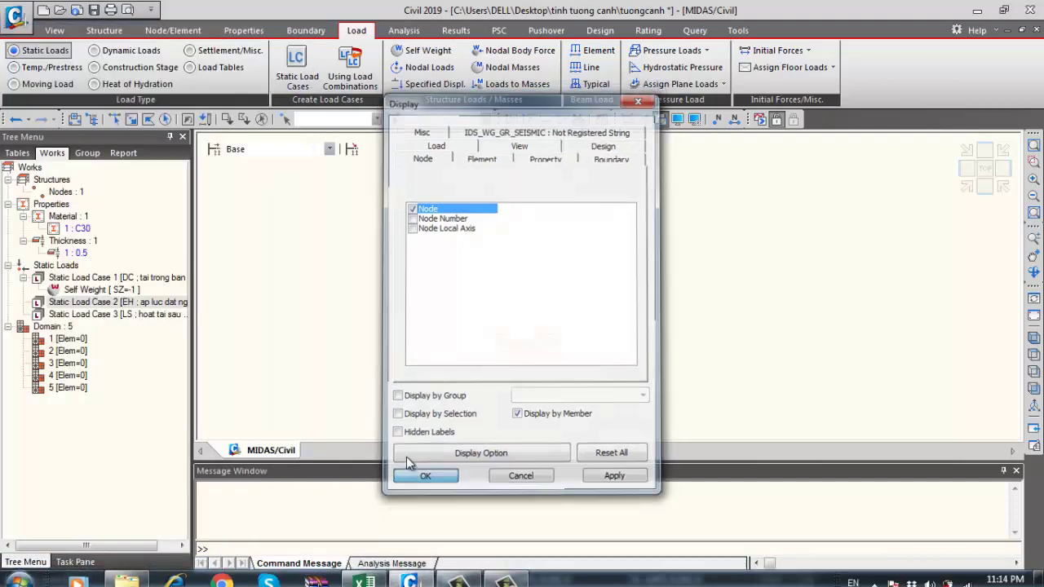
pyautogui.click(416, 478)
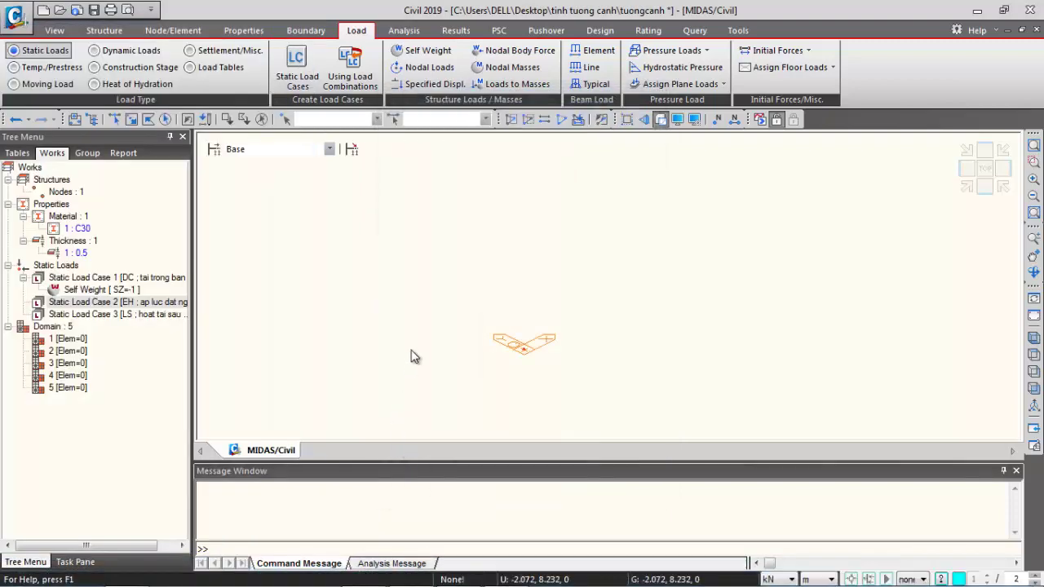
# Select the node at the origin with a selection window
pyautogui.click(131, 120)
pyautogui.moveTo(436, 327); pyautogui.dragTo(620, 406)
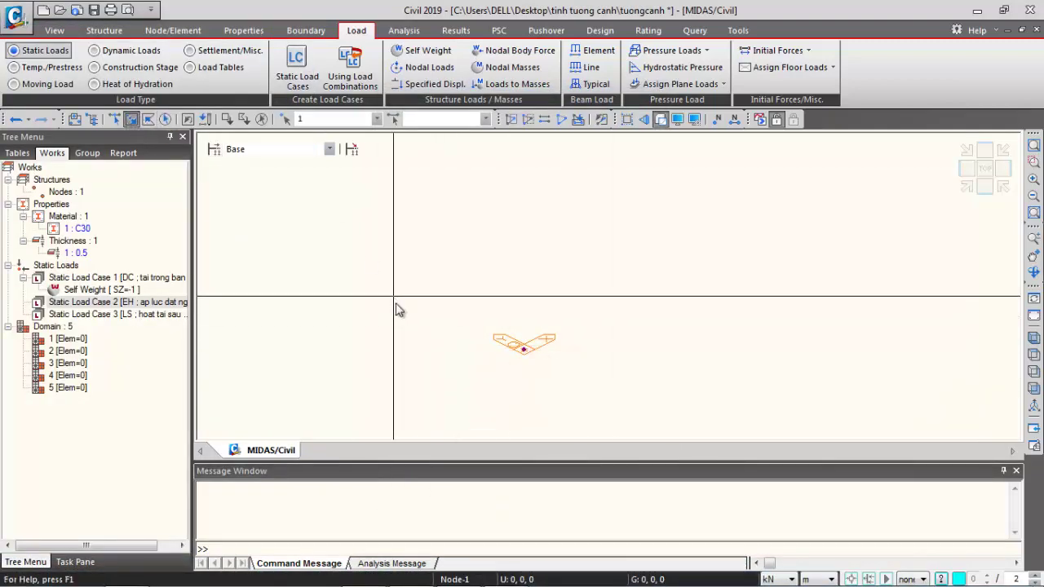
pyautogui.moveTo(399, 308); pyautogui.dragTo(354, 277, button='middle')
# Switch to the Excel sheet to check the wing wall dimensions against the sketch, then return to MIDAS Civil
pyautogui.moveTo(414, 575)
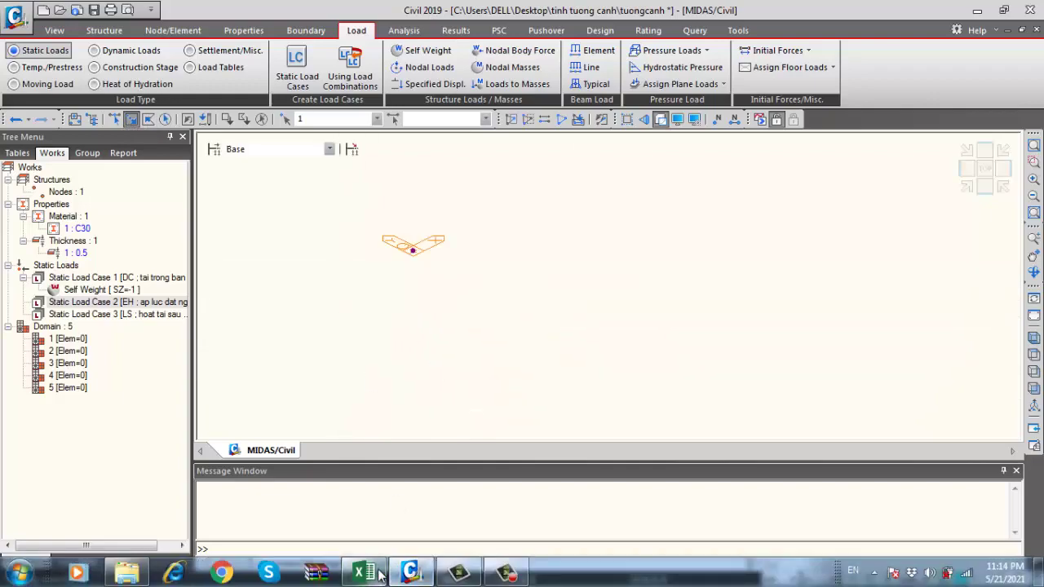
pyautogui.click(378, 573)
pyautogui.scroll(-1, 204, 424)
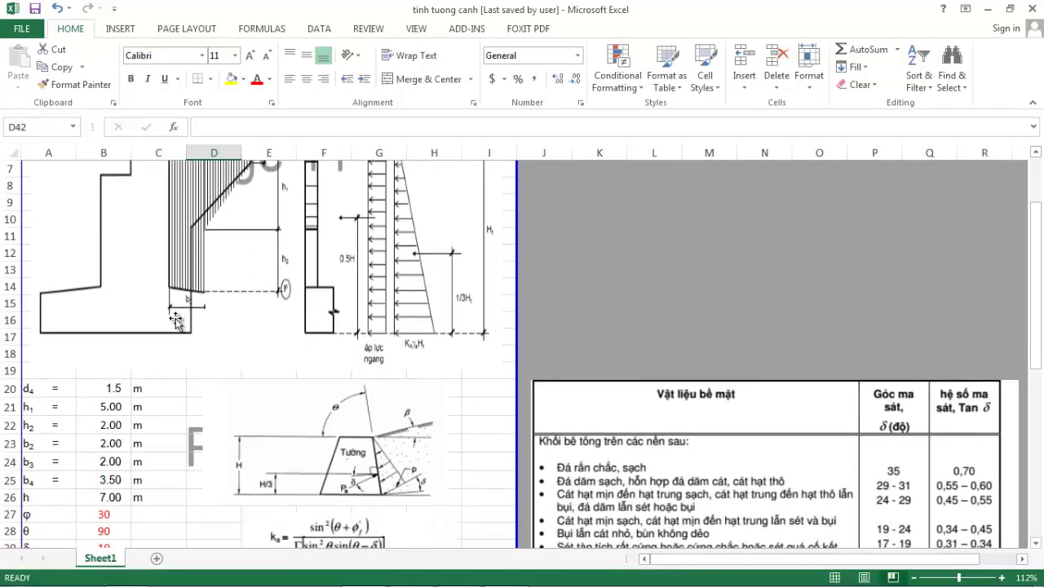
pyautogui.scroll(-1, 94, 409)
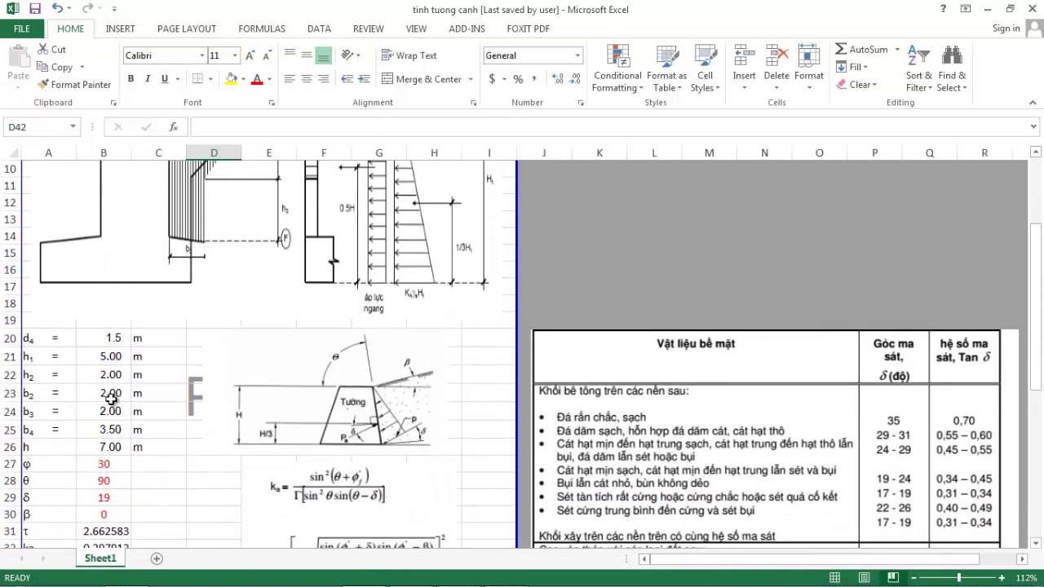
pyautogui.scroll(1, 155, 431)
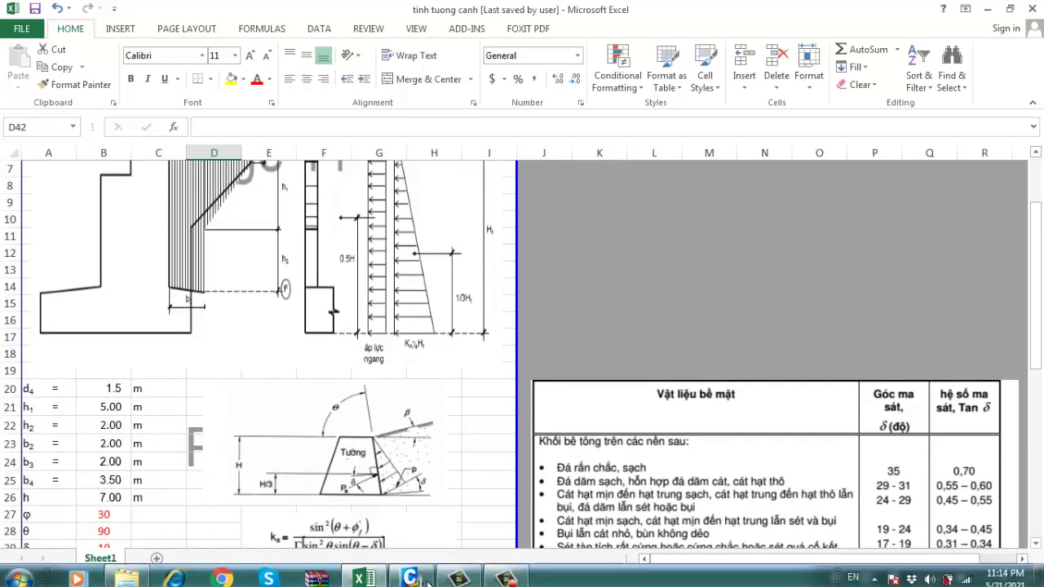
pyautogui.click(410, 573)
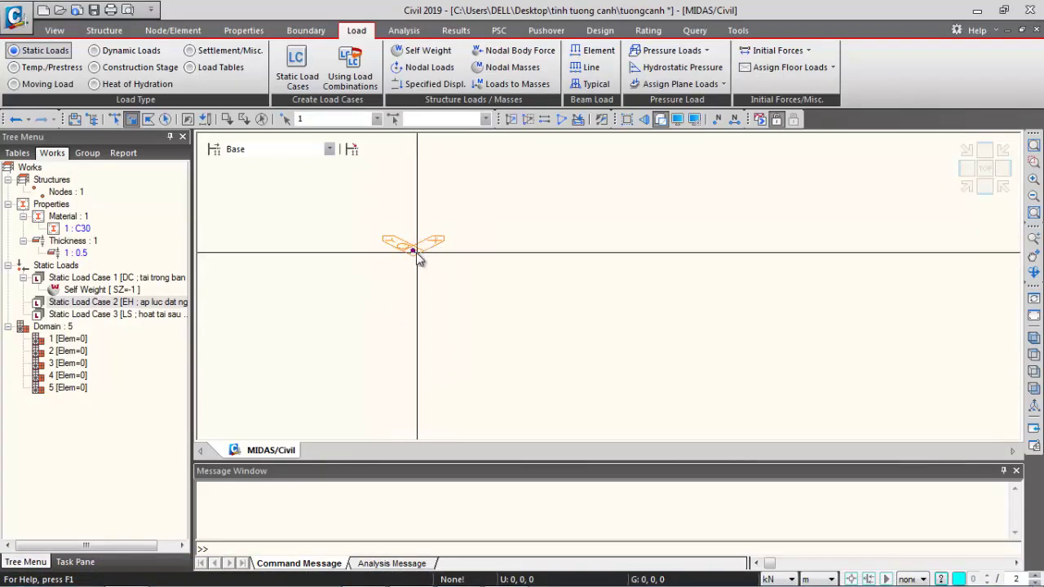
# Copy the selected origin node 2 m along the x axis with Translate Nodes, using the unequal distance option
pyautogui.rightClick(340, 191)
pyautogui.moveTo(383, 197)
pyautogui.click(538, 231)
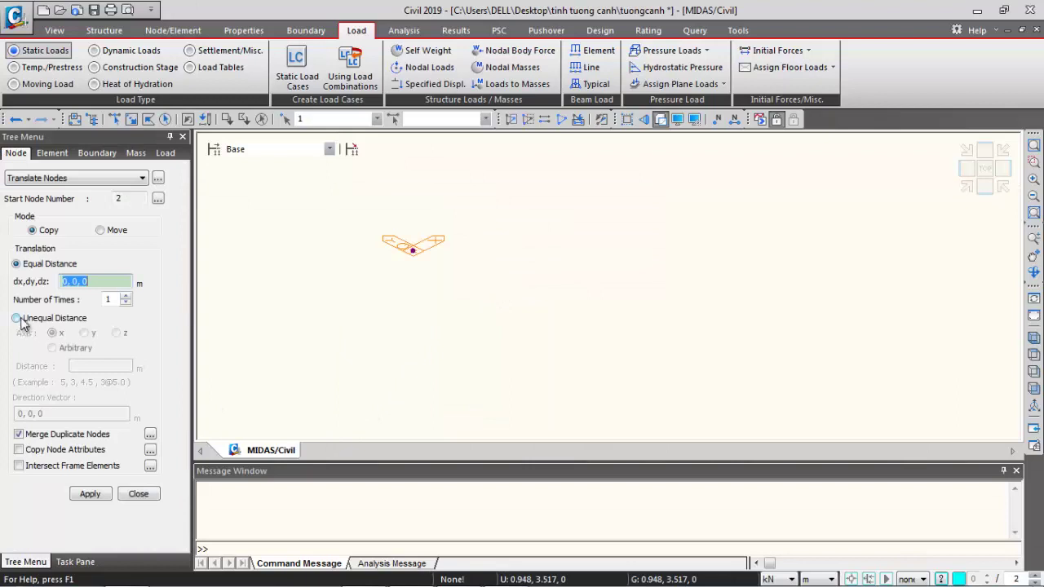
pyautogui.click(16, 317)
pyautogui.moveTo(354, 524)
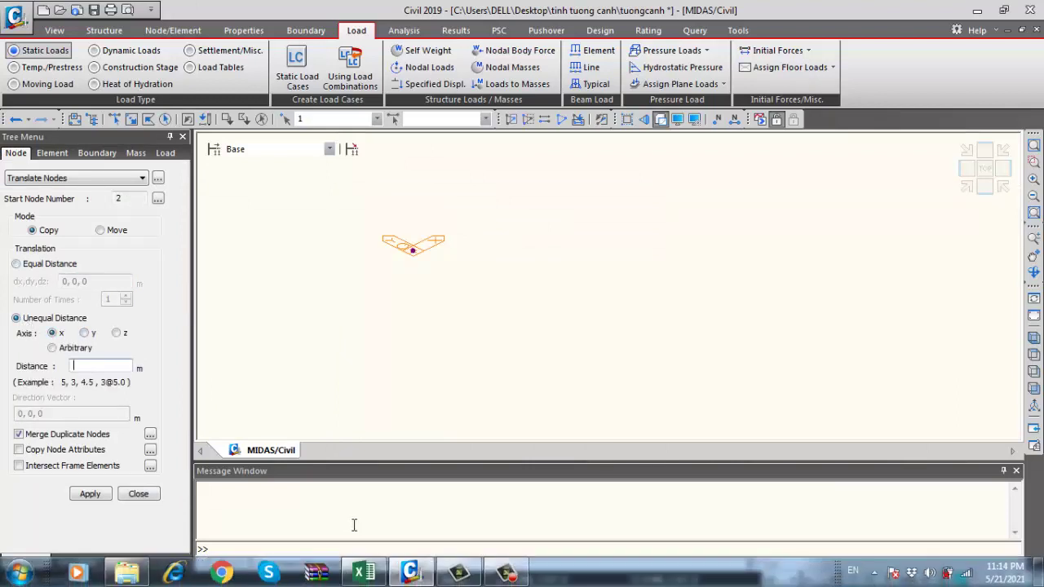
pyautogui.click(364, 573)
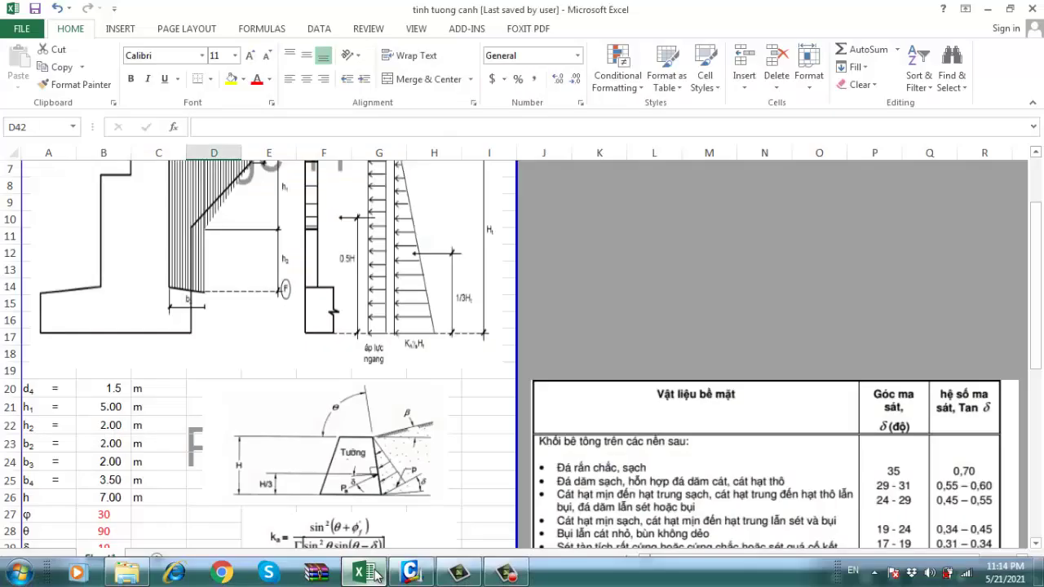
pyautogui.click(375, 574)
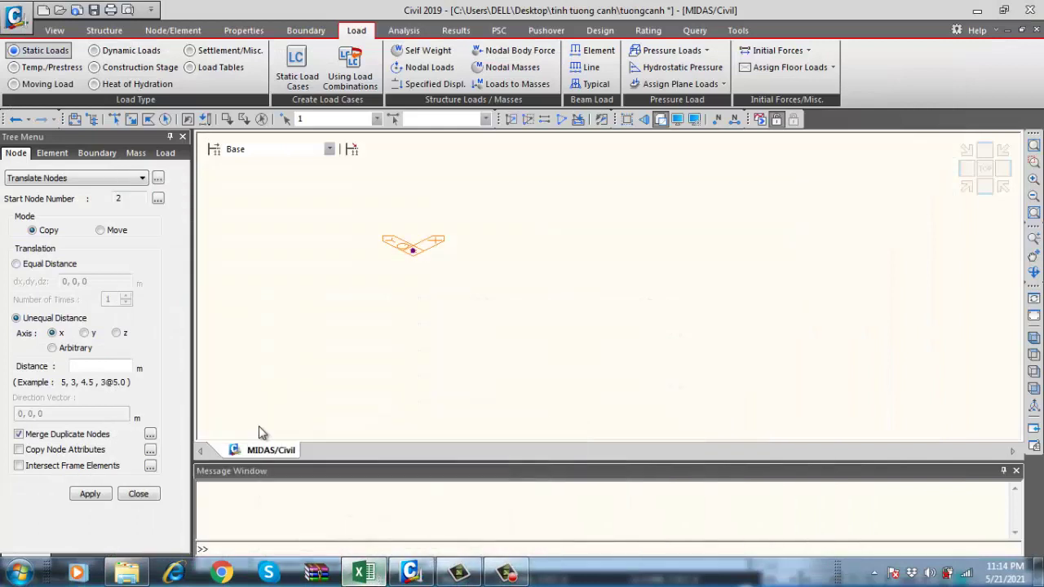
pyautogui.click(104, 366)
pyautogui.click(96, 491)
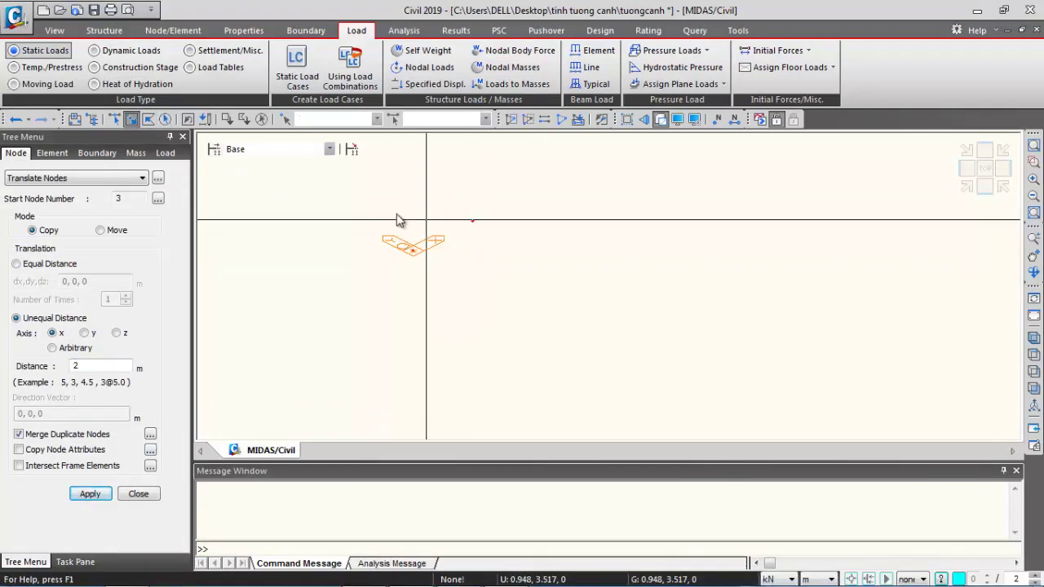
# Select the two base nodes, check h2 in the Excel sheet, and copy them 2 m along the z axis in MIDAS Civil
pyautogui.moveTo(384, 214); pyautogui.dragTo(419, 252)
pyautogui.click(473, 221)
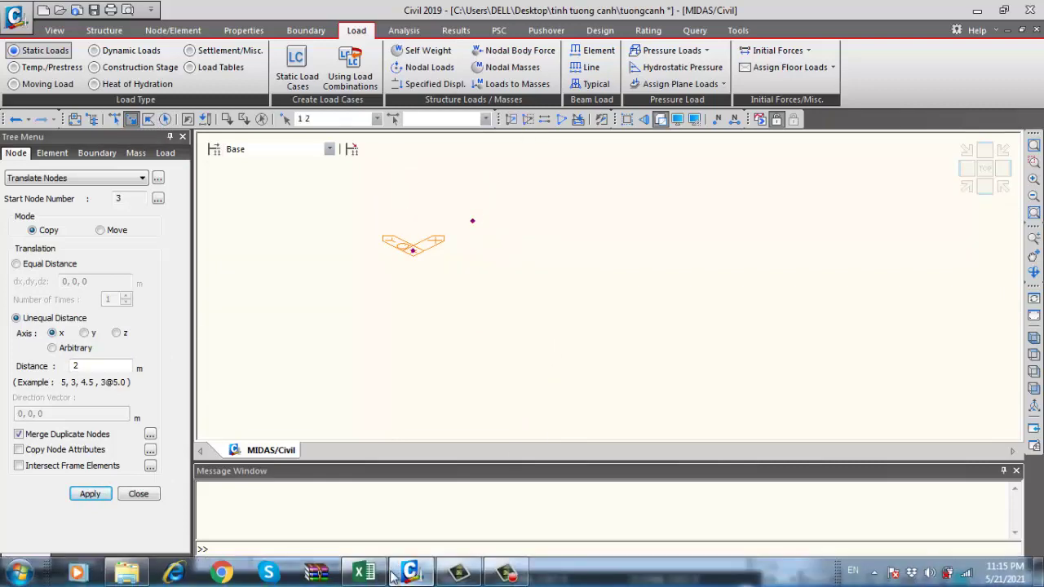
pyautogui.click(363, 573)
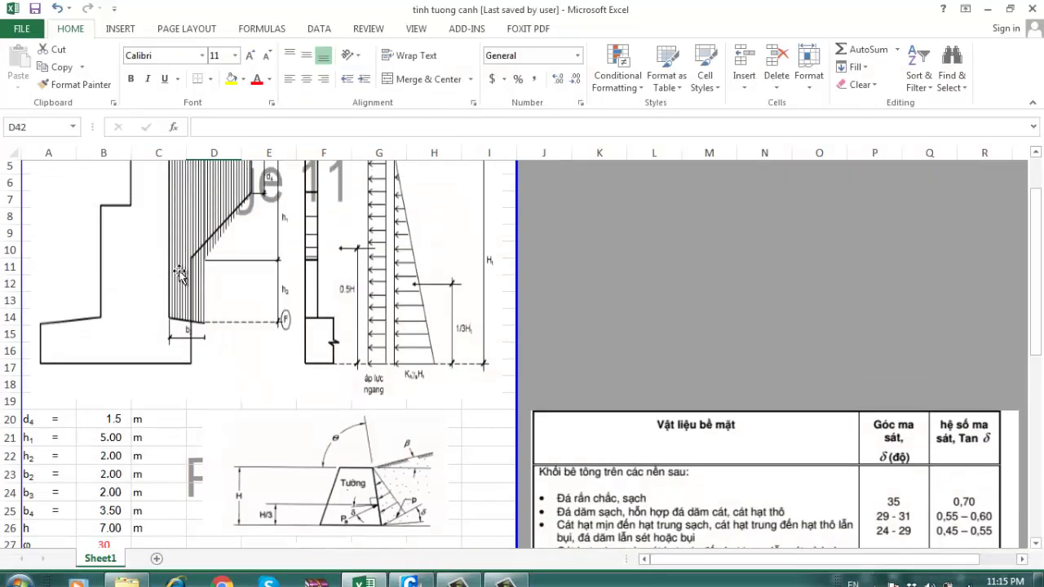
pyautogui.scroll(1, 244, 302)
pyautogui.scroll(-1, 269, 319)
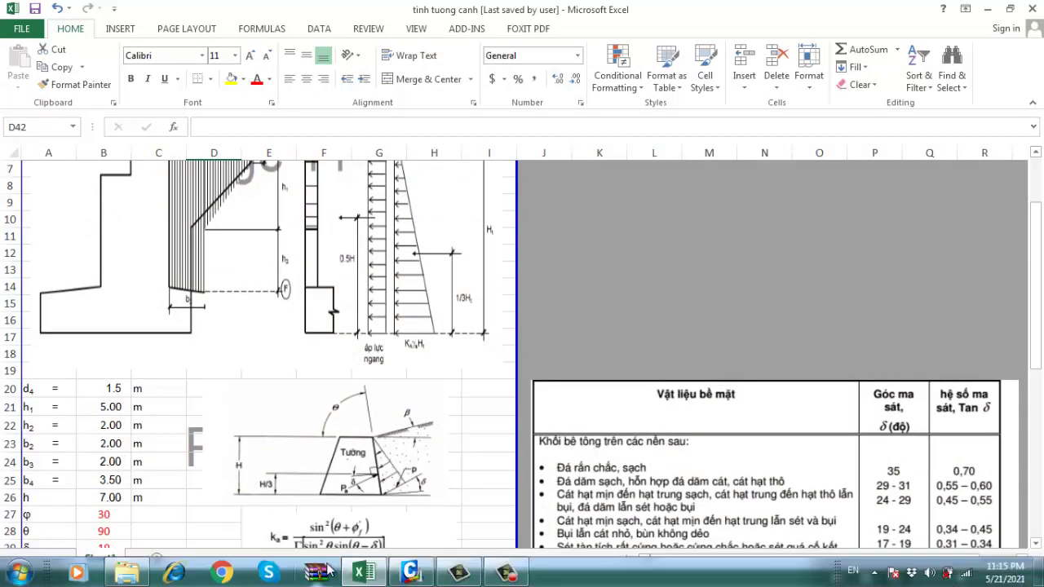
pyautogui.click(380, 572)
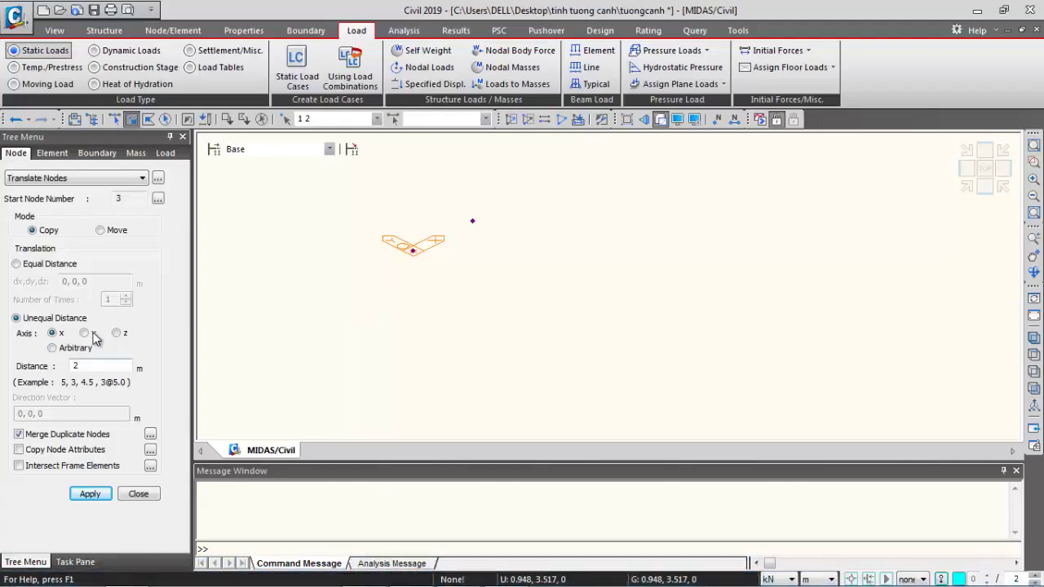
pyautogui.click(116, 333)
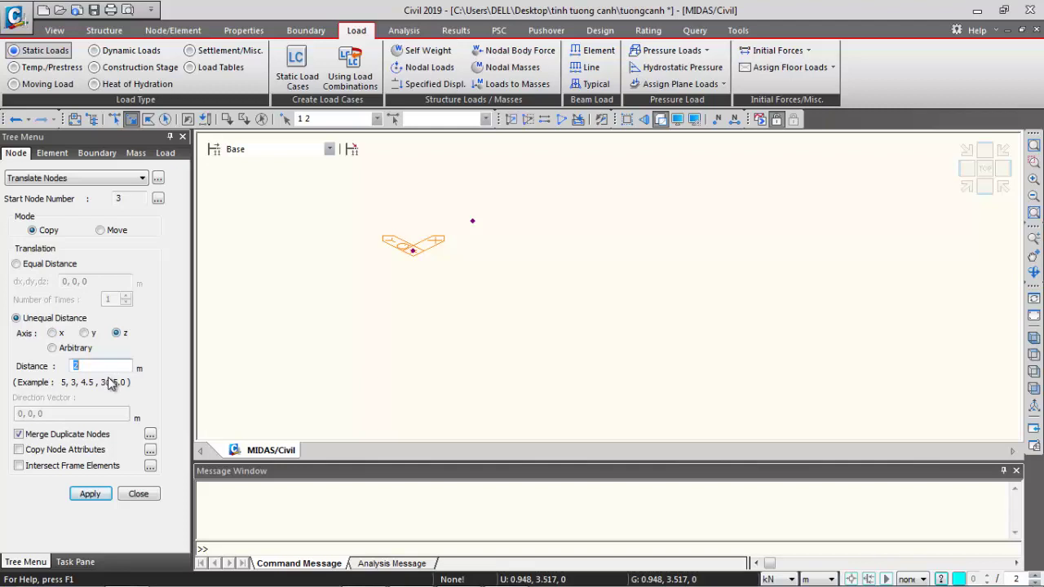
pyautogui.click(89, 494)
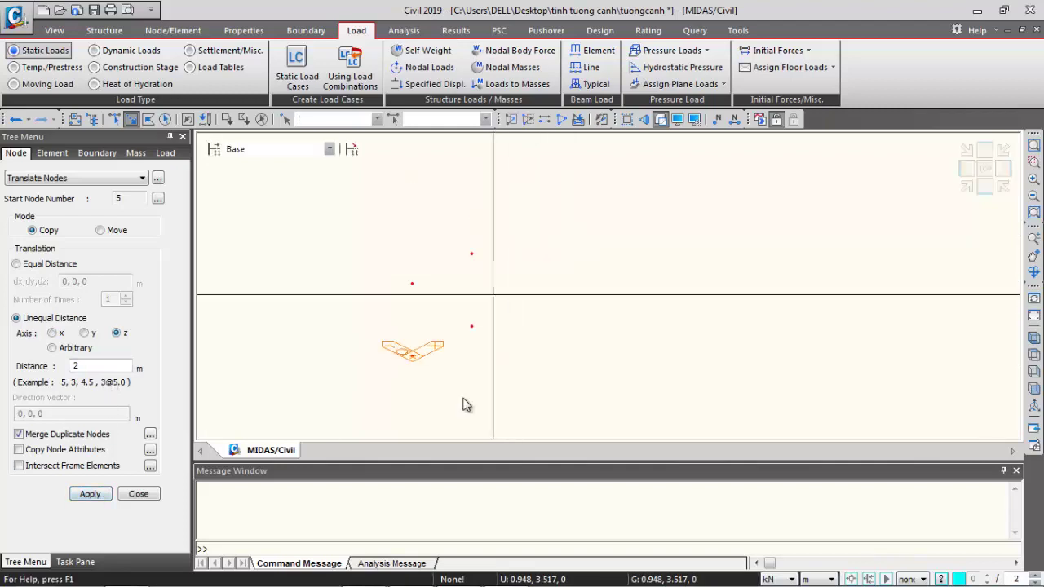
# Check the sloped part's height in the Excel sketch, then copy the node directly above the origin 3.5 m along z in MIDAS Civil
pyautogui.click(379, 576)
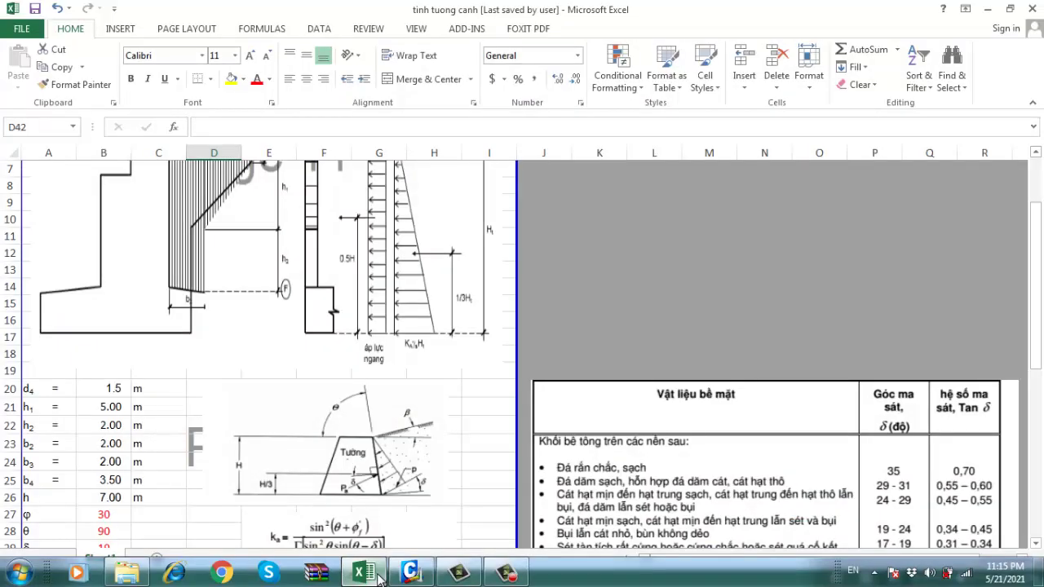
pyautogui.scroll(2, 247, 317)
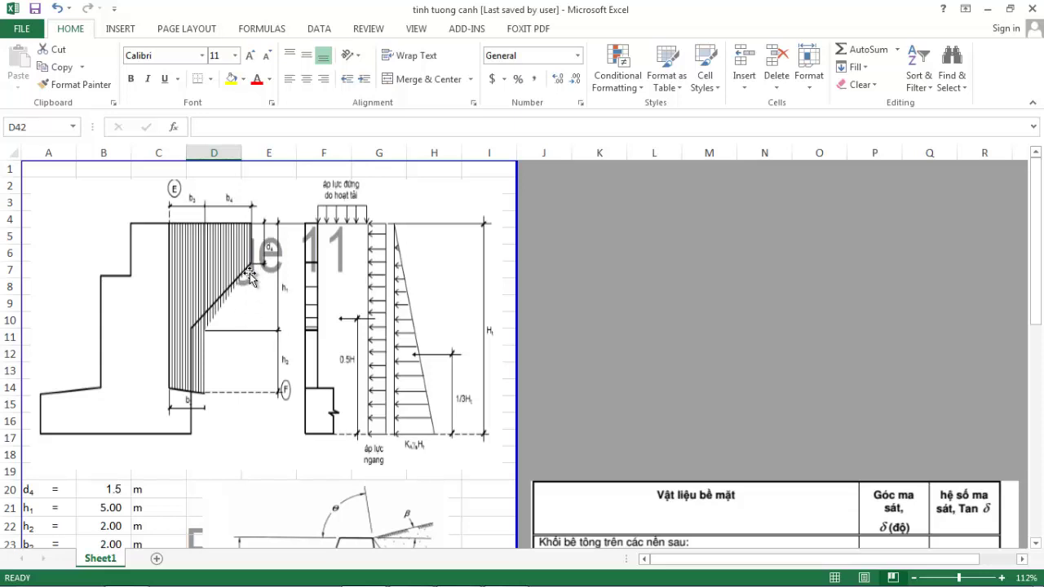
pyautogui.scroll(-1, 241, 376)
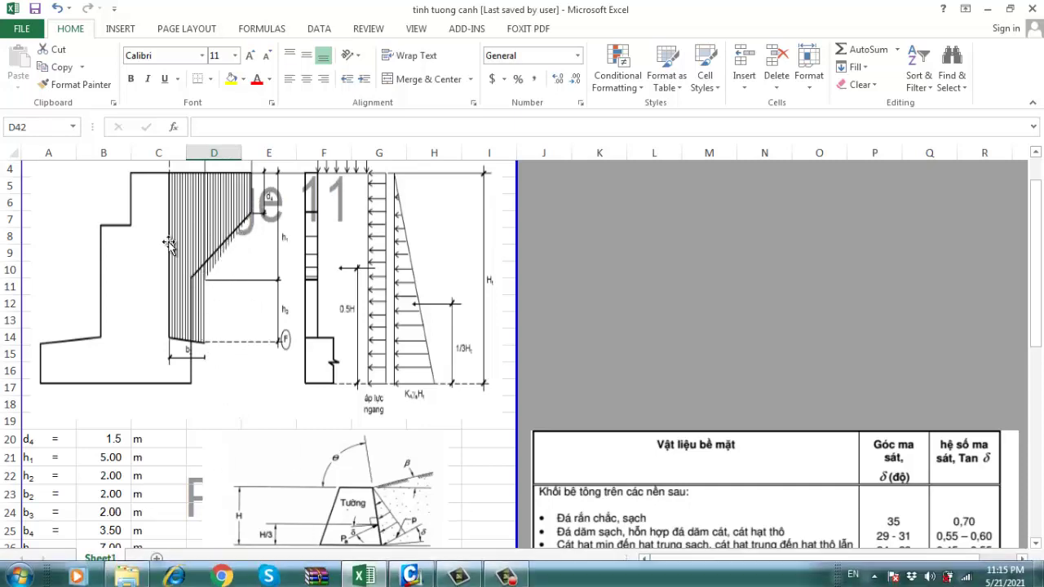
pyautogui.click(339, 517)
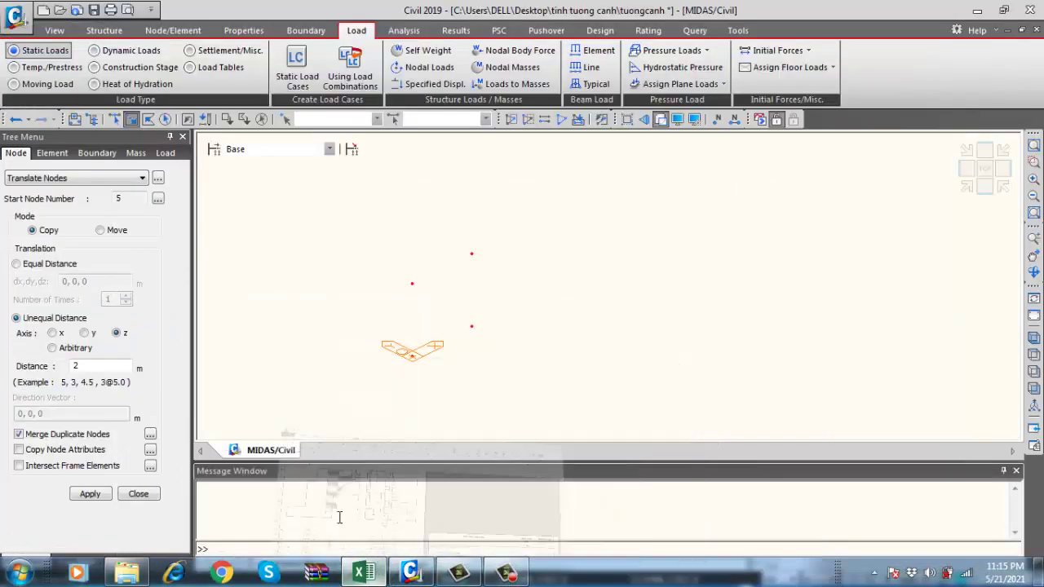
pyautogui.click(441, 300)
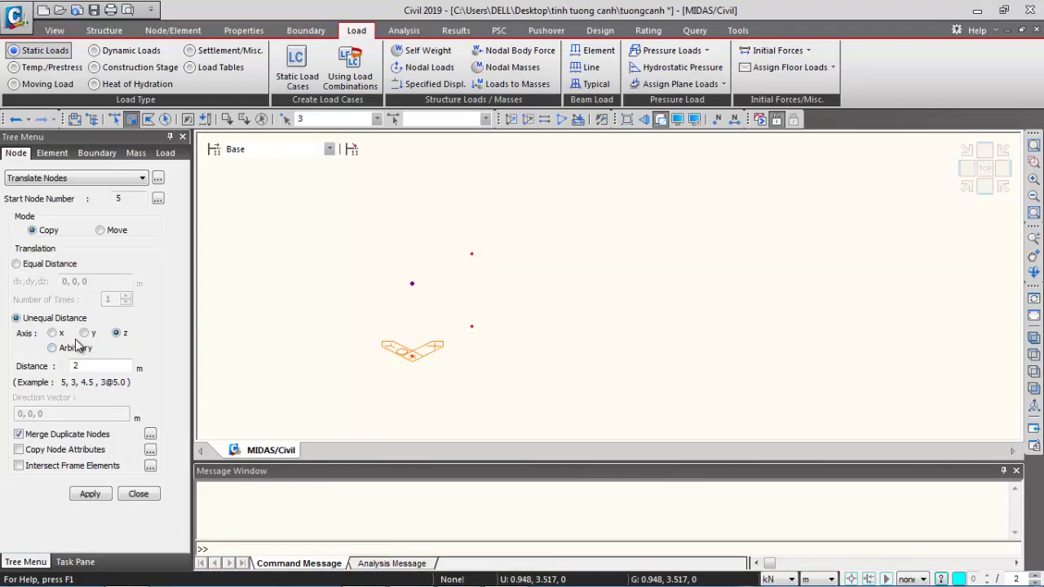
pyautogui.doubleClick(85, 366)
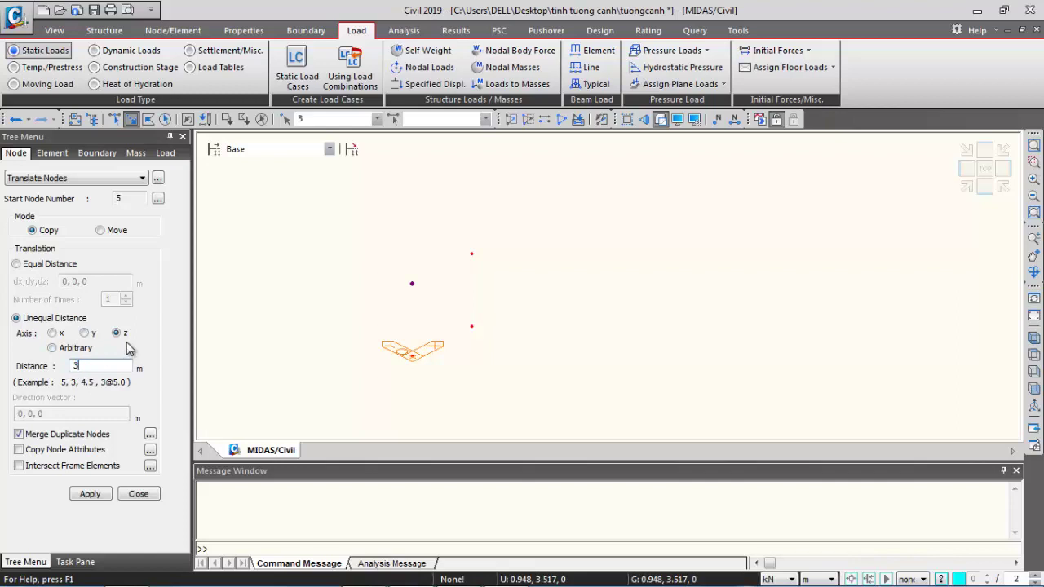
pyautogui.write('3.5')
pyautogui.click(89, 494)
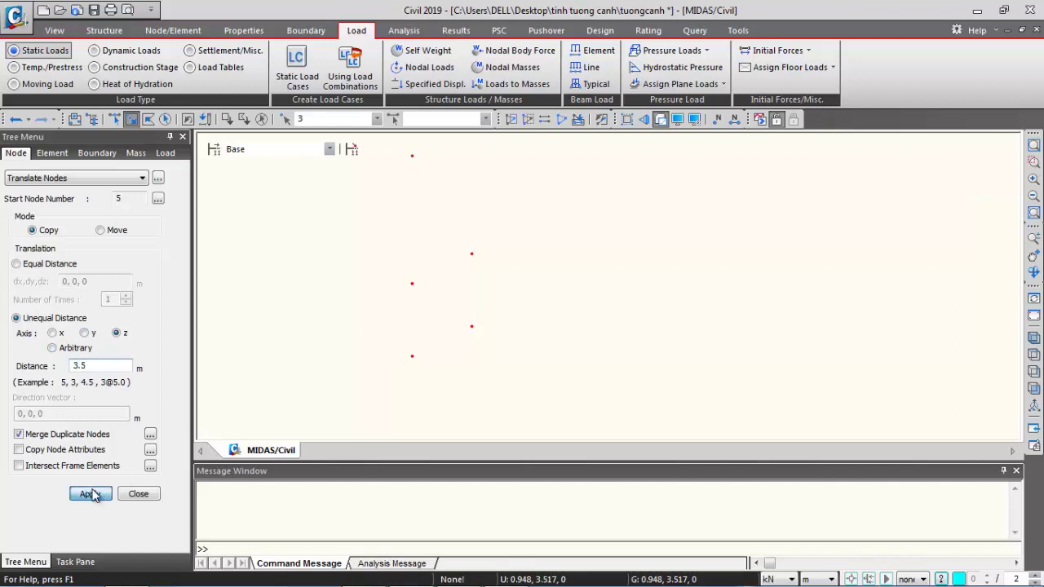
# Select the highest node above the origin, check widths b3 and b4 in Excel, and copy the node 5.5 m along the x axis
pyautogui.click(411, 155)
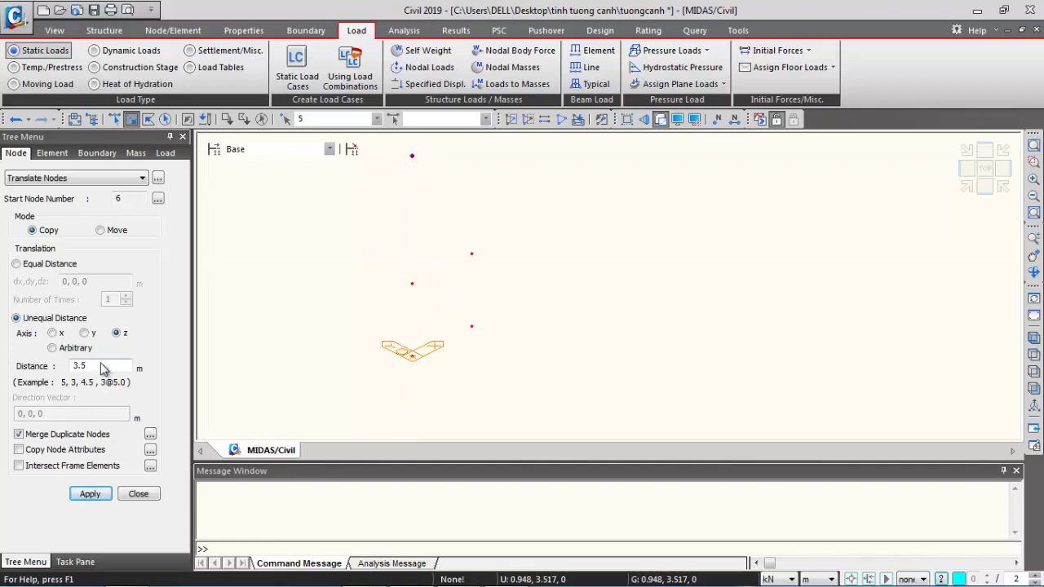
pyautogui.click(54, 333)
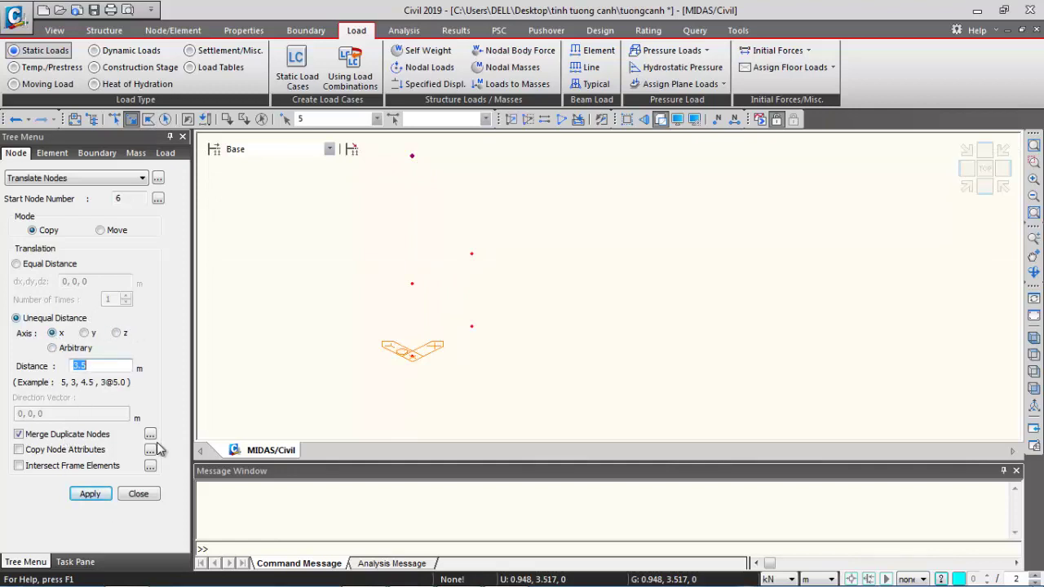
pyautogui.click(361, 573)
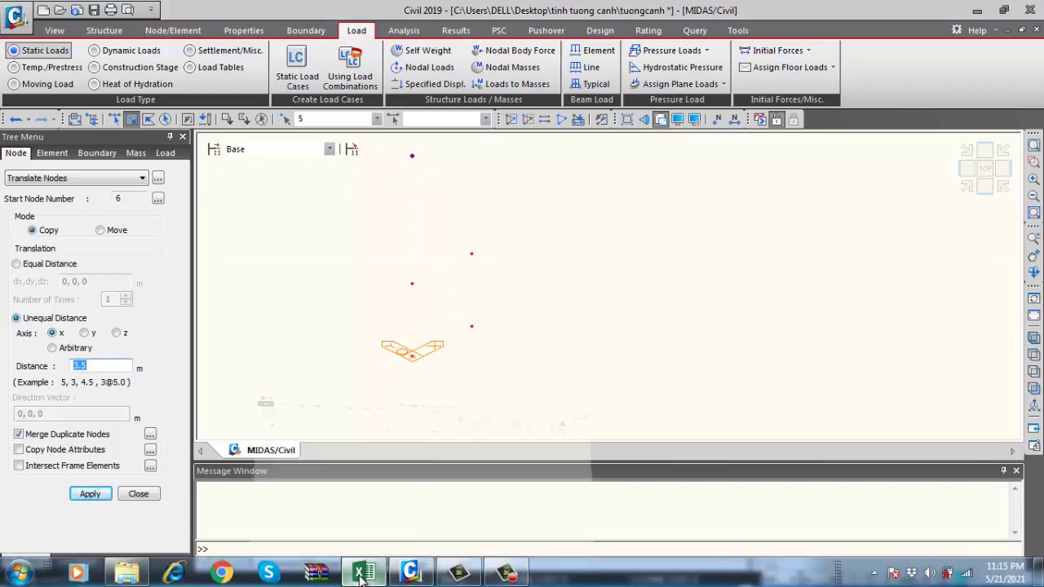
pyautogui.scroll(1, 199, 265)
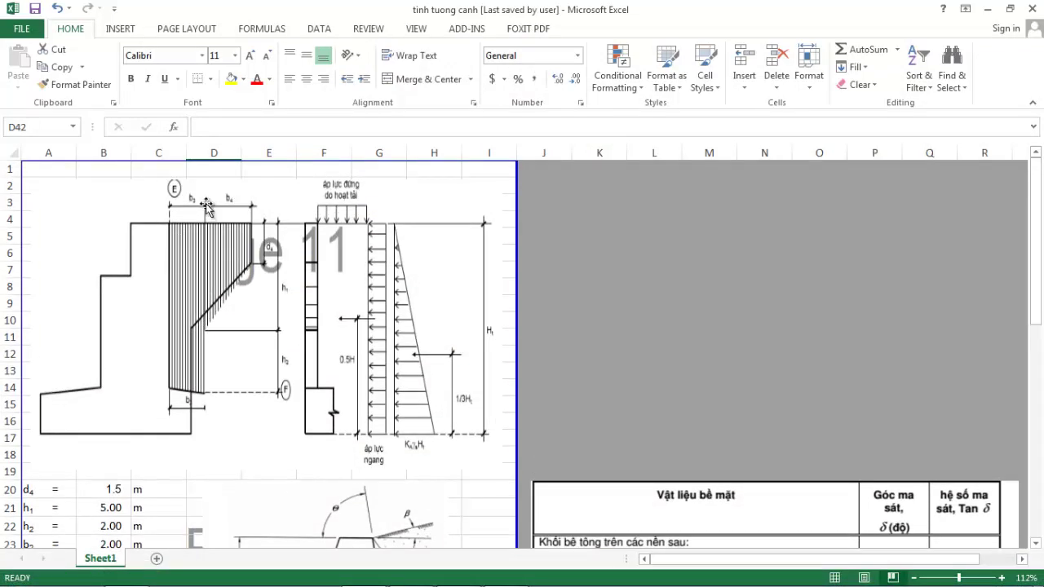
pyautogui.scroll(-2, 143, 464)
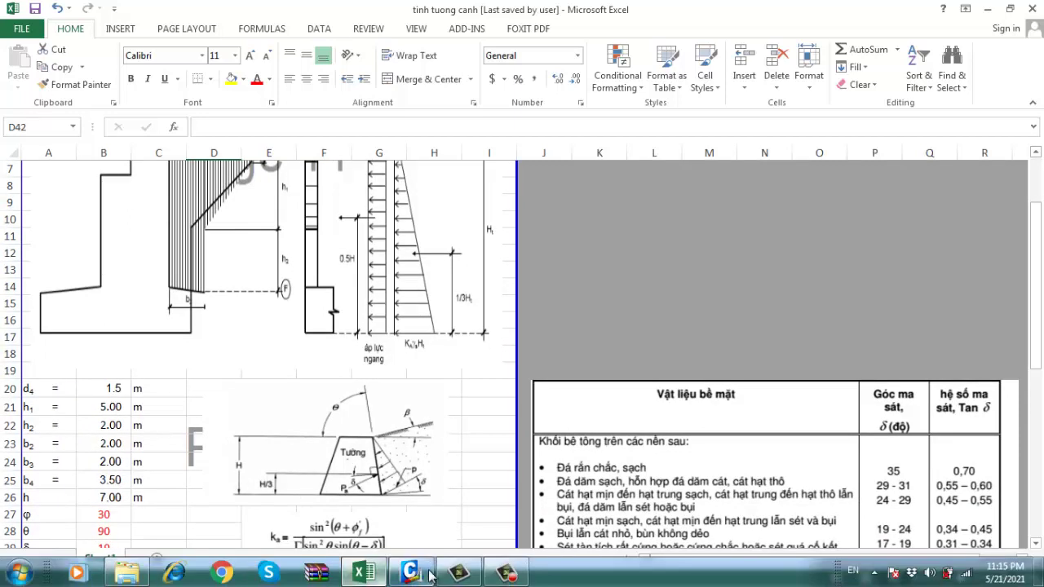
pyautogui.click(410, 579)
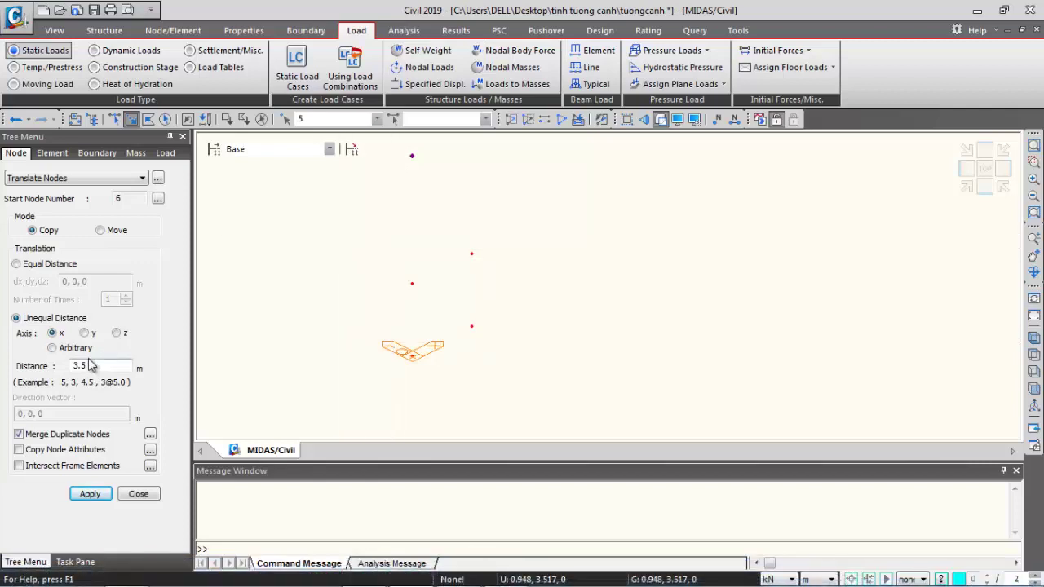
pyautogui.doubleClick(71, 367)
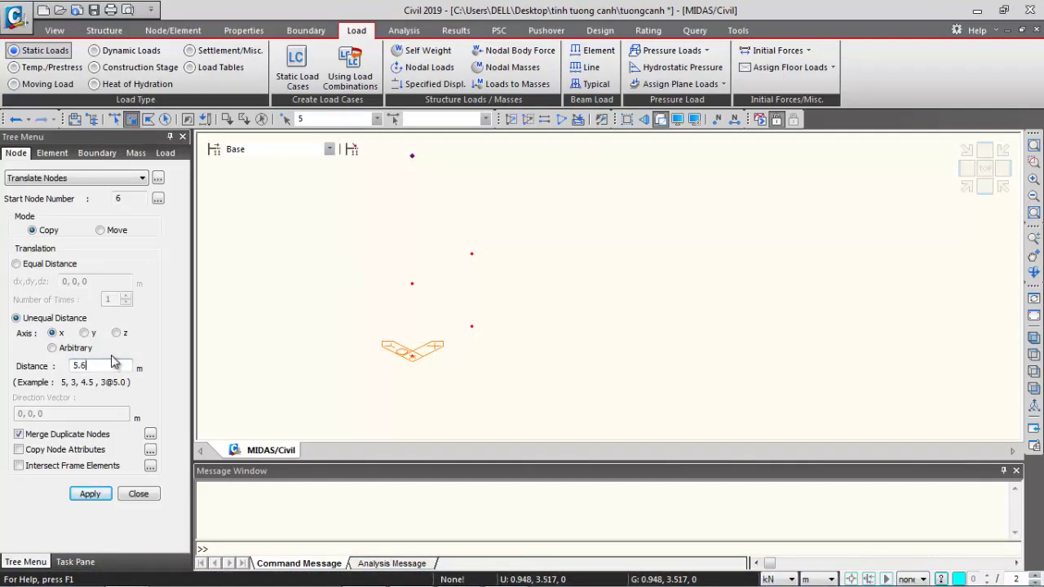
pyautogui.write('5.5')
pyautogui.click(91, 494)
pyautogui.moveTo(564, 295); pyautogui.dragTo(567, 341, button='middle')
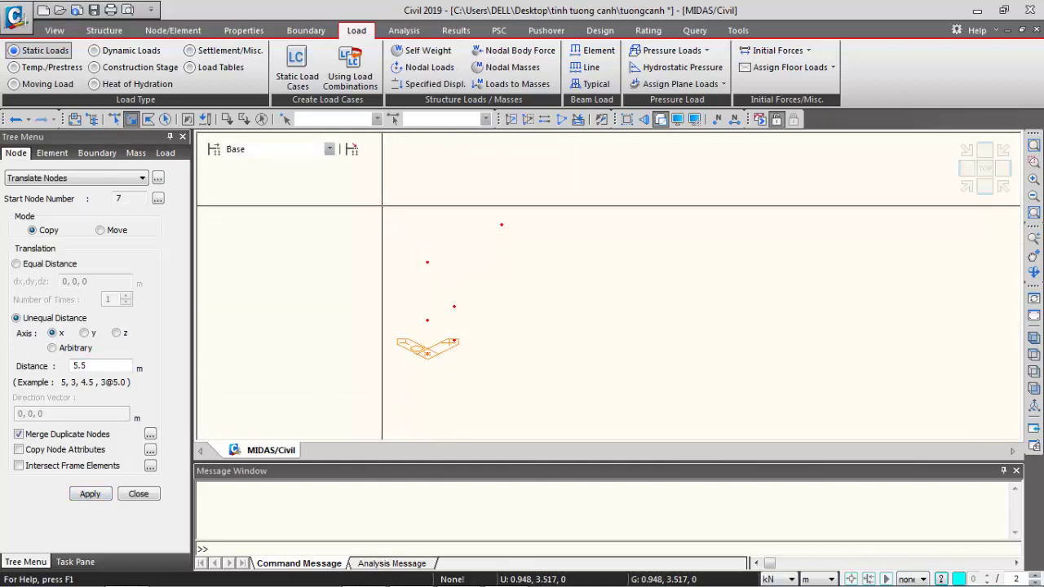
# Select the two uppermost nodes, check d4 in the Excel sheet, and copy them 1.5 m along the z axis
pyautogui.moveTo(384, 205); pyautogui.dragTo(610, 274)
pyautogui.click(365, 574)
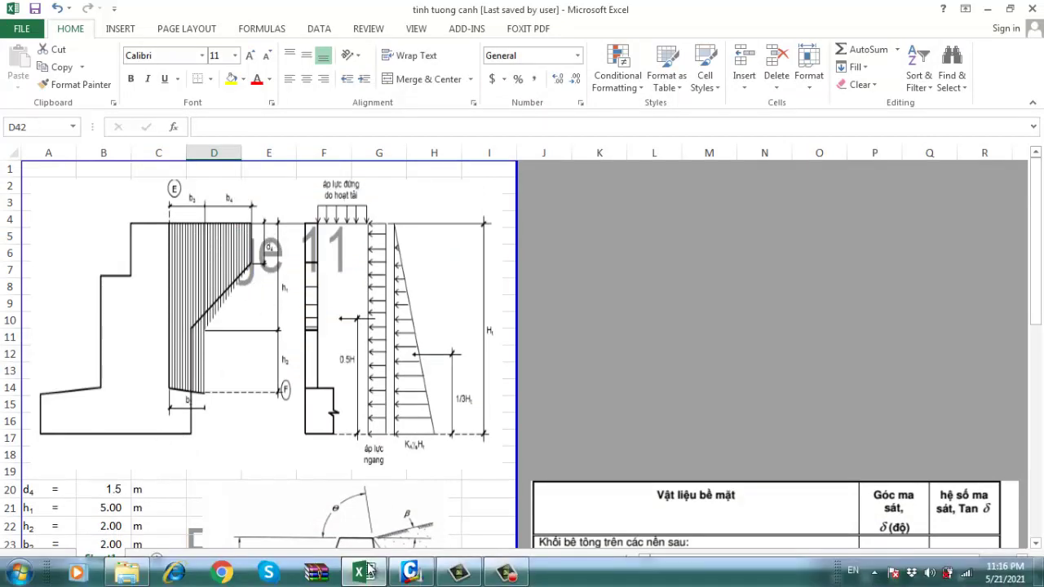
pyautogui.click(407, 573)
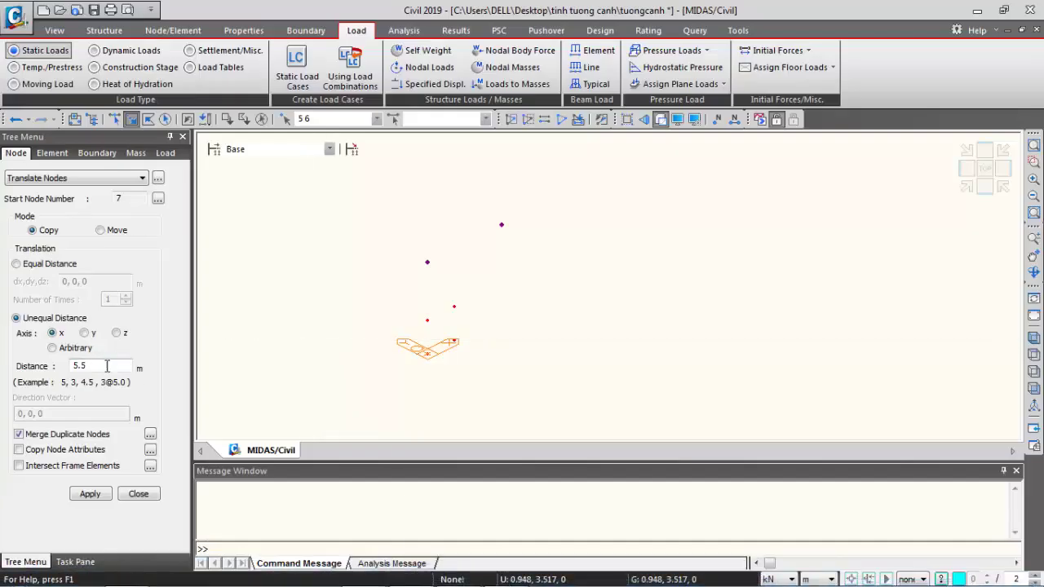
pyautogui.moveTo(102, 368); pyautogui.dragTo(57, 368)
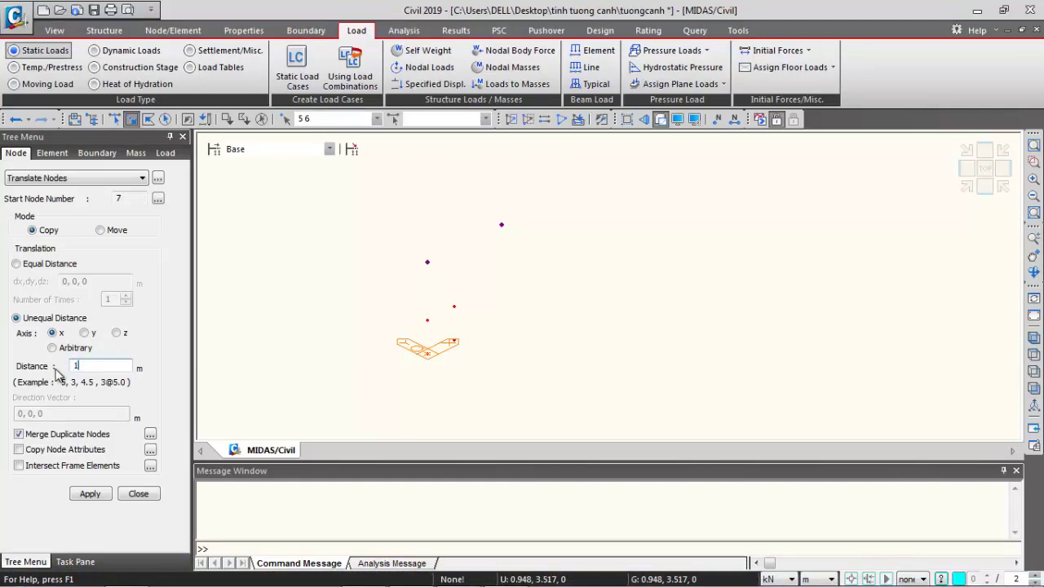
pyautogui.write('1.5')
pyautogui.click(118, 334)
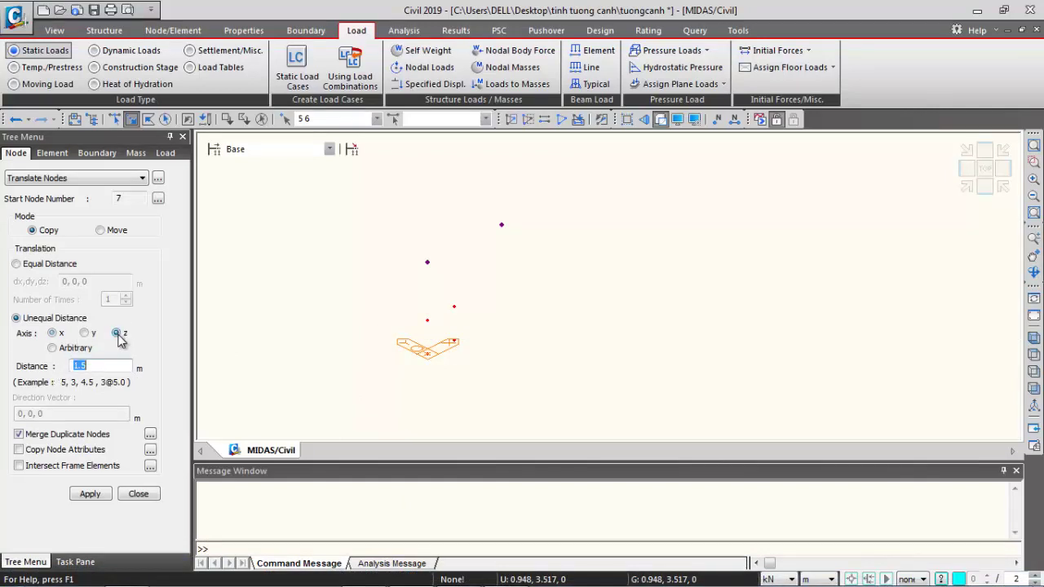
pyautogui.click(91, 494)
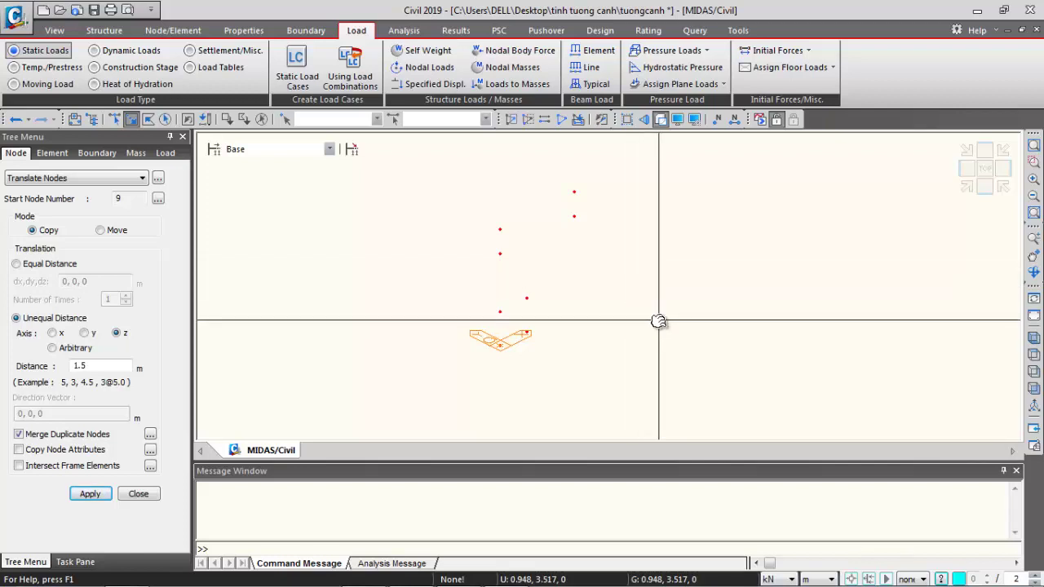
pyautogui.moveTo(657, 321); pyautogui.dragTo(606, 329, button='middle')
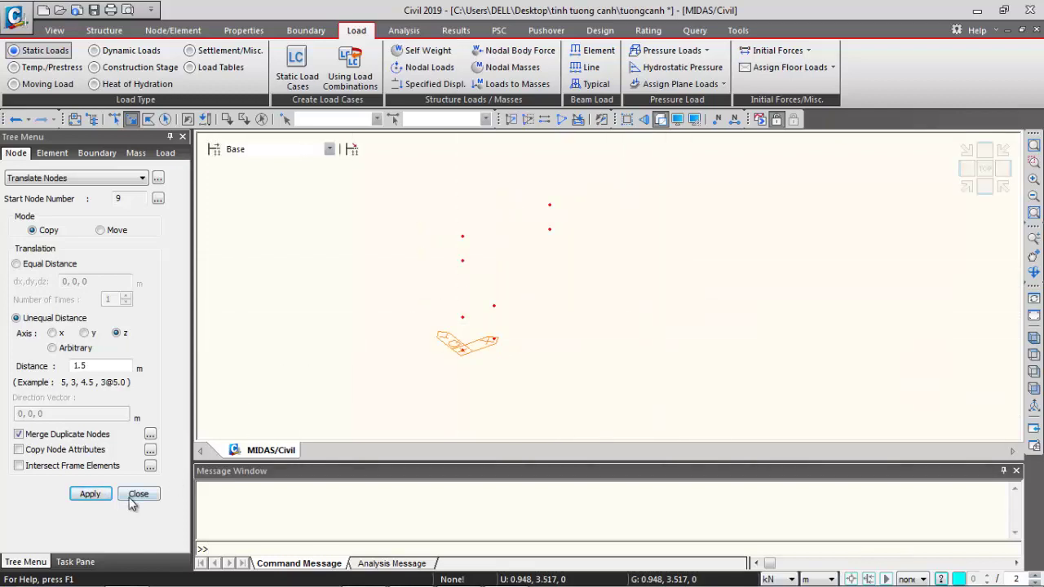
# Close Translate Nodes and set up Create Elements for four-node thick plates with material C30 and thickness 0.5000
pyautogui.click(135, 495)
pyautogui.rightClick(308, 231)
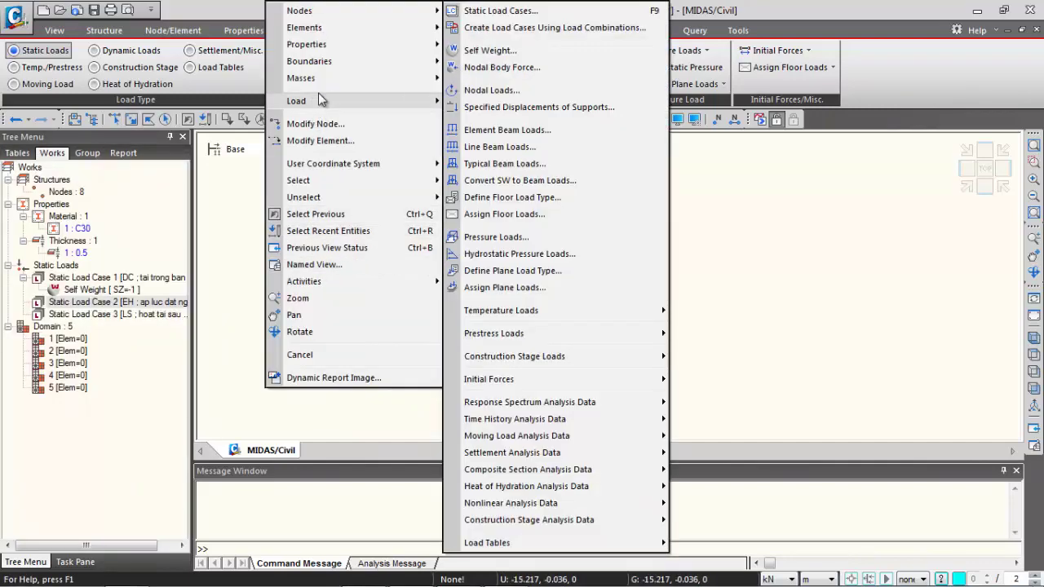
pyautogui.moveTo(310, 31)
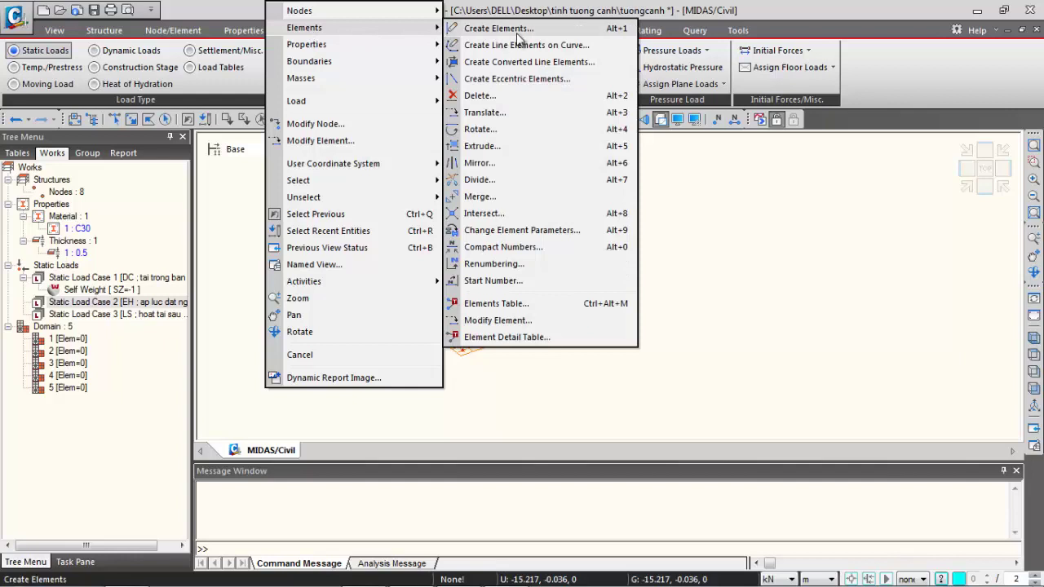
pyautogui.click(143, 240)
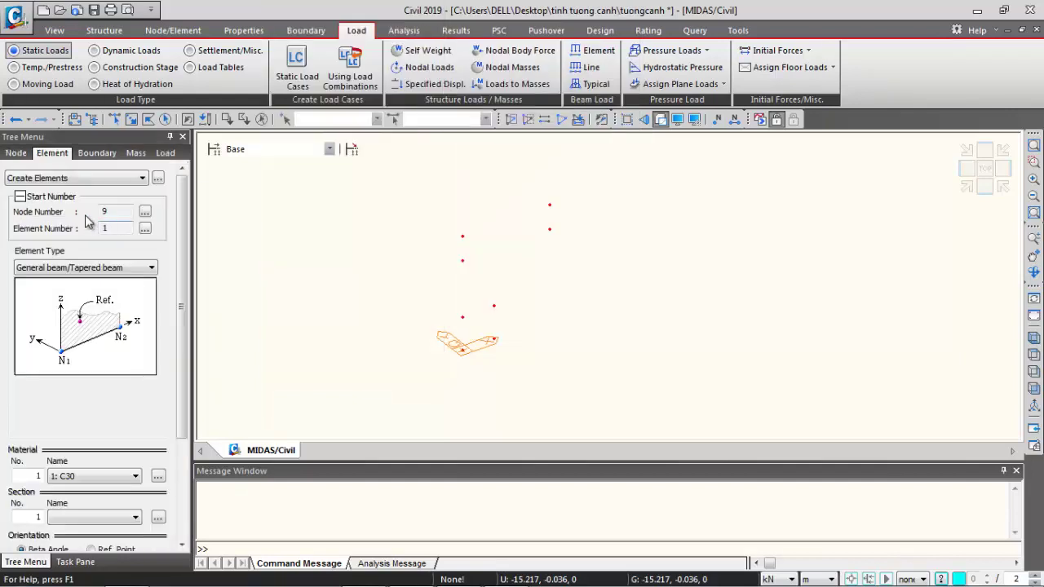
pyautogui.click(149, 268)
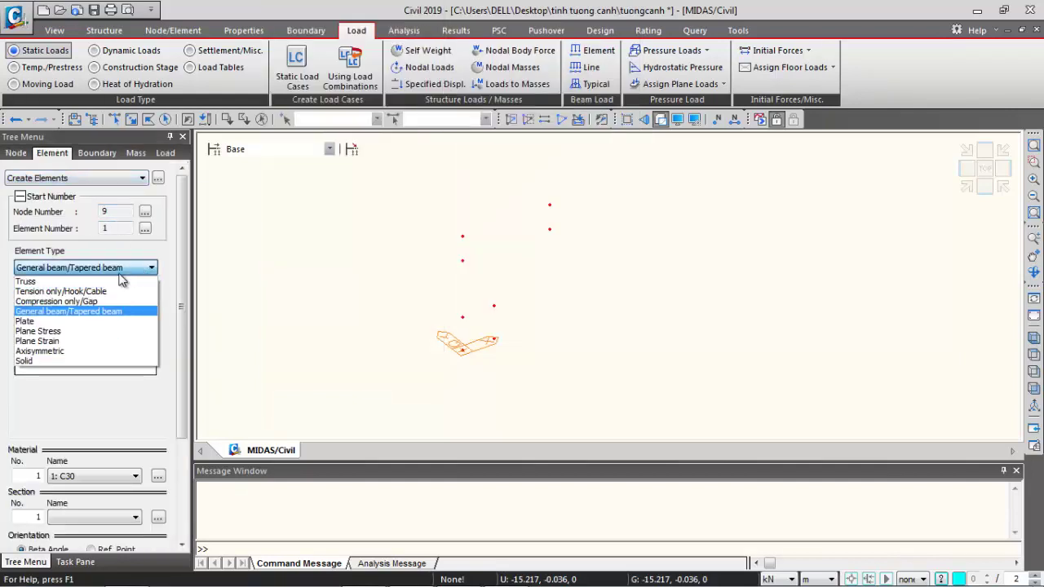
pyautogui.click(63, 322)
pyautogui.scroll(-3, 104, 376)
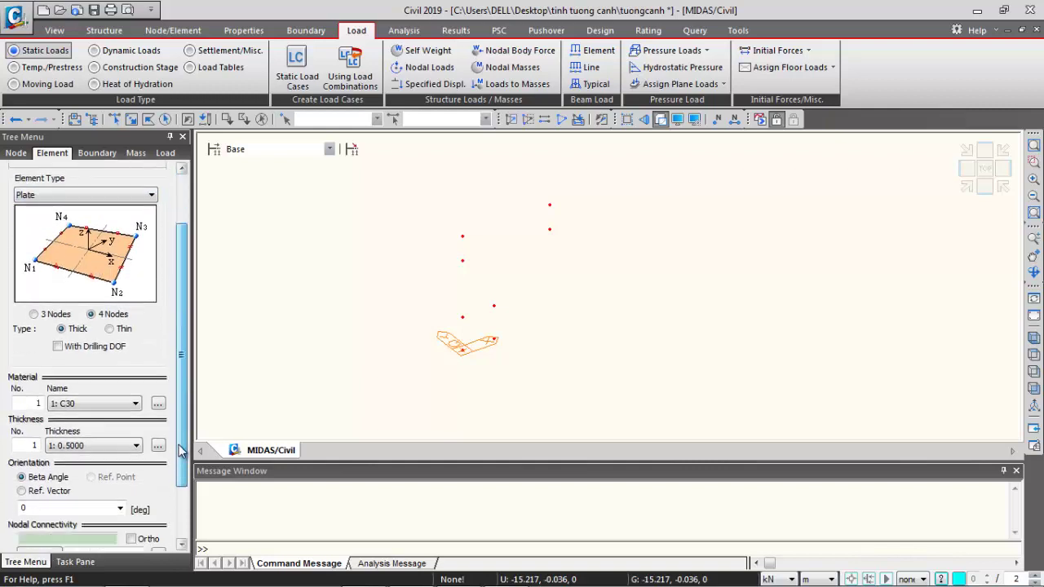
pyautogui.click(104, 356)
pyautogui.click(104, 368)
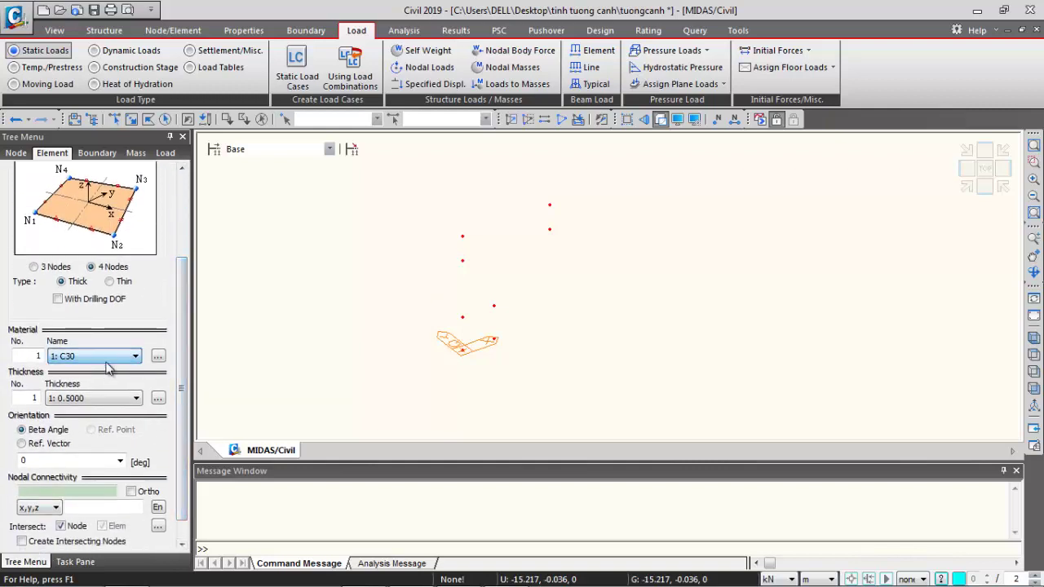
pyautogui.click(104, 398)
pyautogui.click(104, 413)
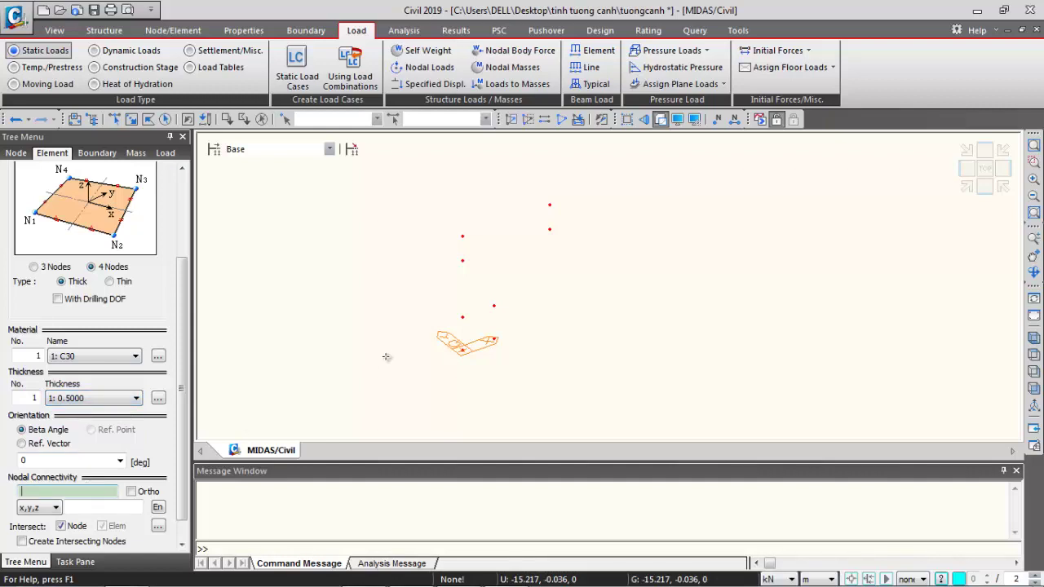
# Create the wall's lowest plate element through nodes 1, 2, 4 and 3
pyautogui.click(463, 350)
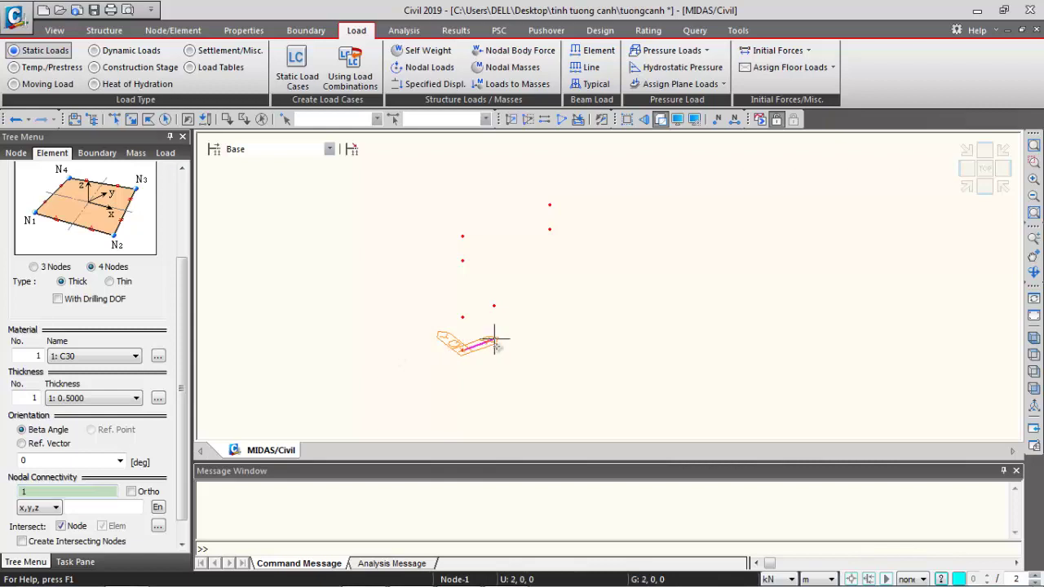
pyautogui.click(494, 338)
pyautogui.click(494, 305)
pyautogui.click(462, 317)
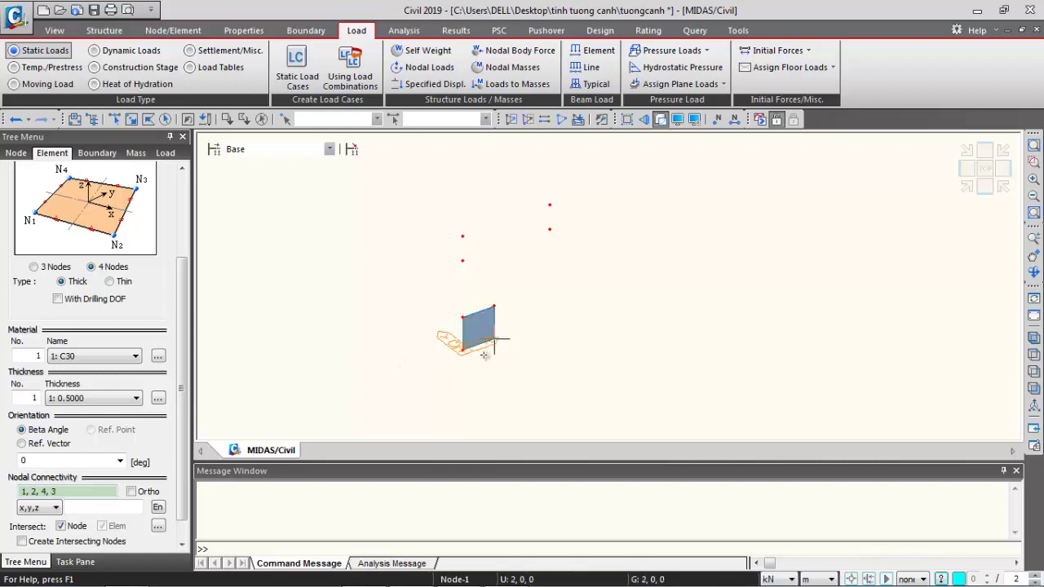
# Display the element Local Axis to check the lowest plate's orientation, and turn that display off again
pyautogui.hotkey('ctrl', 'e')
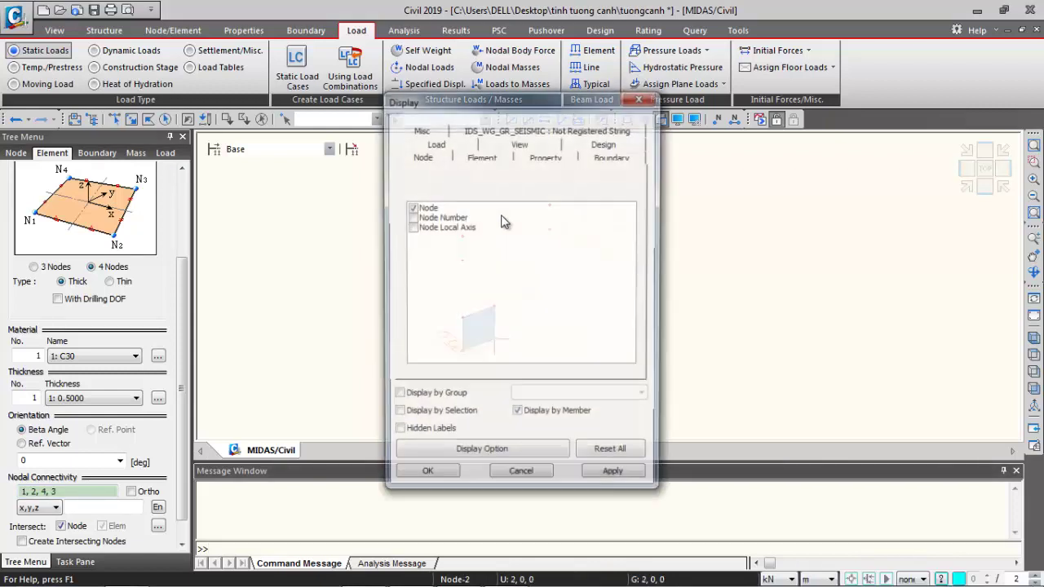
pyautogui.click(481, 156)
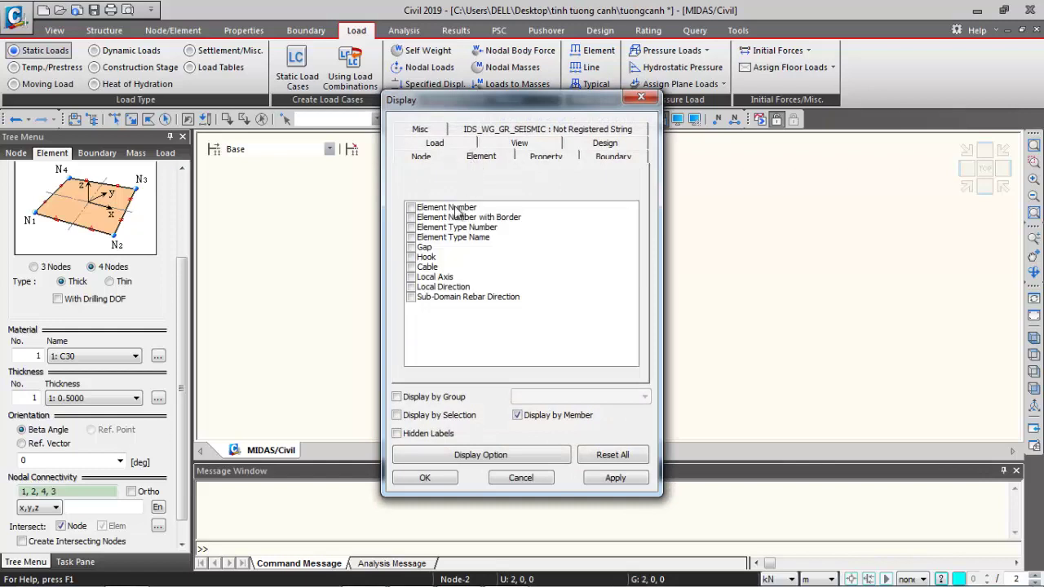
pyautogui.click(410, 277)
pyautogui.click(418, 480)
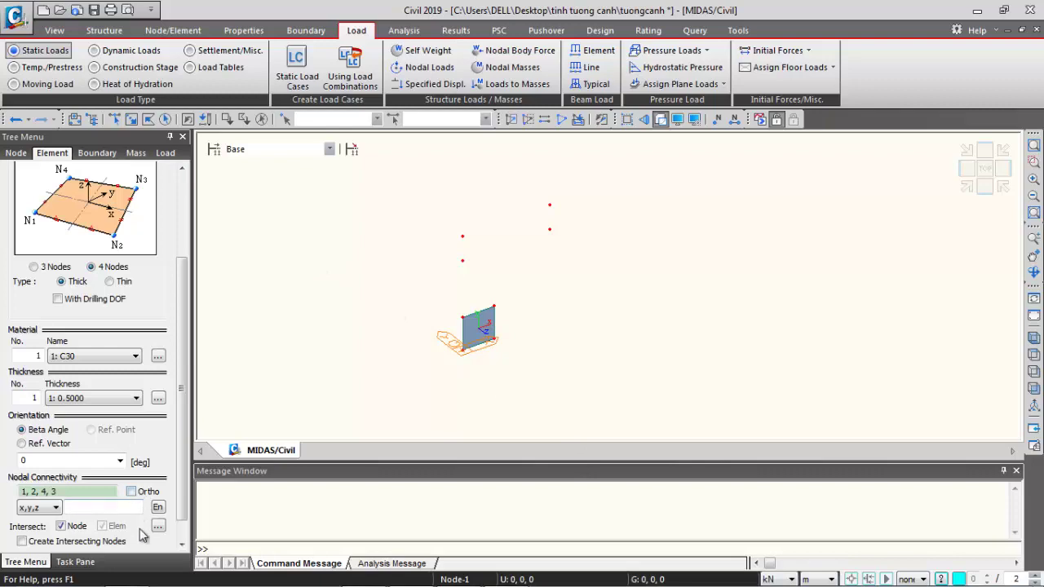
pyautogui.hotkey('ctrl', 'e')
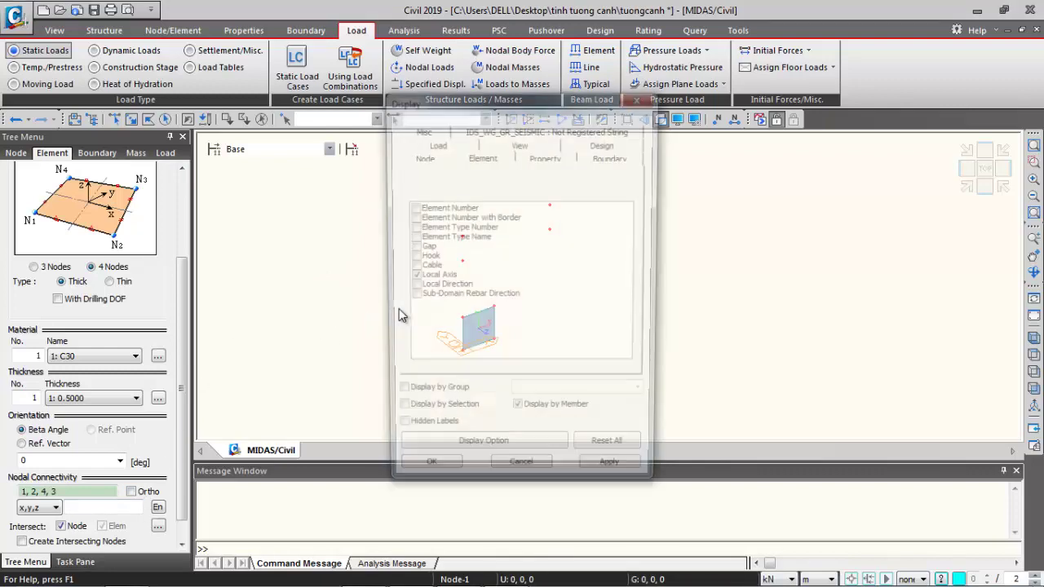
pyautogui.click(413, 277)
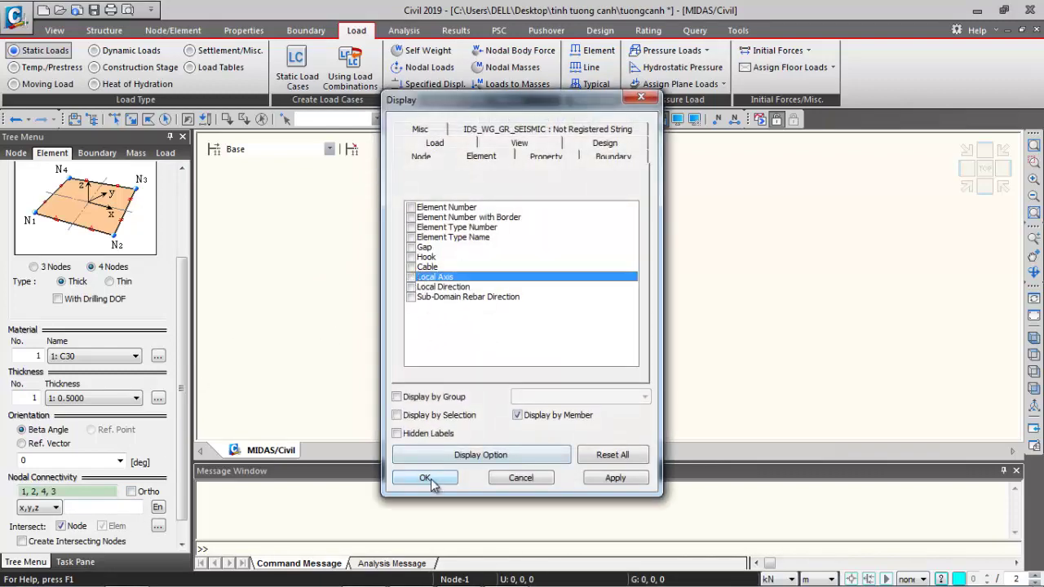
pyautogui.click(425, 478)
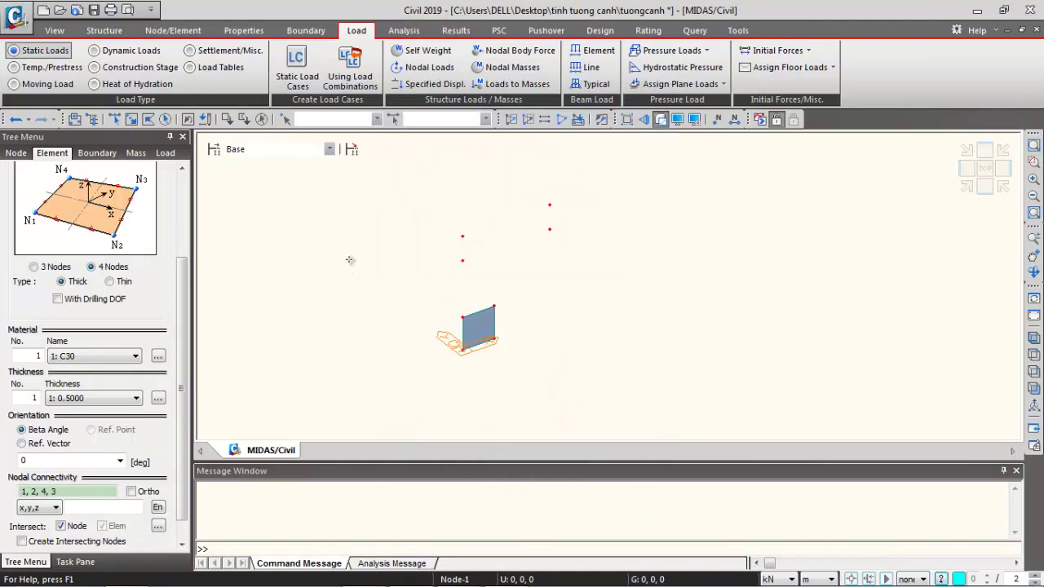
# Create the sloped middle plate element through nodes 3, 4, 6 and 5
pyautogui.click(84, 489)
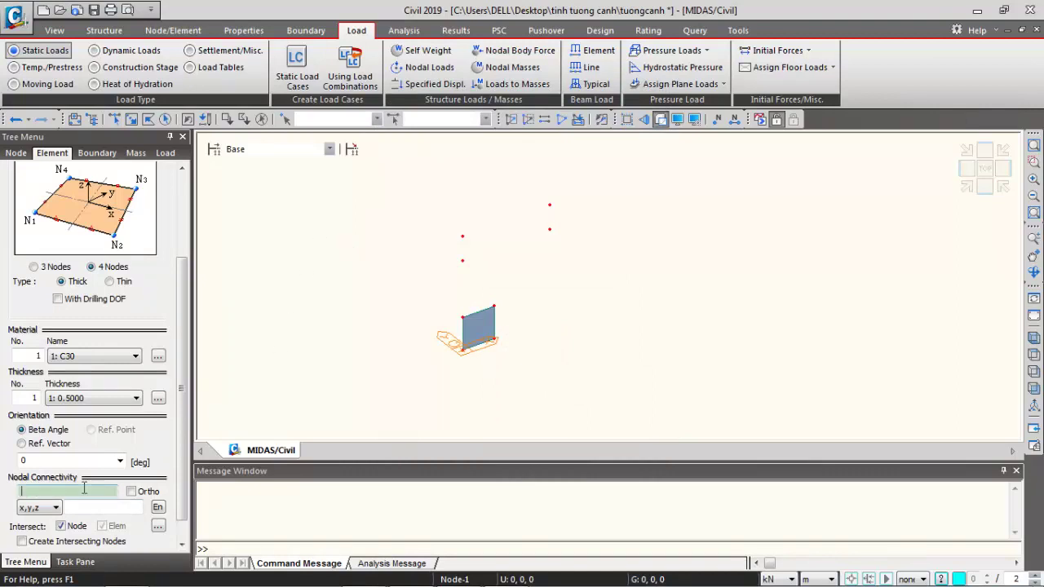
pyautogui.click(462, 317)
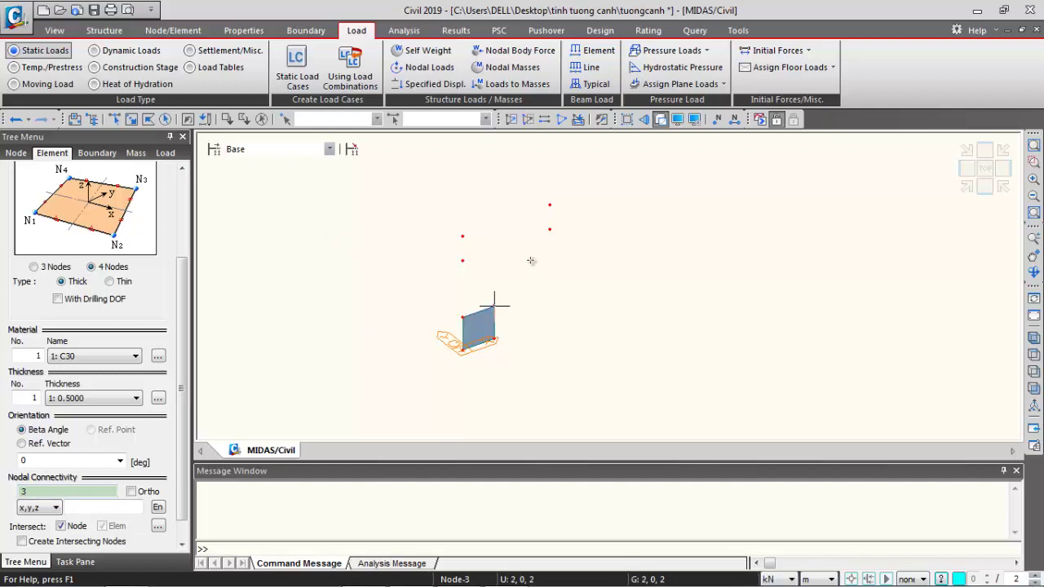
pyautogui.click(493, 306)
pyautogui.click(549, 229)
pyautogui.click(463, 260)
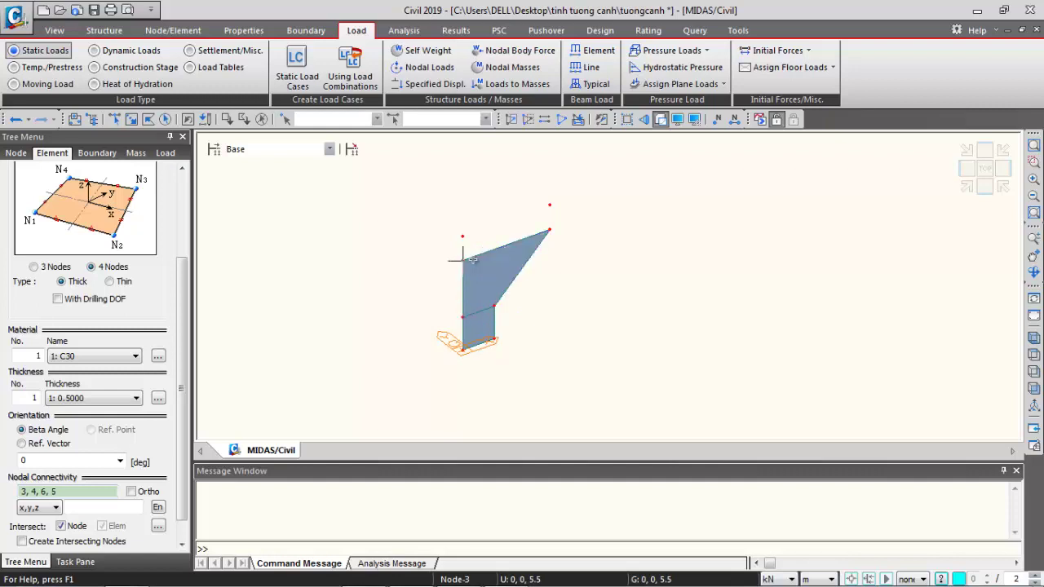
# Create the uppermost plate element through nodes 5, 6, 8 and 7
pyautogui.click(550, 230)
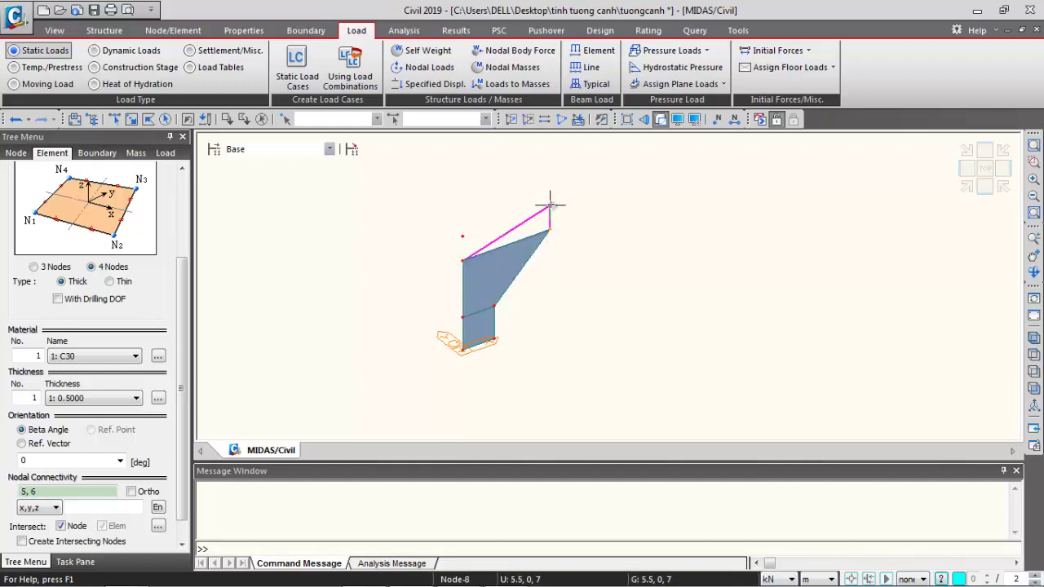
pyautogui.click(550, 205)
pyautogui.click(462, 237)
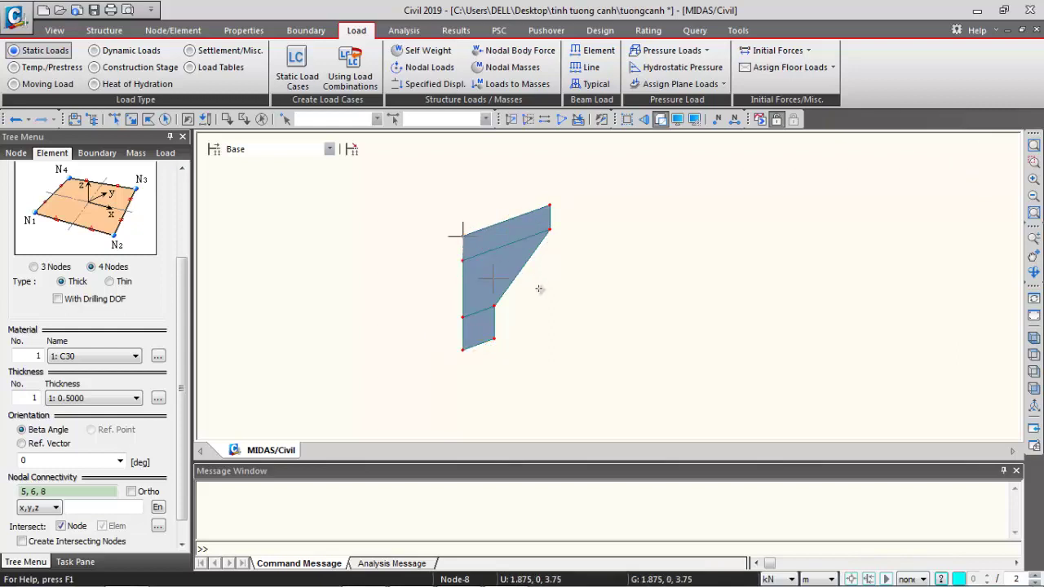
pyautogui.scroll(3, 668, 275)
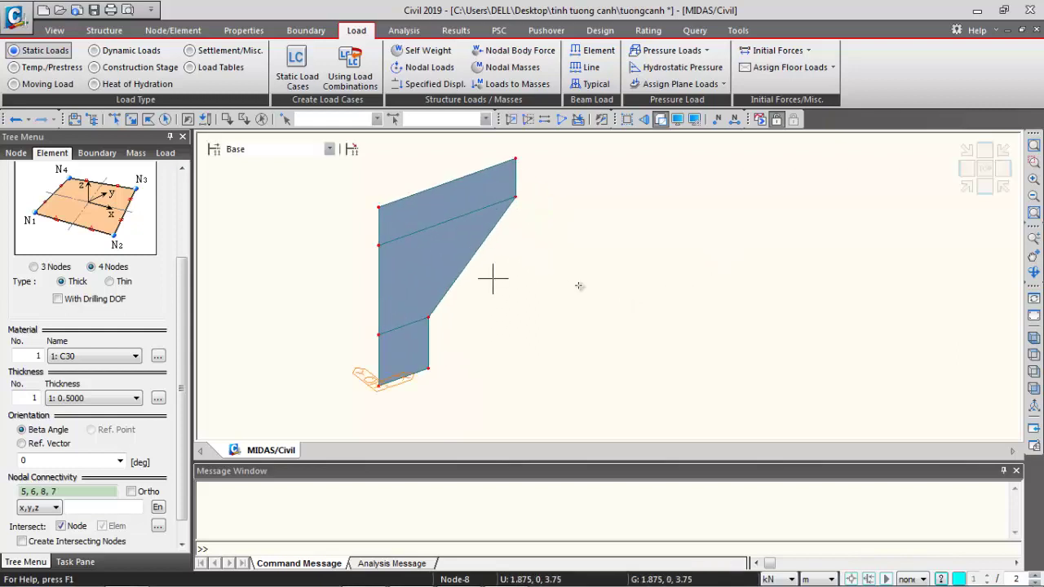
# Check the local axis directions of all three plates by briefly displaying Local Axis, and hide them again
pyautogui.hotkey('ctrl', 'e')
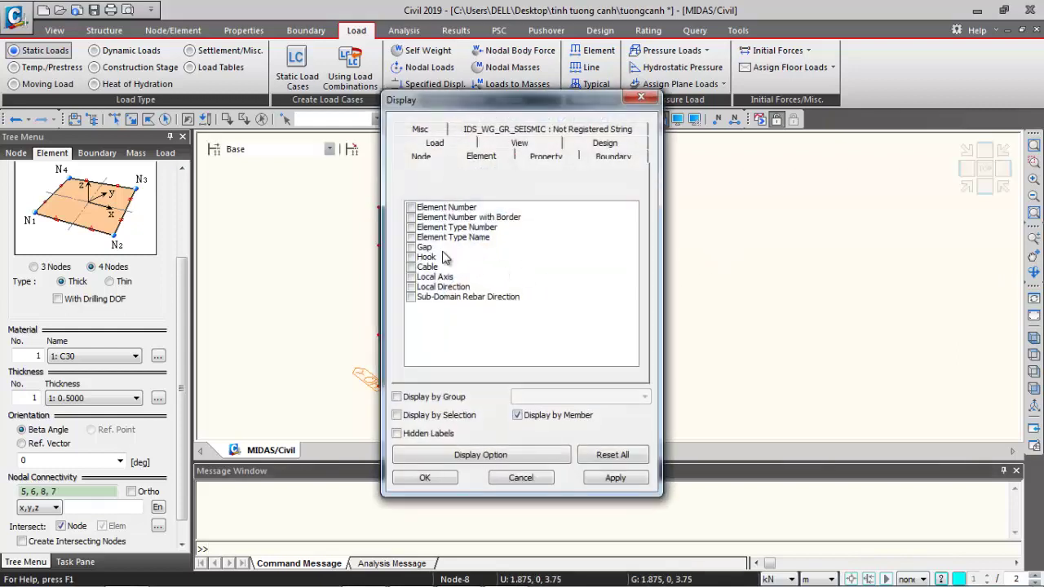
pyautogui.click(412, 277)
pyautogui.click(433, 478)
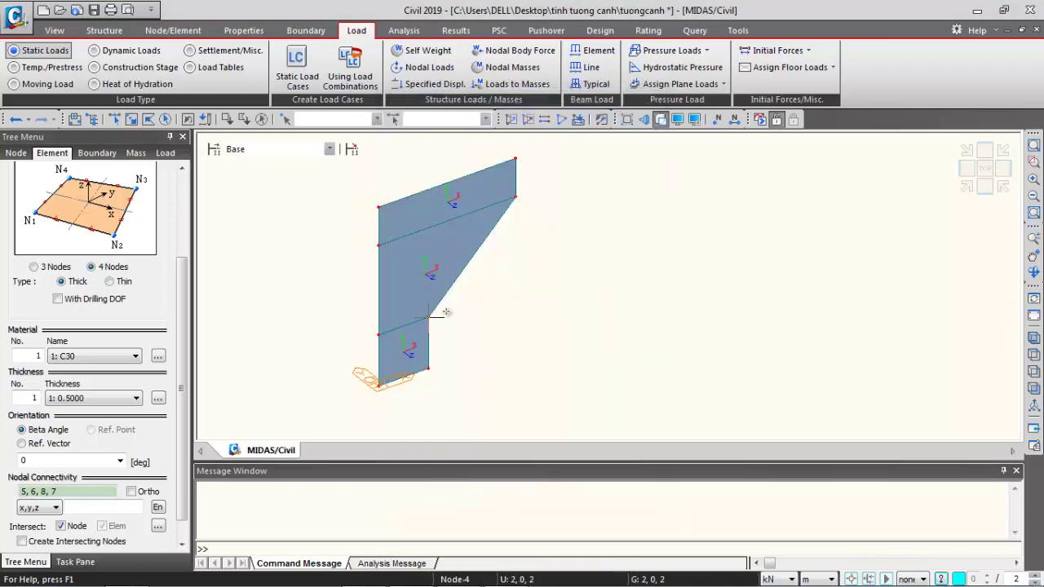
pyautogui.hotkey('ctrl', 'e')
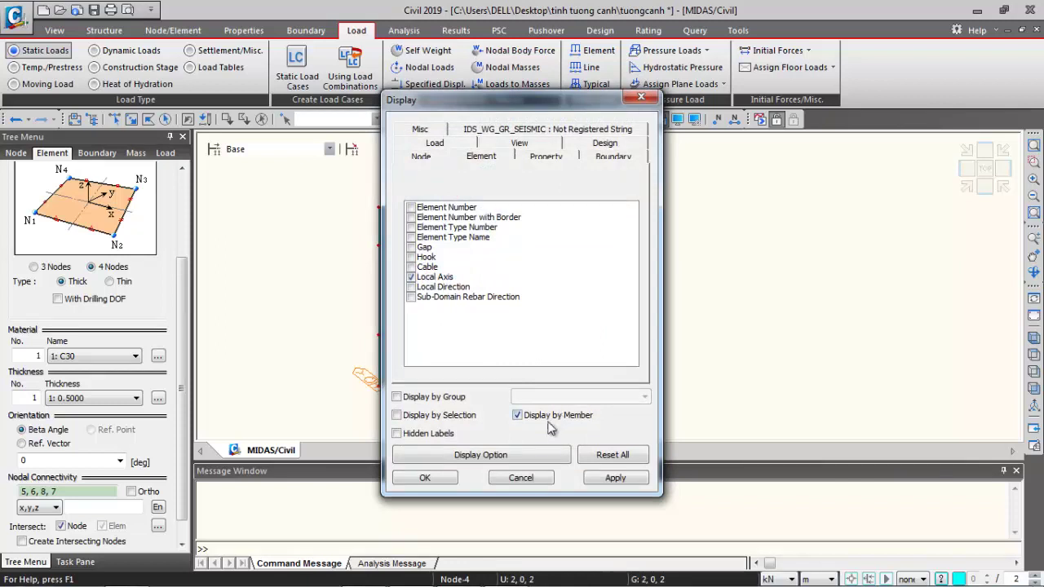
pyautogui.click(412, 277)
pyautogui.click(421, 479)
# Select all three wall plates and set up Hydrostatic Pressure Loads for them with load case EH
pyautogui.keyDown('ctrl'); pyautogui.moveTo(408, 326); pyautogui.dragTo(604, 365, button='middle'); pyautogui.keyUp('ctrl')
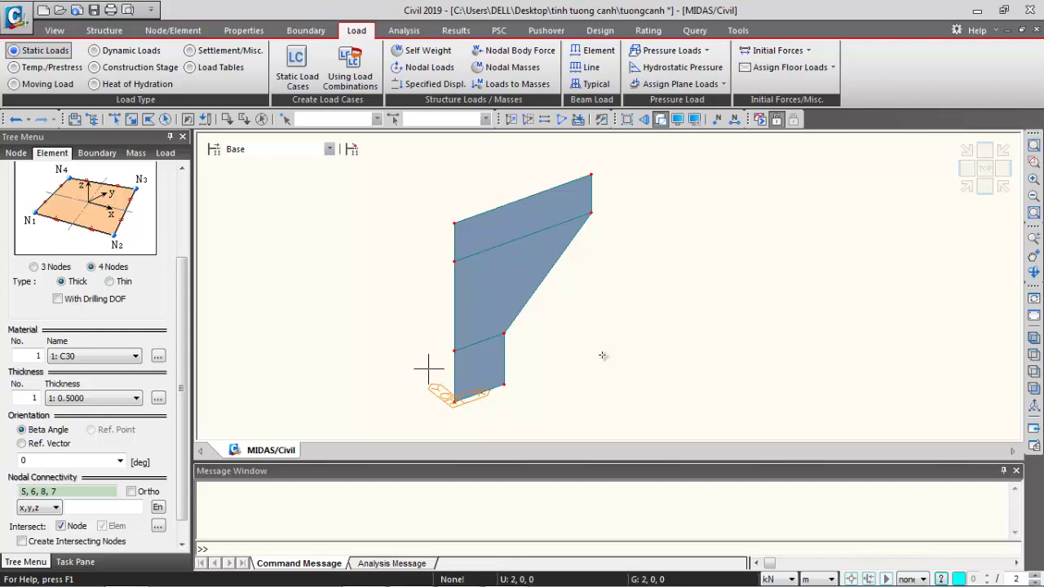
pyautogui.click(133, 120)
pyautogui.moveTo(368, 247); pyautogui.dragTo(506, 287, button='middle')
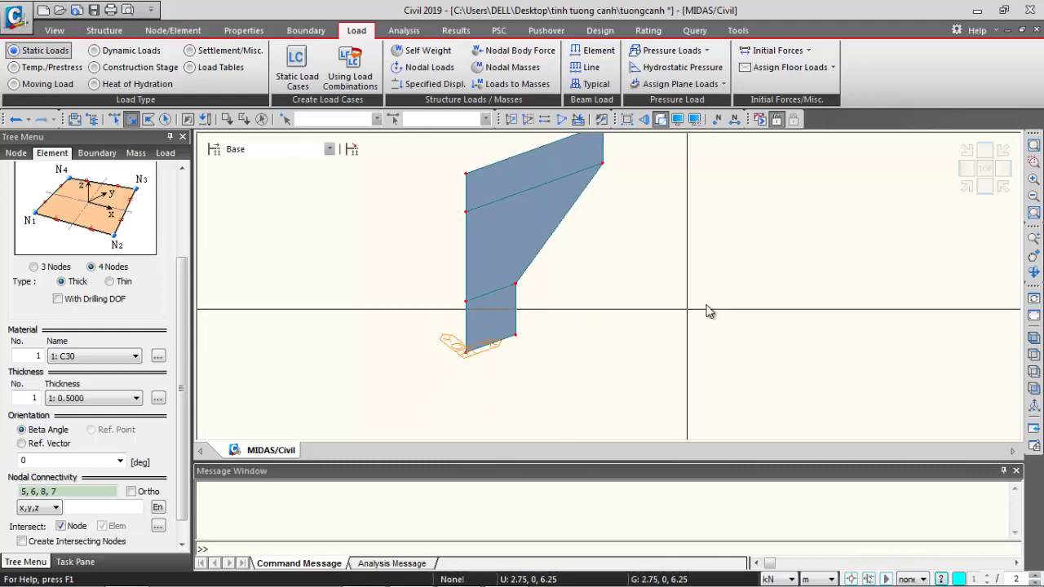
pyautogui.scroll(-2, 604, 383)
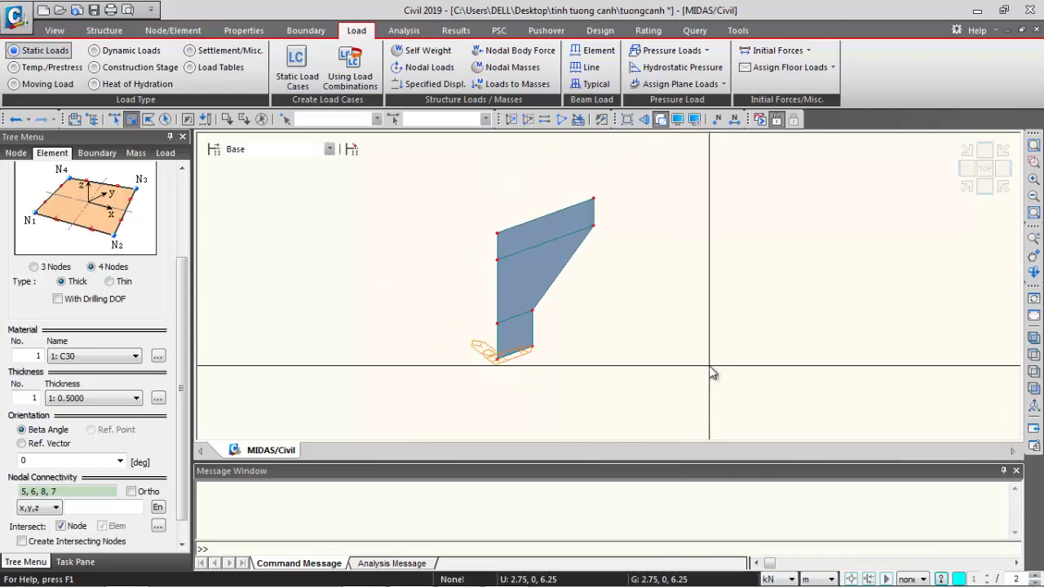
pyautogui.click(524, 245)
pyautogui.click(518, 297)
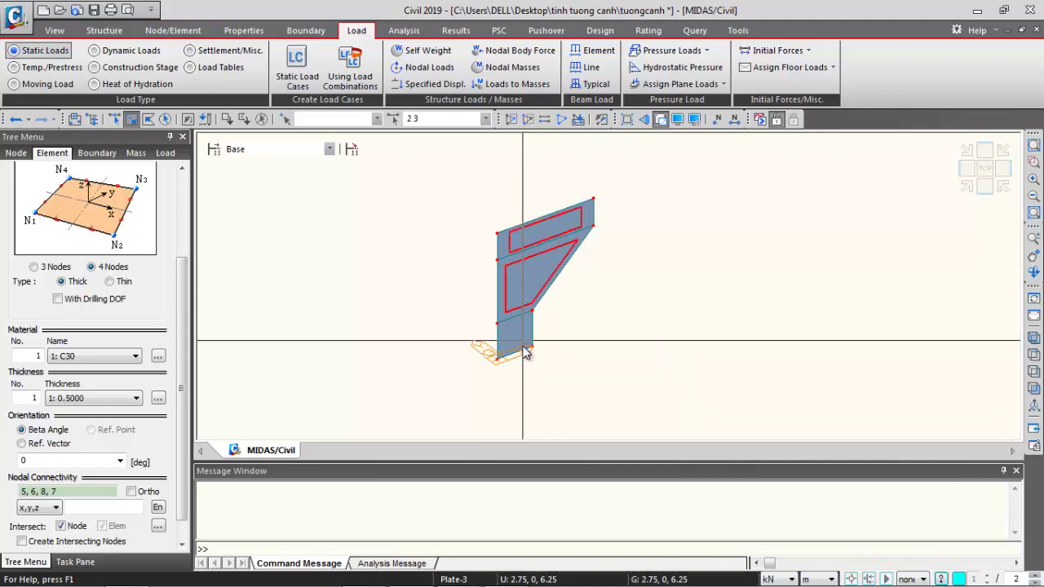
pyautogui.click(518, 339)
pyautogui.rightClick(289, 187)
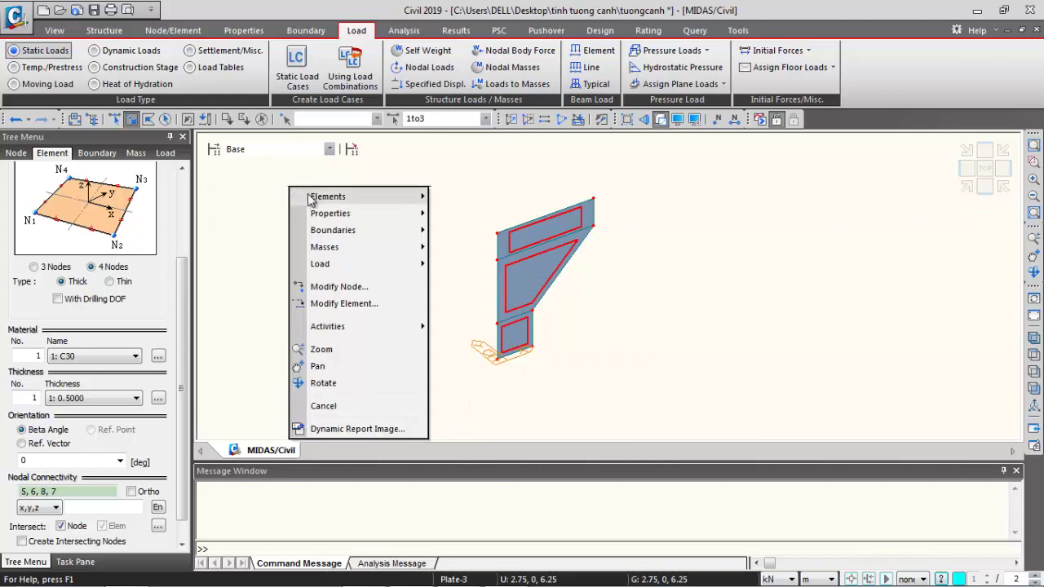
pyautogui.moveTo(356, 263)
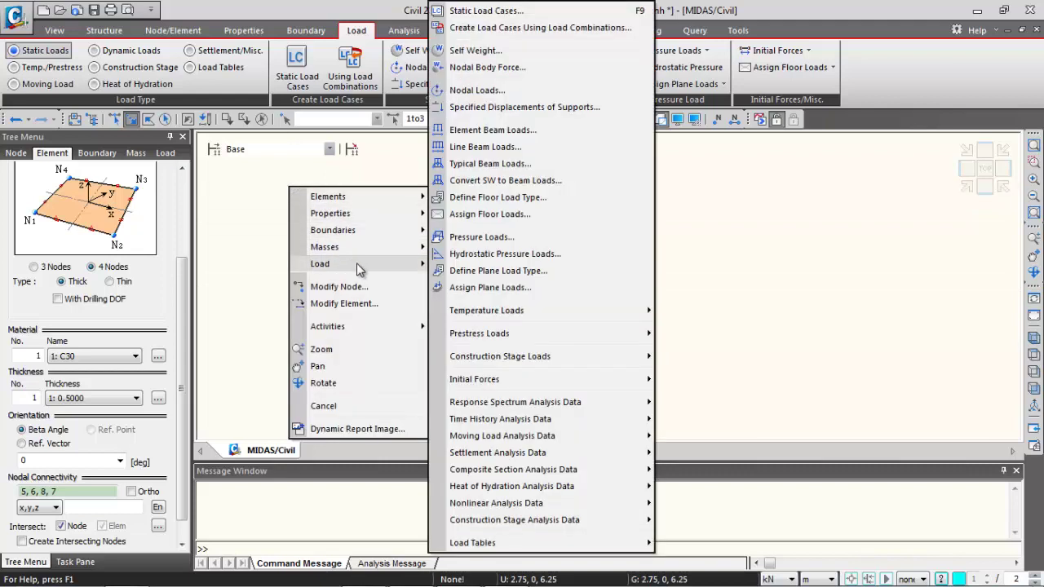
pyautogui.click(492, 257)
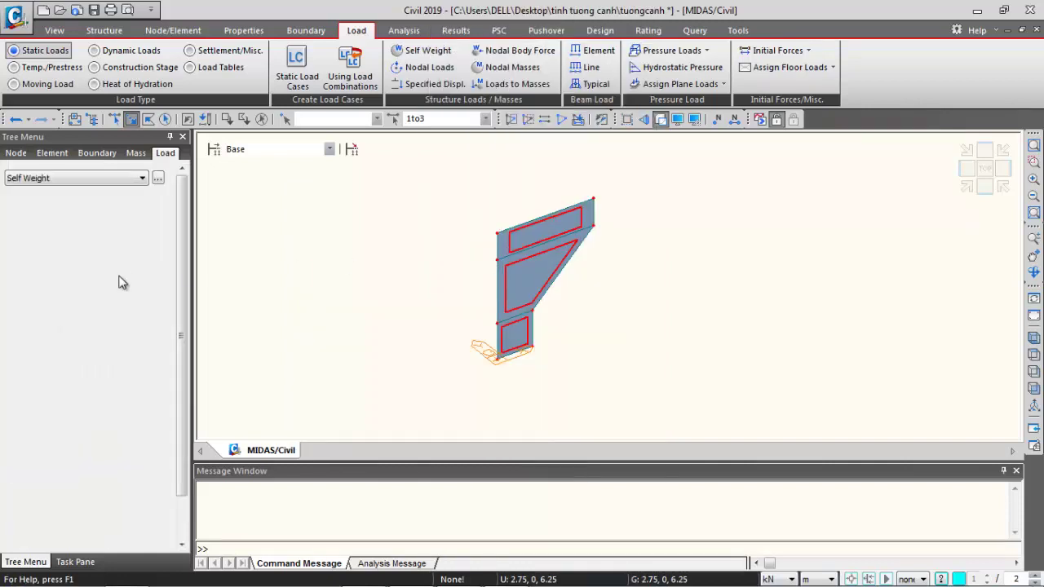
pyautogui.click(106, 213)
pyautogui.click(73, 238)
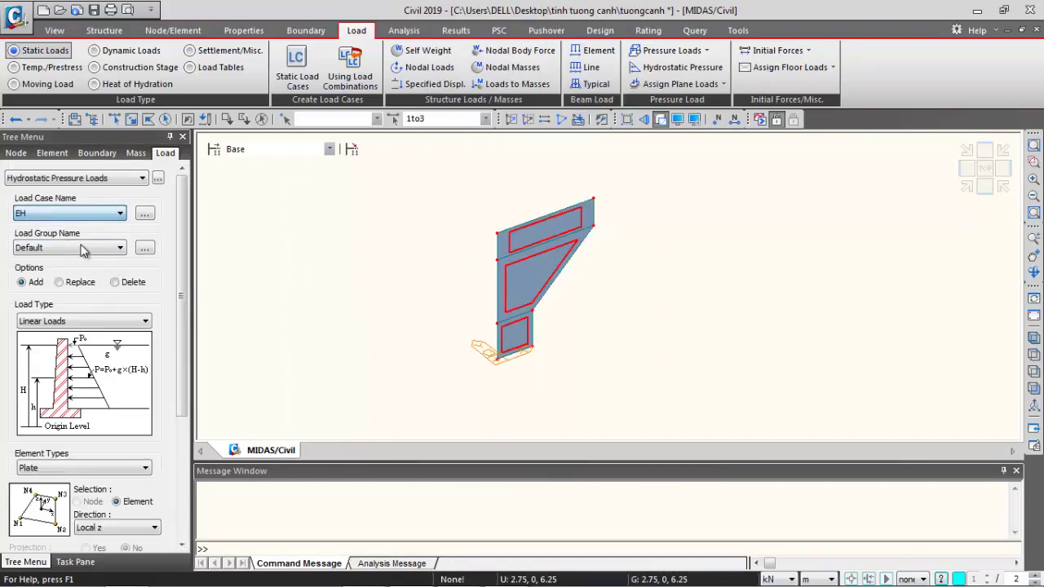
# Display the plates' local axes, review the load direction options, and keep Local z as the pressure direction
pyautogui.moveTo(181, 298); pyautogui.dragTo(179, 439)
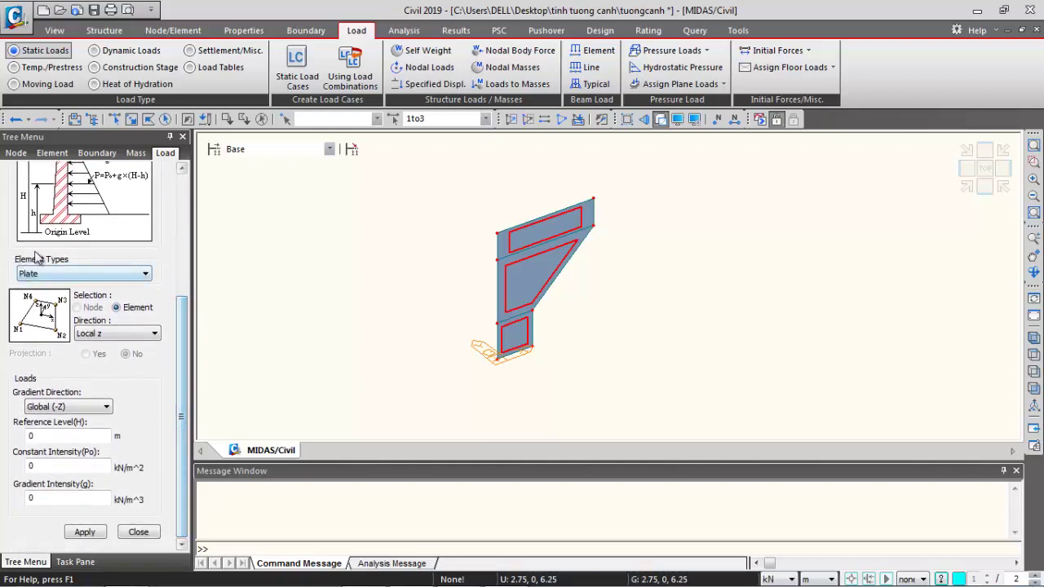
pyautogui.click(144, 338)
pyautogui.click(143, 337)
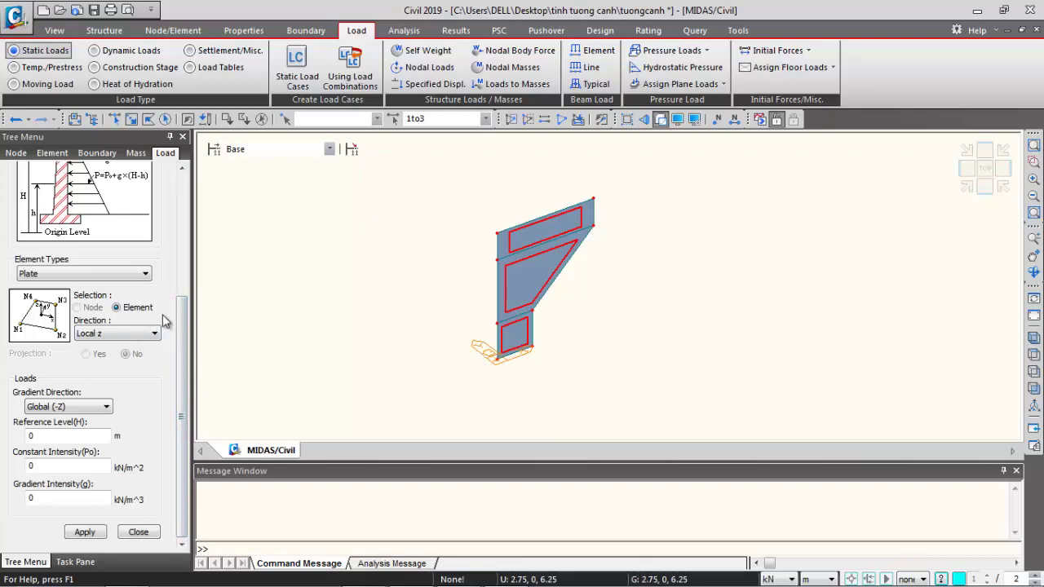
pyautogui.hotkey('ctrl', 'e')
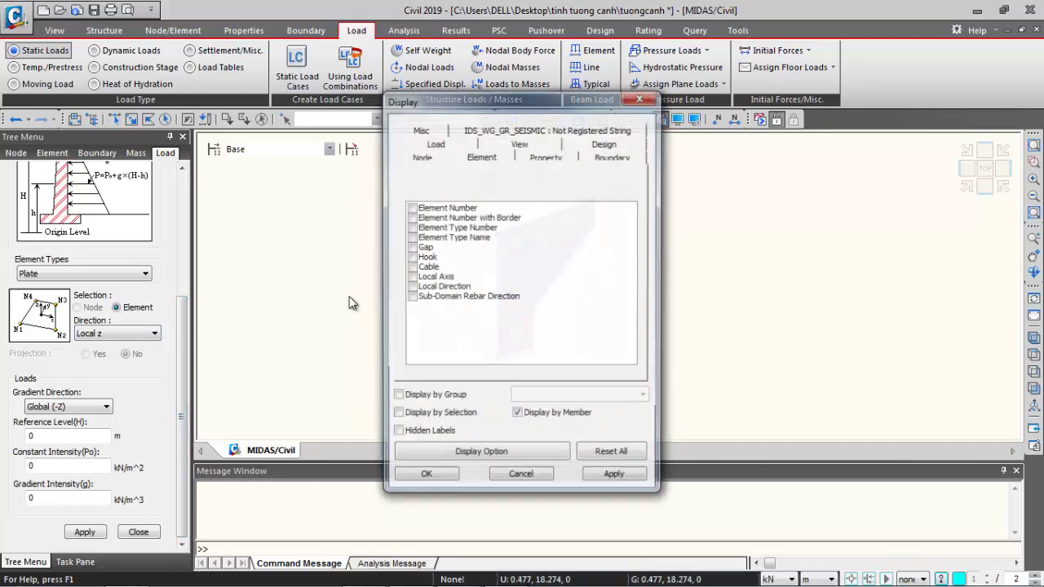
pyautogui.click(411, 276)
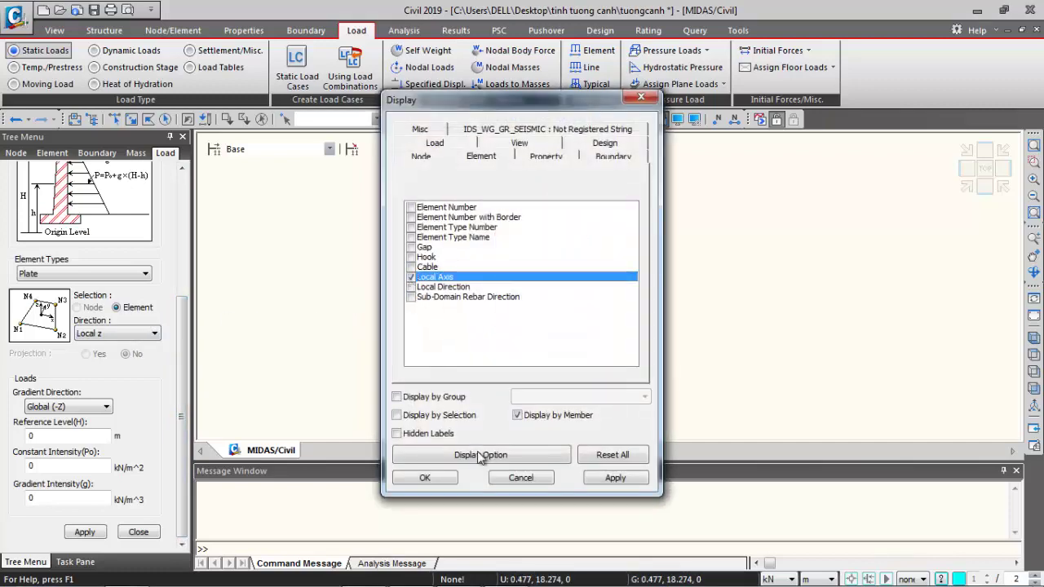
pyautogui.click(424, 478)
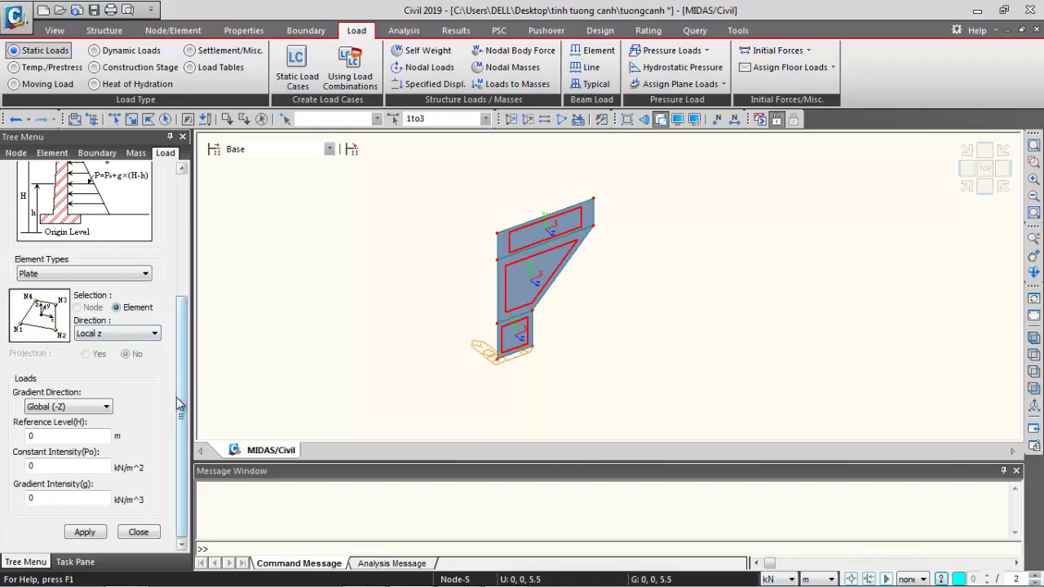
pyautogui.click(128, 336)
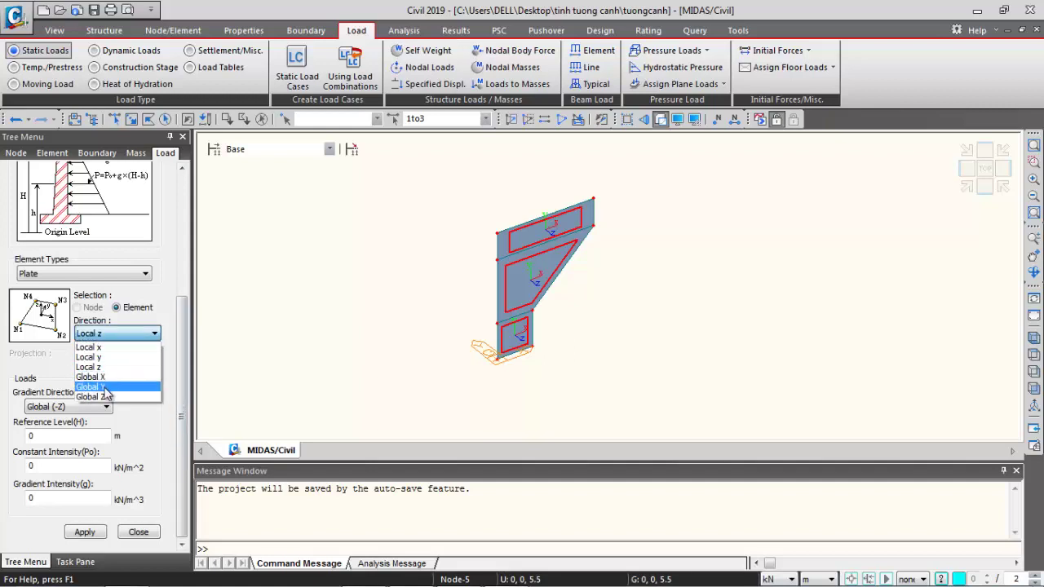
pyautogui.click(138, 335)
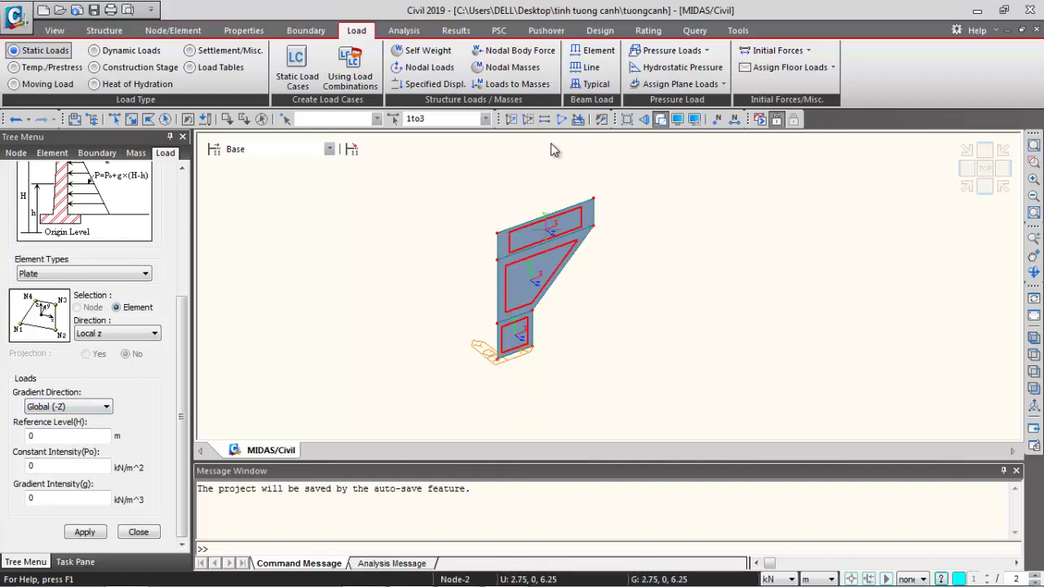
# Look up the wall height h in the Excel sheet and set the hydrostatic load's reference level to 7 m in MIDAS Civil
pyautogui.doubleClick(54, 437)
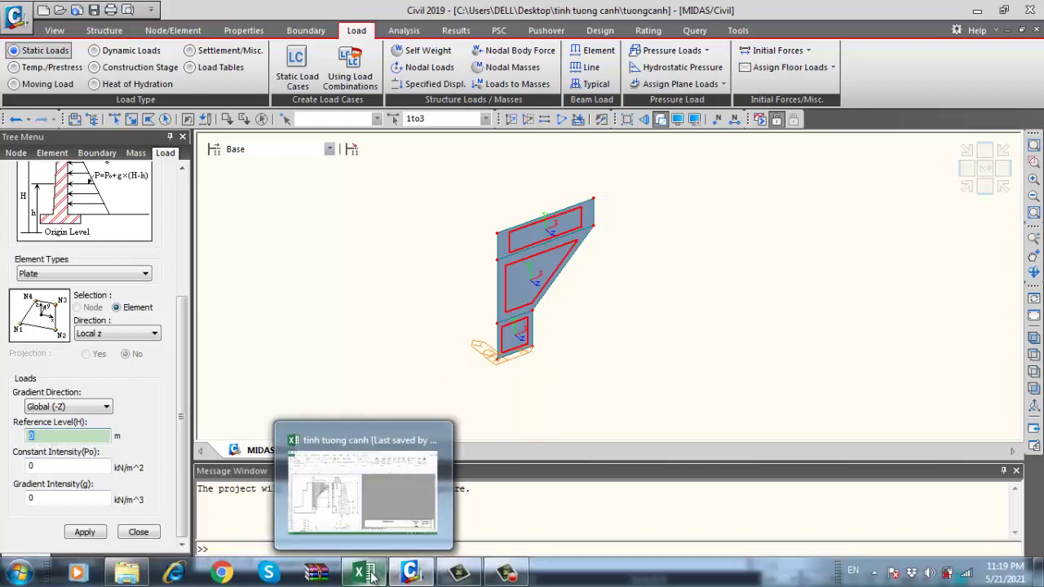
pyautogui.click(365, 573)
pyautogui.scroll(-4, 235, 488)
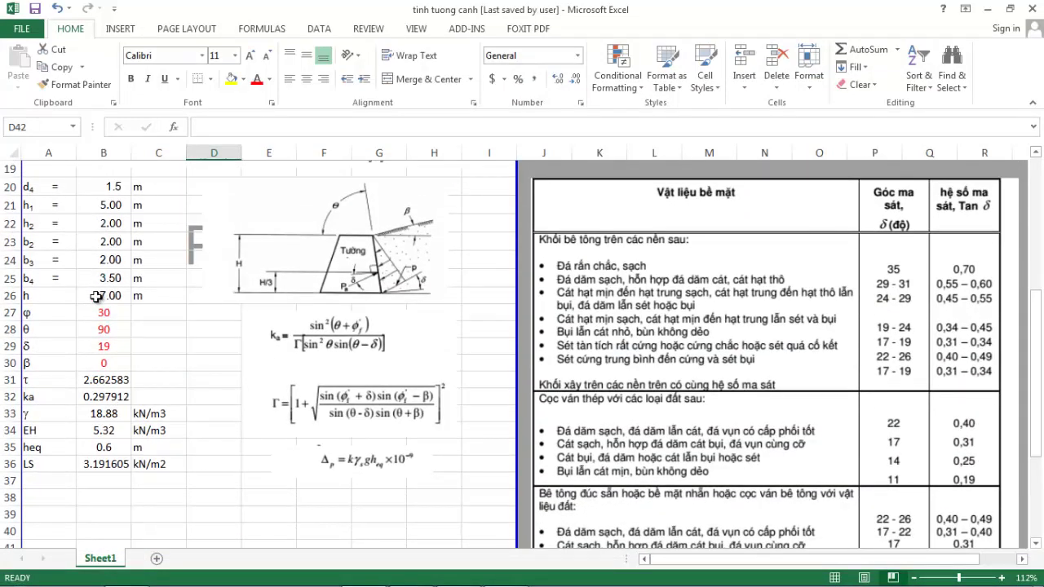
pyautogui.click(410, 573)
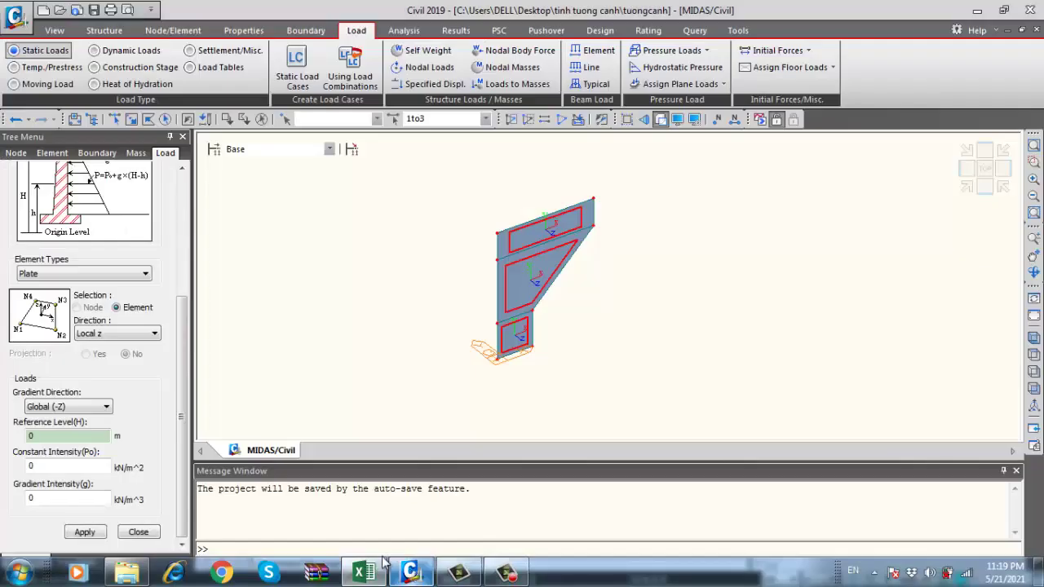
pyautogui.write('7')
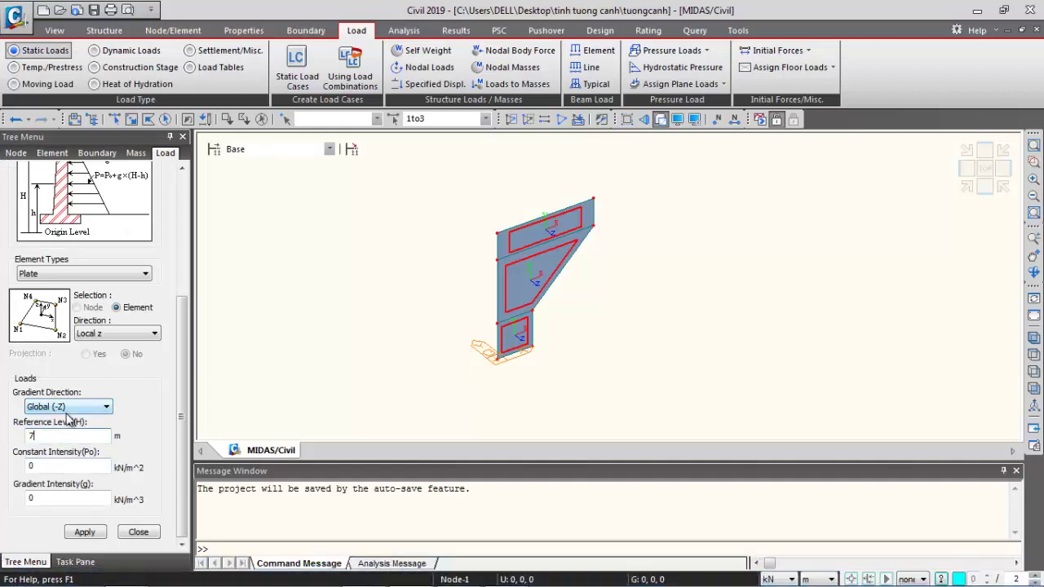
# Compare the constant and gradient intensity settings with the linear load diagram, keeping the constant intensity at 0
pyautogui.doubleClick(30, 466)
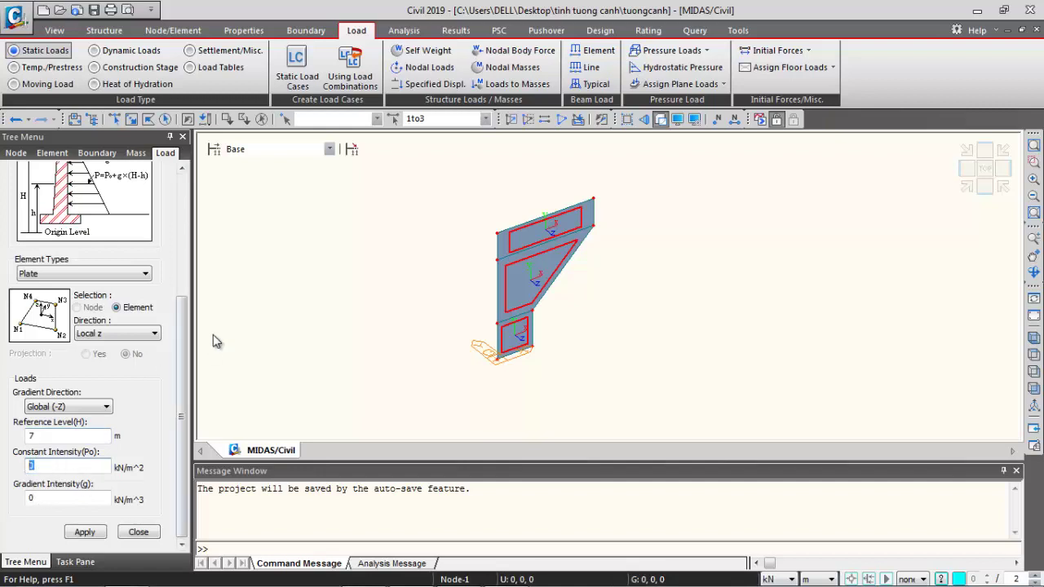
pyautogui.moveTo(181, 342); pyautogui.dragTo(186, 298)
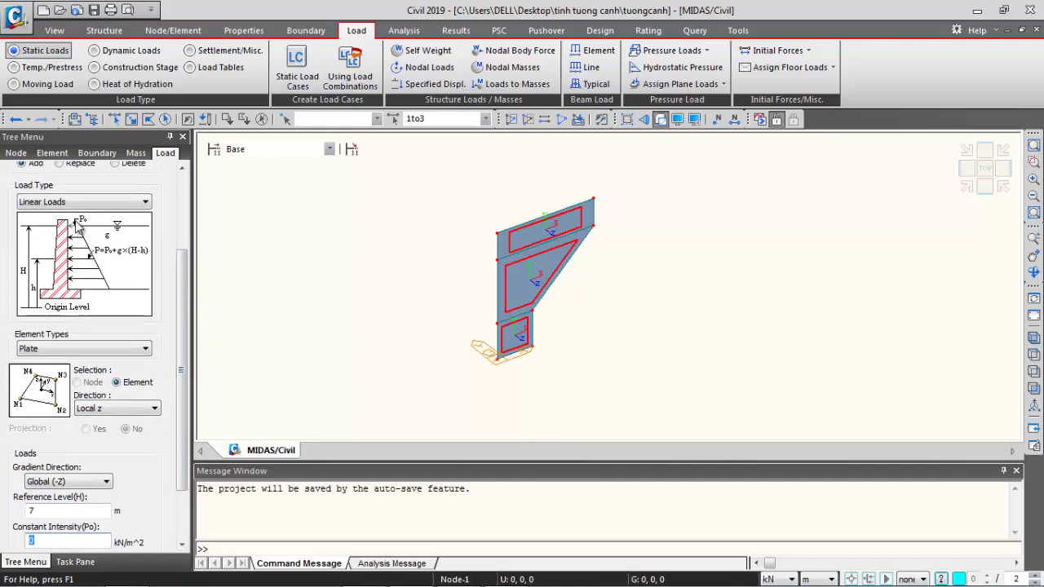
pyautogui.moveTo(184, 406); pyautogui.dragTo(184, 501)
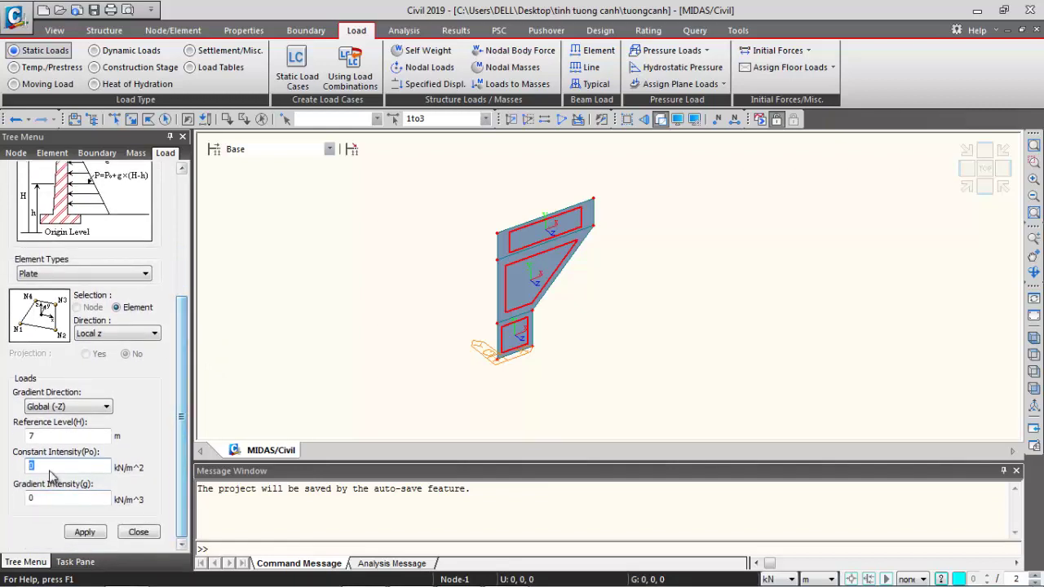
pyautogui.press('Tab')
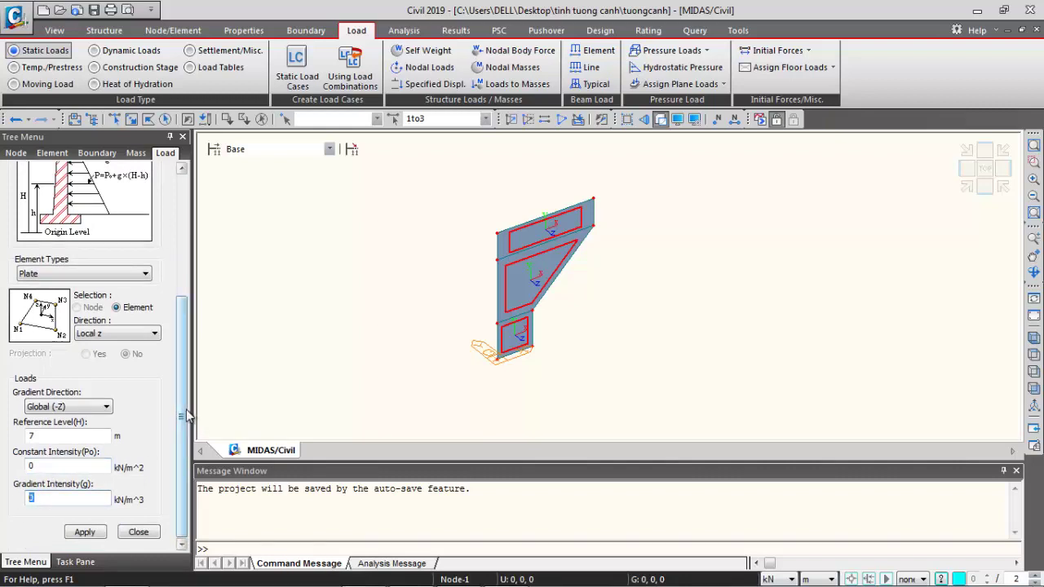
pyautogui.moveTo(186, 409); pyautogui.dragTo(188, 396)
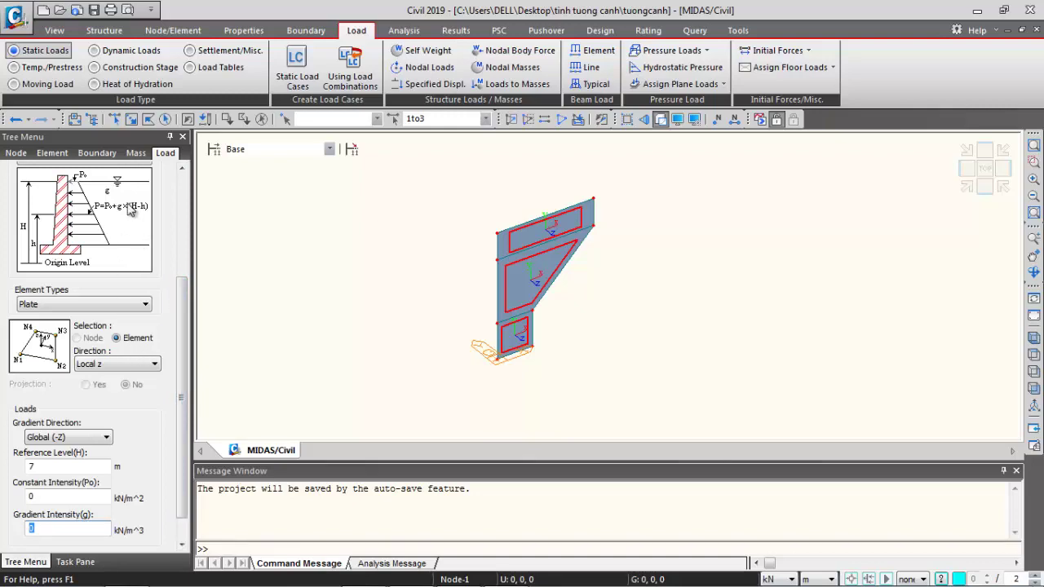
pyautogui.scroll(-1, 186, 413)
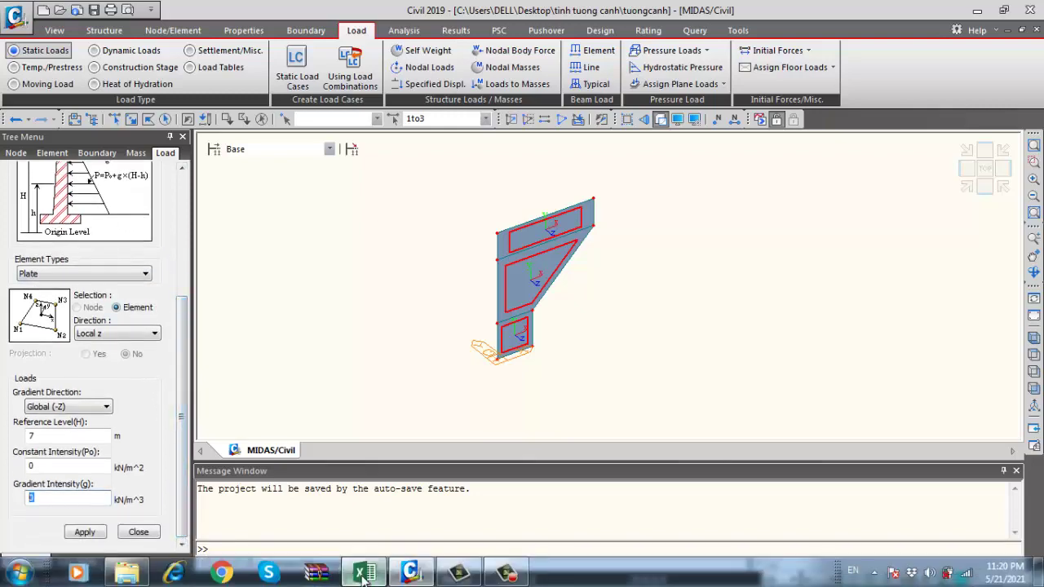
# Switch to Excel and examine the ka cell and the EH formula in cell B34
pyautogui.click(364, 572)
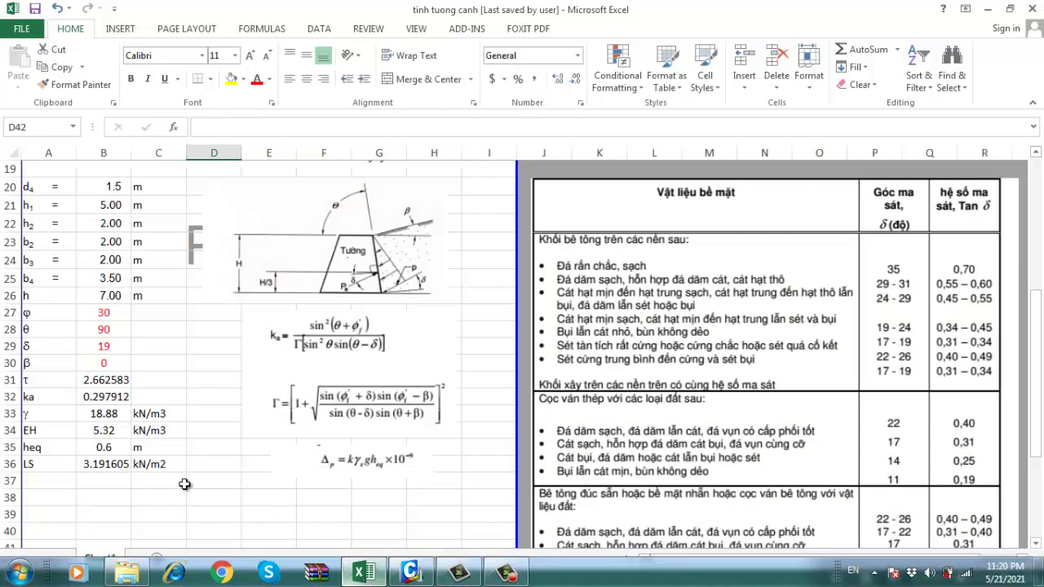
pyautogui.click(106, 398)
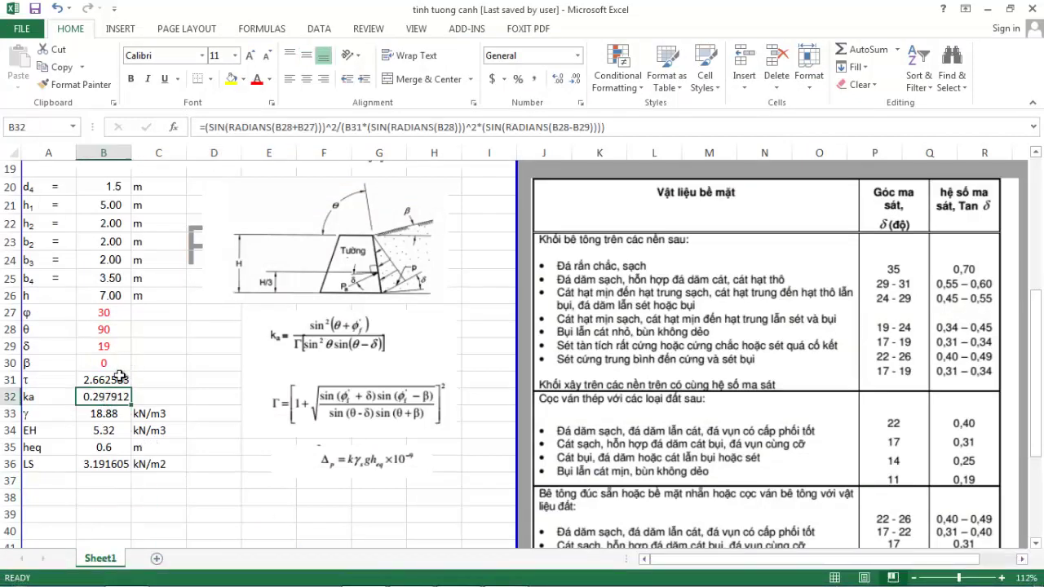
pyautogui.click(169, 513)
pyautogui.click(106, 429)
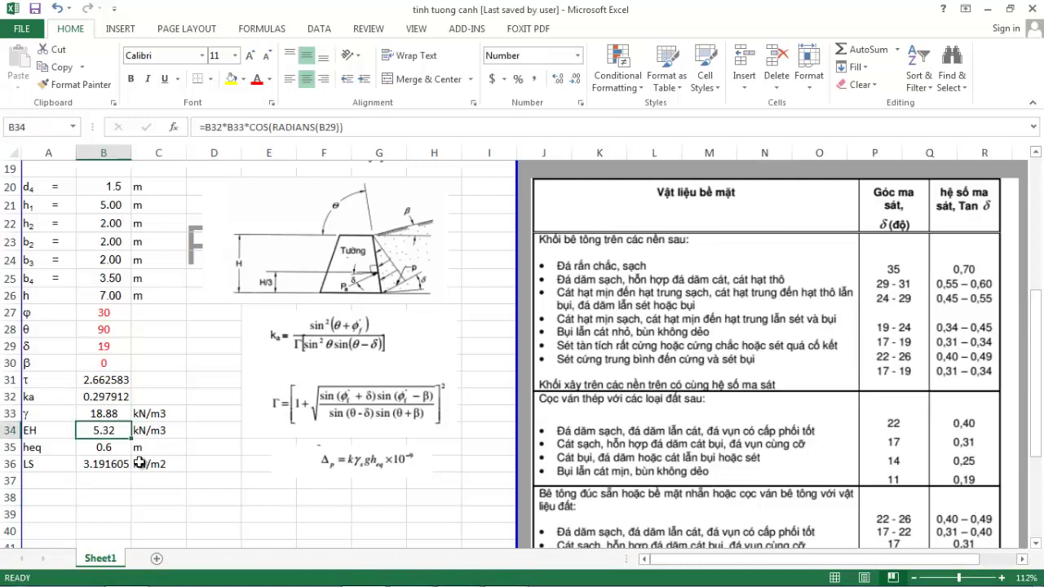
pyautogui.click(346, 125)
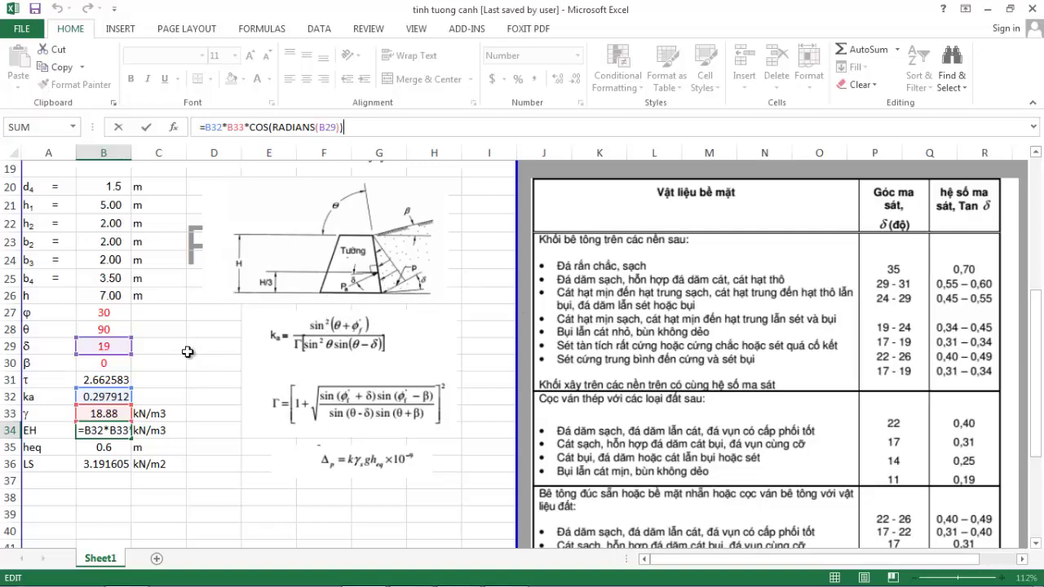
pyautogui.press('Return')
pyautogui.click(108, 436)
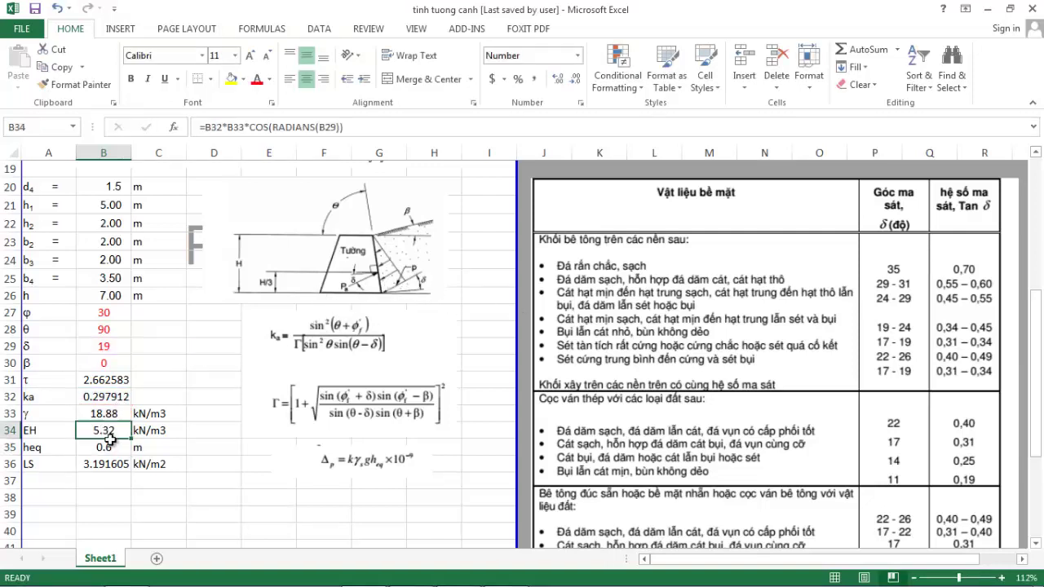
# Switch back to MIDAS Civil, set the gradient intensity to -5.32 kN/m^3, and apply the hydrostatic load to all three plates
pyautogui.click(409, 581)
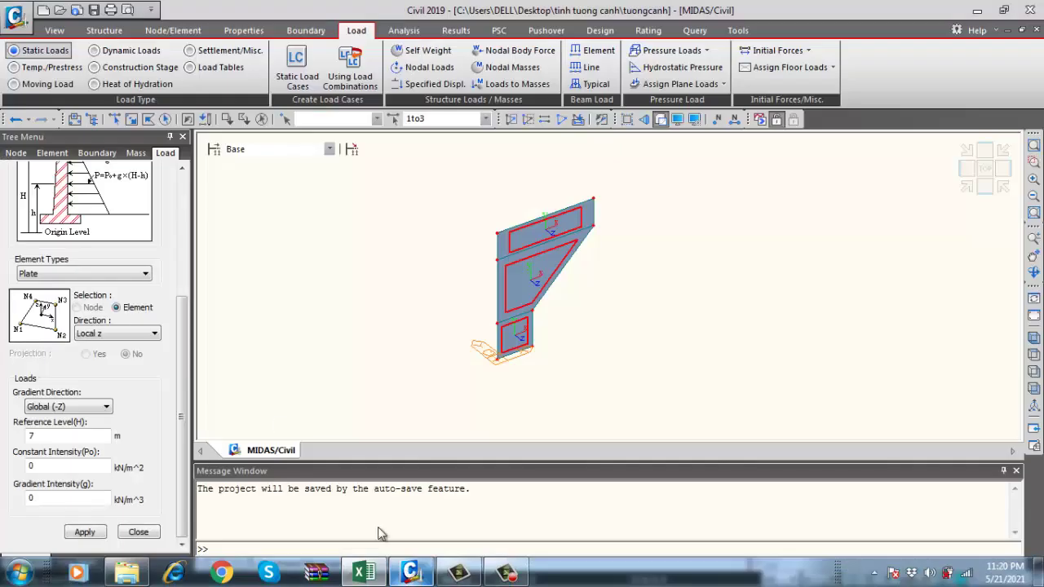
pyautogui.click(29, 497)
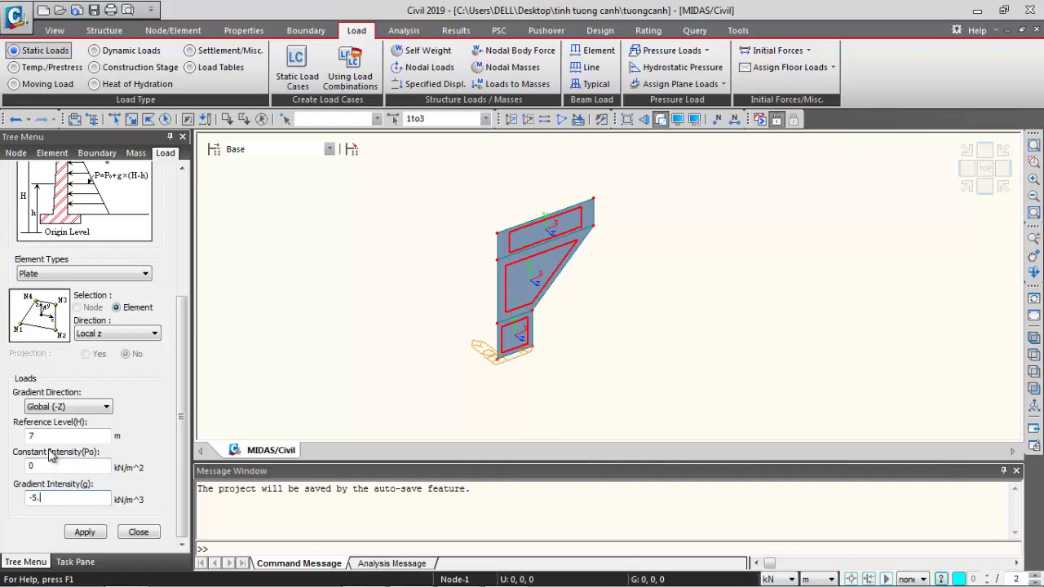
pyautogui.click(131, 119)
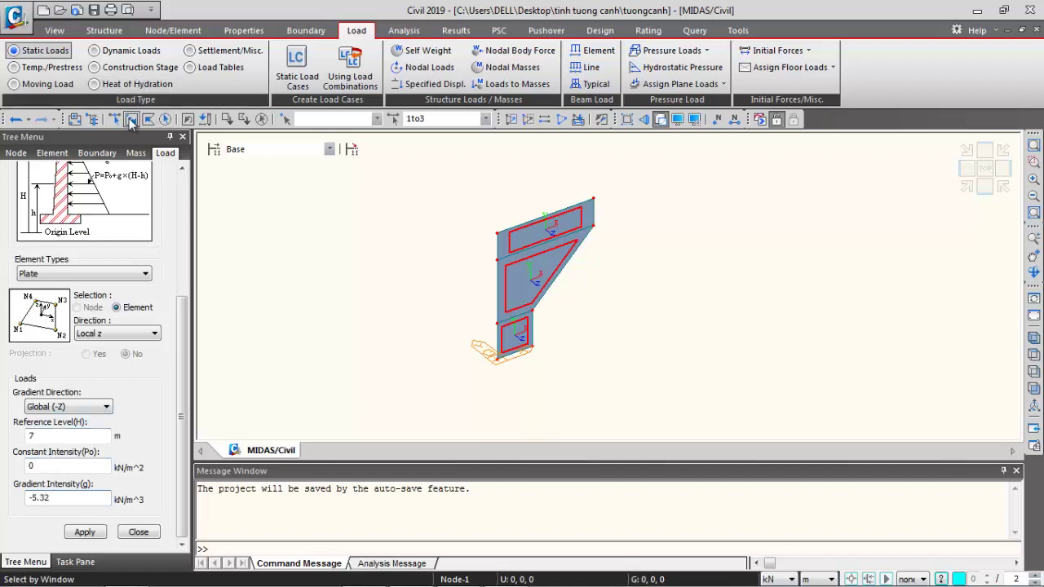
pyautogui.moveTo(663, 409); pyautogui.dragTo(393, 207)
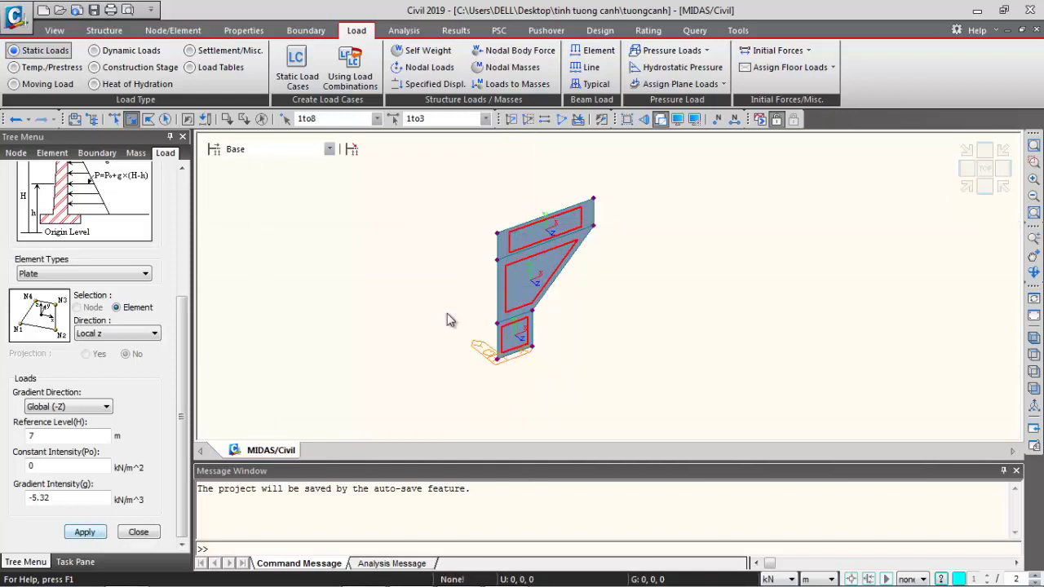
pyautogui.click(84, 532)
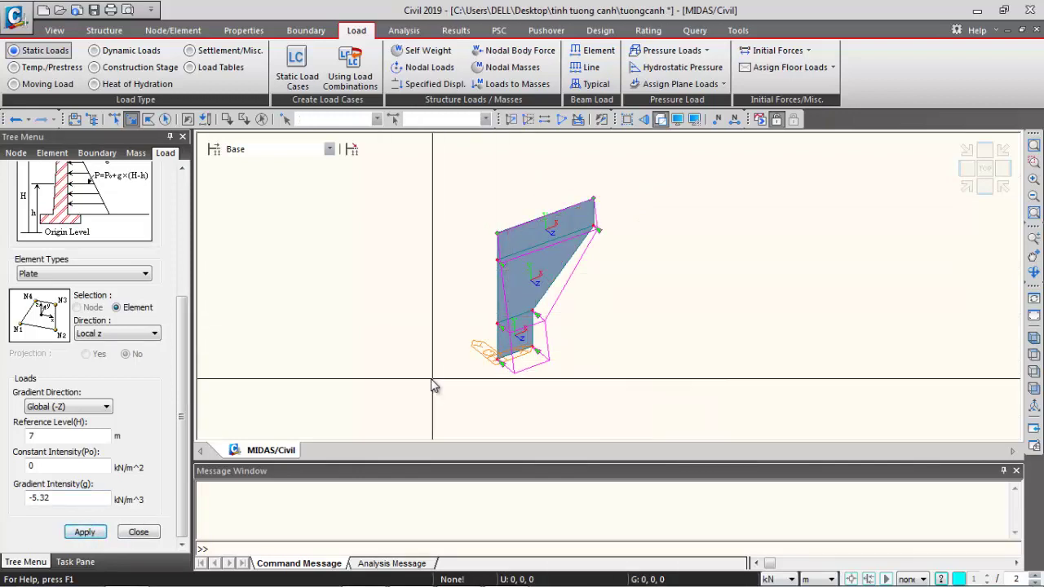
pyautogui.keyDown('ctrl'); pyautogui.moveTo(431, 383); pyautogui.dragTo(501, 379, button='middle'); pyautogui.keyUp('ctrl')
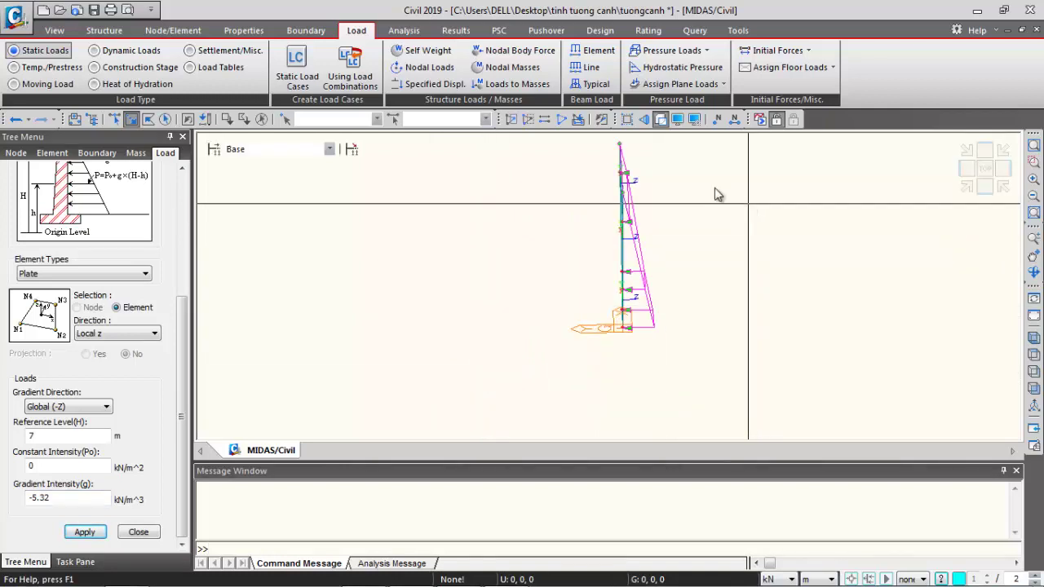
pyautogui.keyDown('ctrl'); pyautogui.moveTo(772, 248); pyautogui.dragTo(645, 324, button='middle'); pyautogui.keyUp('ctrl')
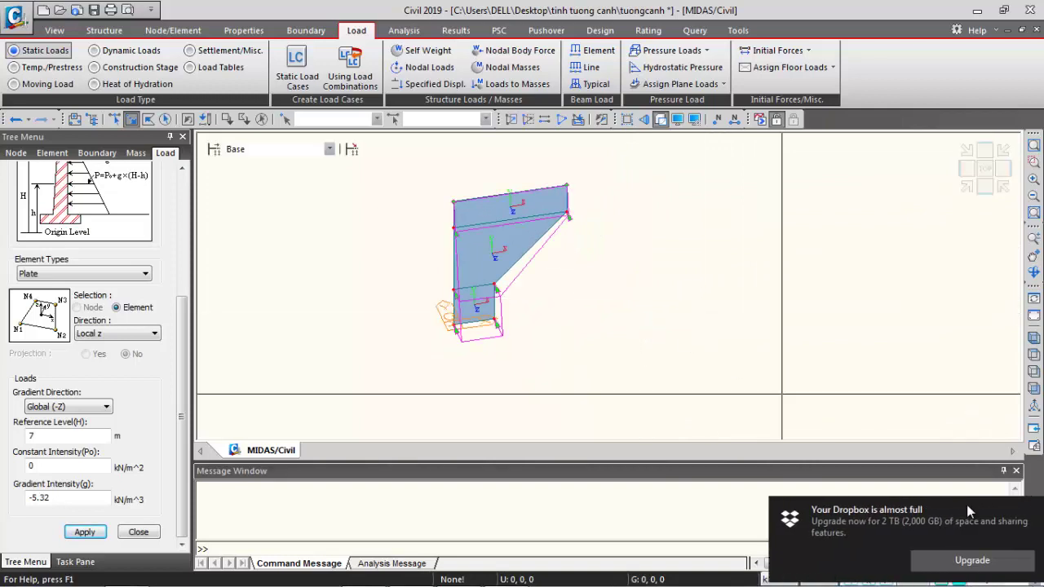
pyautogui.moveTo(509, 298); pyautogui.dragTo(544, 330, button='middle')
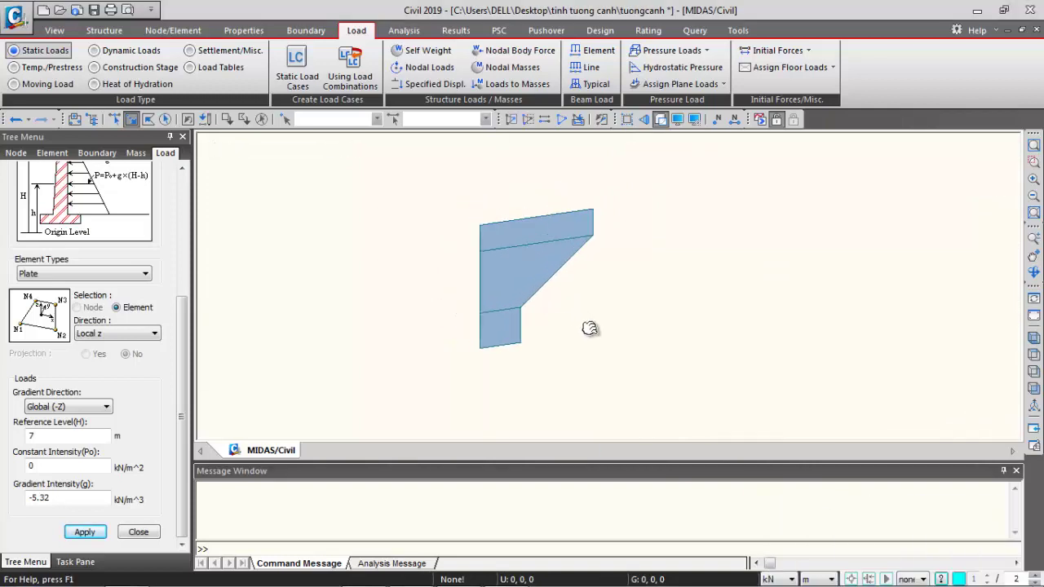
pyautogui.click(138, 532)
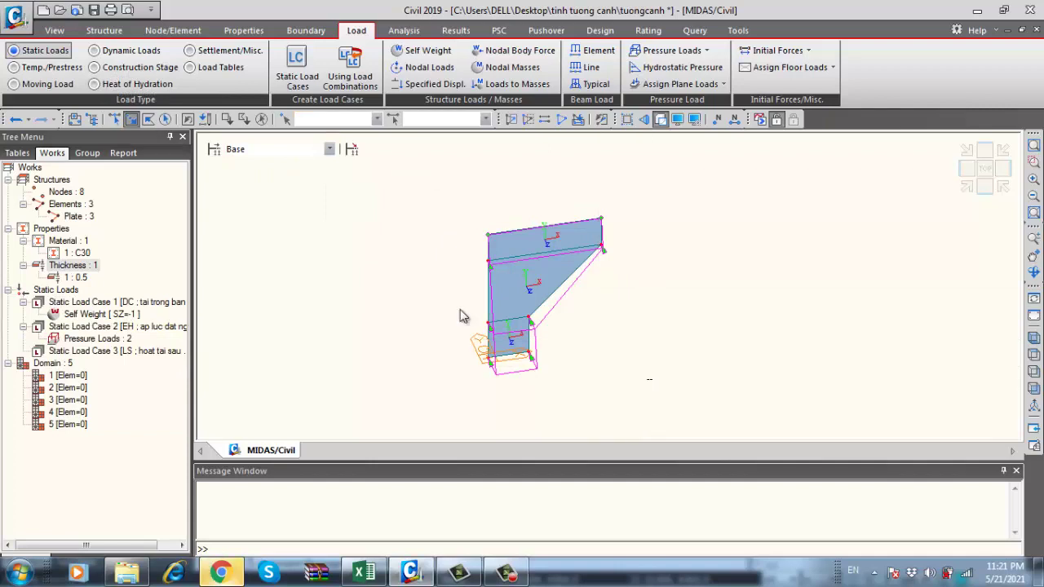
# Select all three wall plates and set up Pressure Loads for them with load case LS
pyautogui.moveTo(787, 377); pyautogui.dragTo(419, 204)
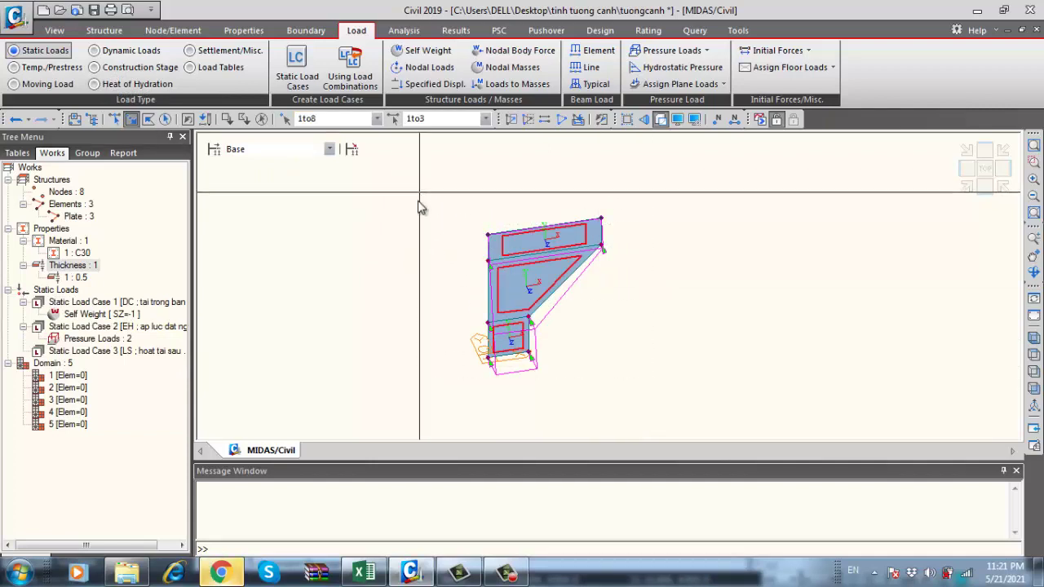
pyautogui.rightClick(239, 198)
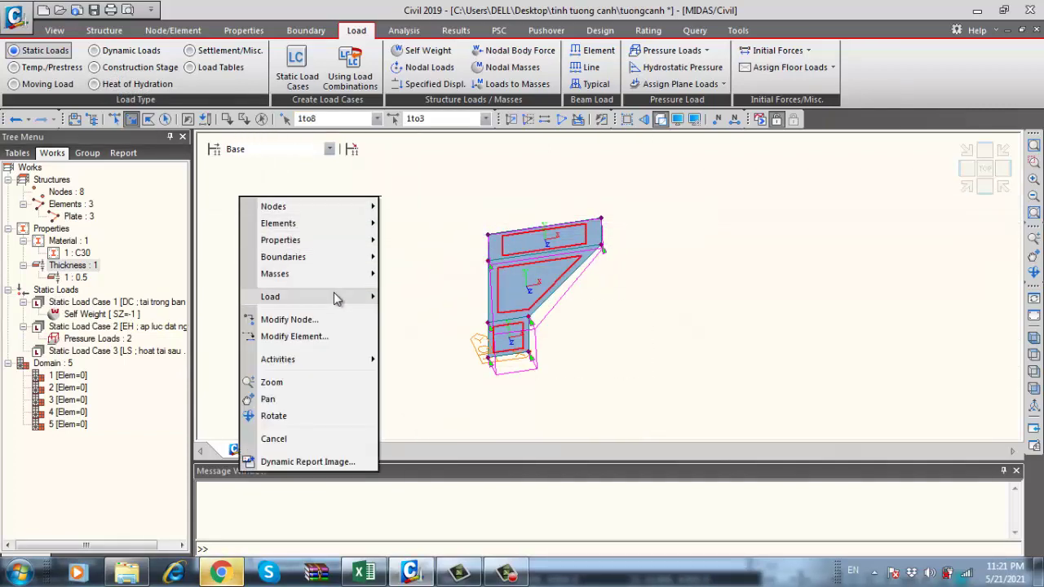
pyautogui.moveTo(339, 298)
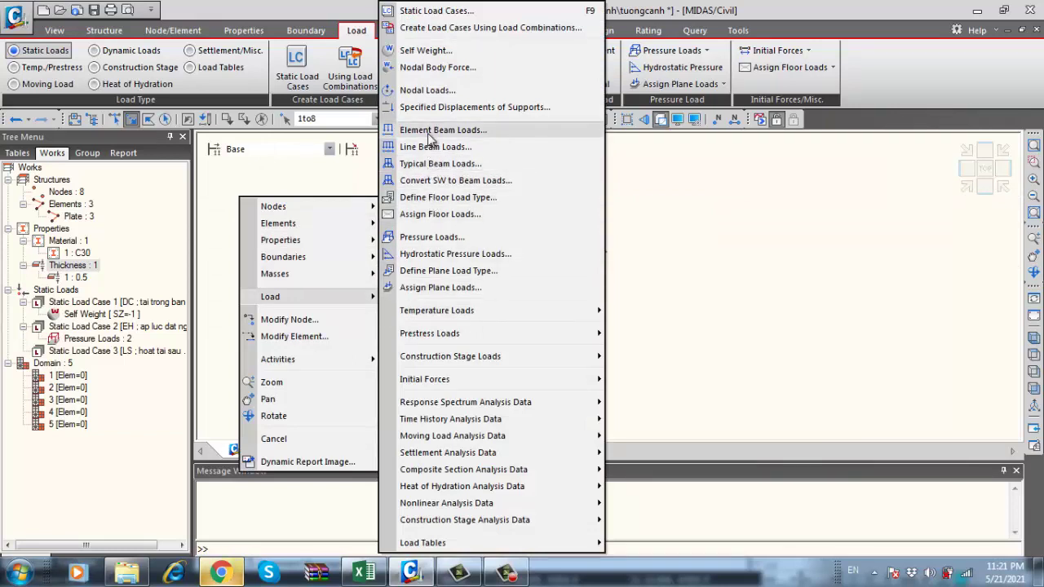
pyautogui.click(432, 237)
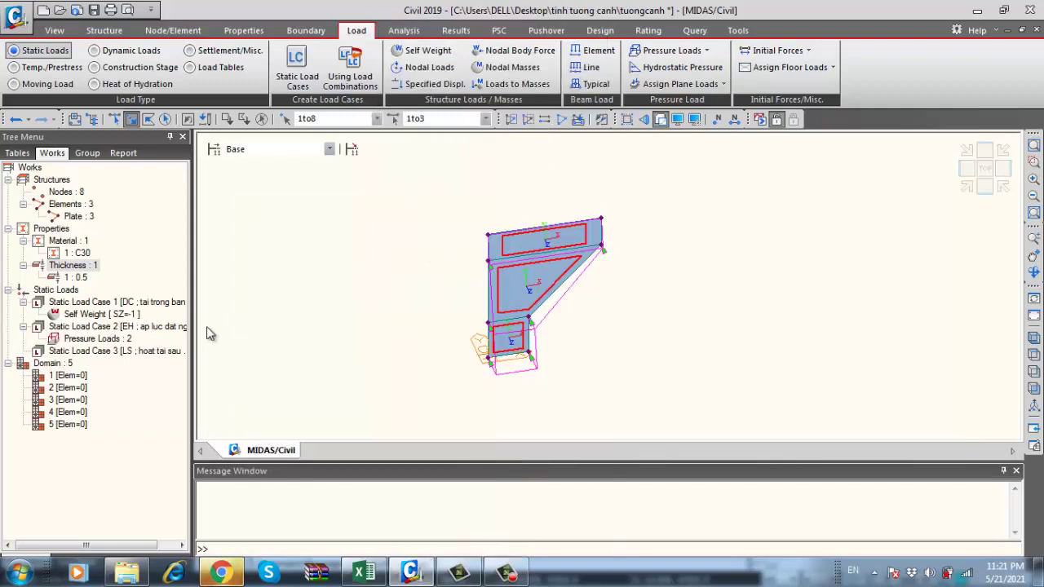
pyautogui.click(69, 259)
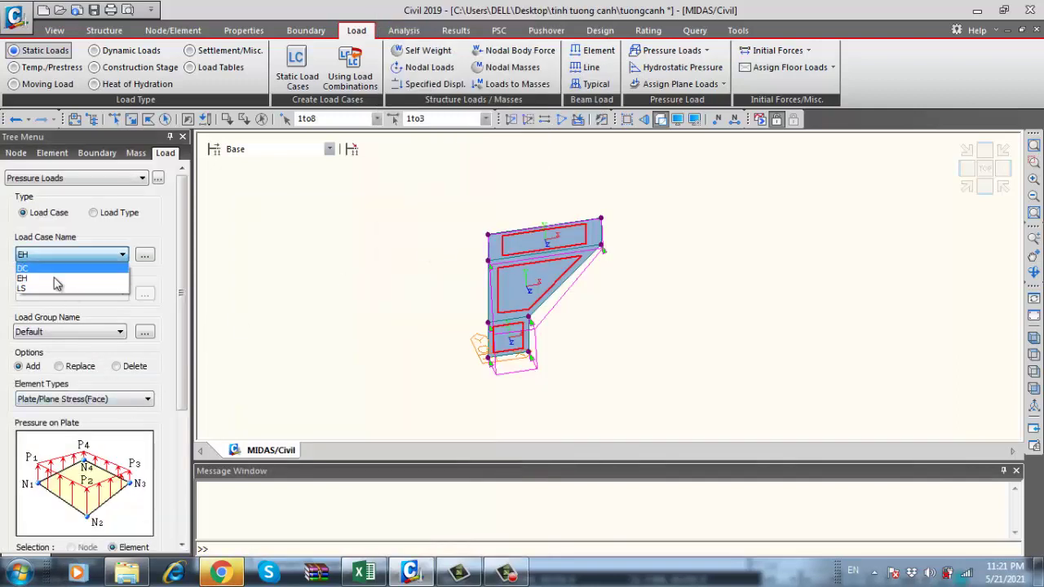
pyautogui.click(54, 287)
pyautogui.moveTo(181, 332); pyautogui.dragTo(181, 412)
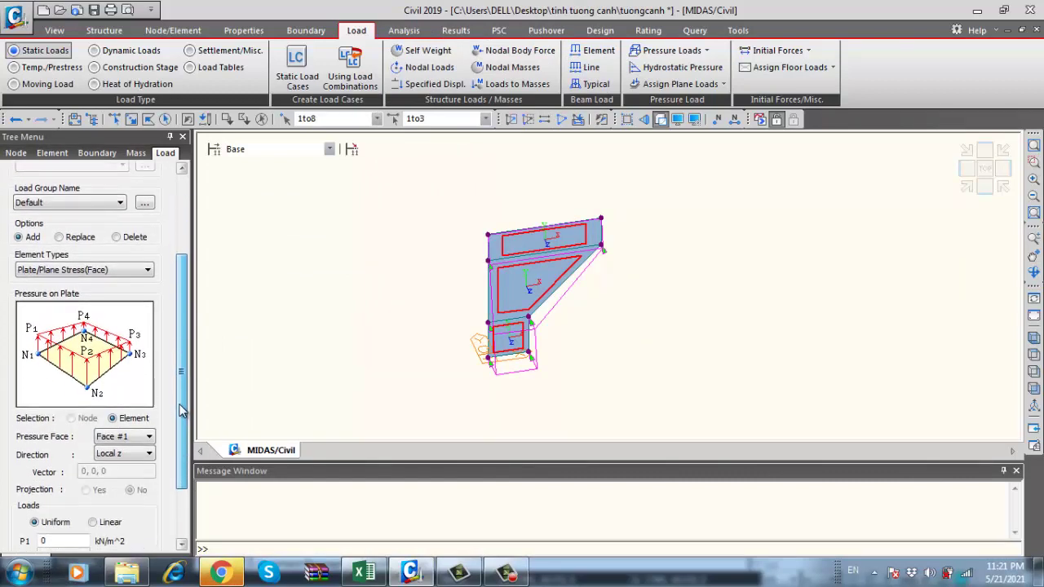
pyautogui.moveTo(181, 411); pyautogui.dragTo(191, 359)
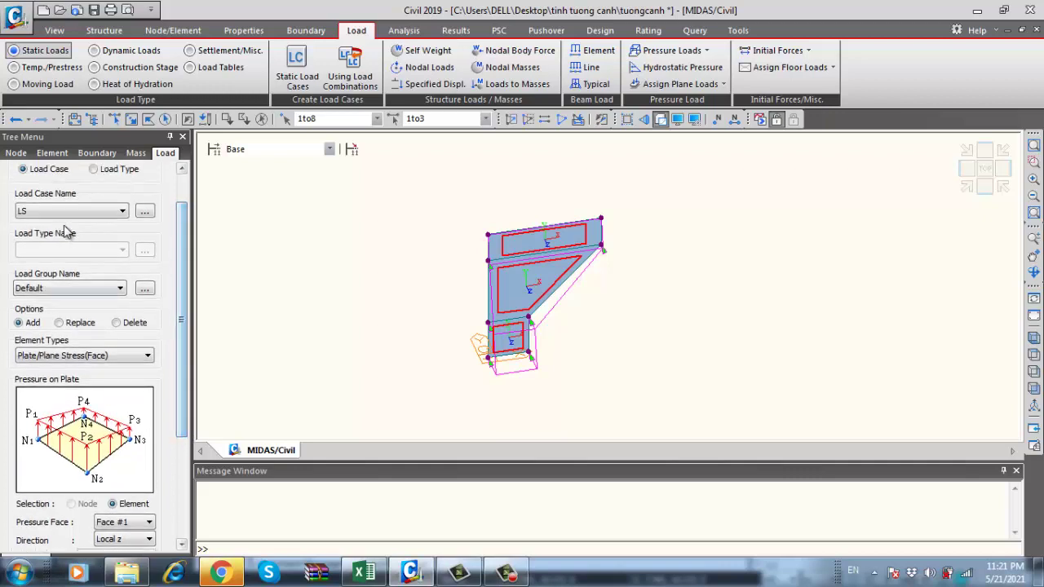
pyautogui.moveTo(181, 323); pyautogui.dragTo(137, 401)
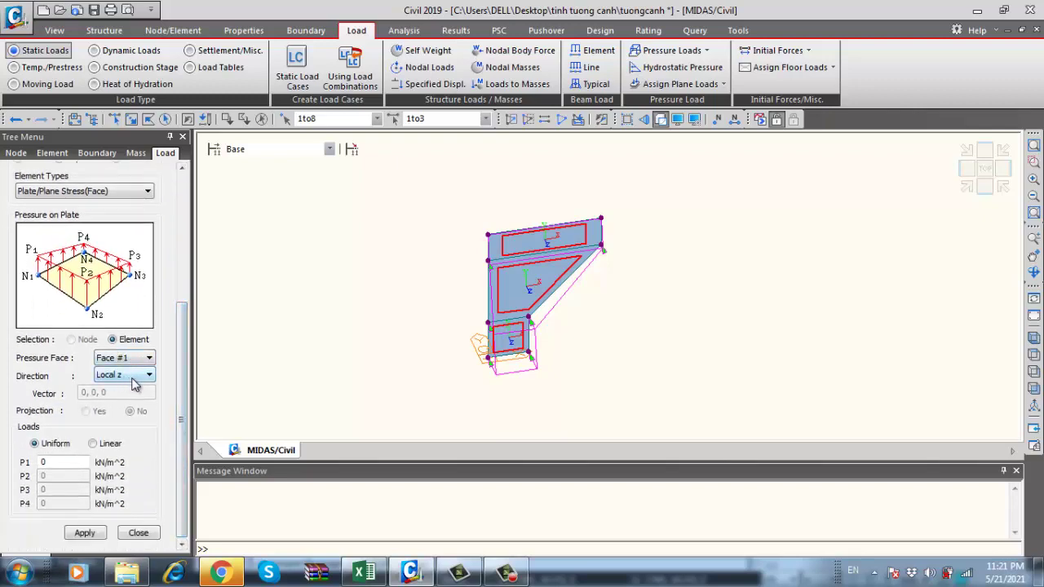
# Switch to Excel and examine the LS formula in cell B36, comparing it with the EH cell B34
pyautogui.click(364, 572)
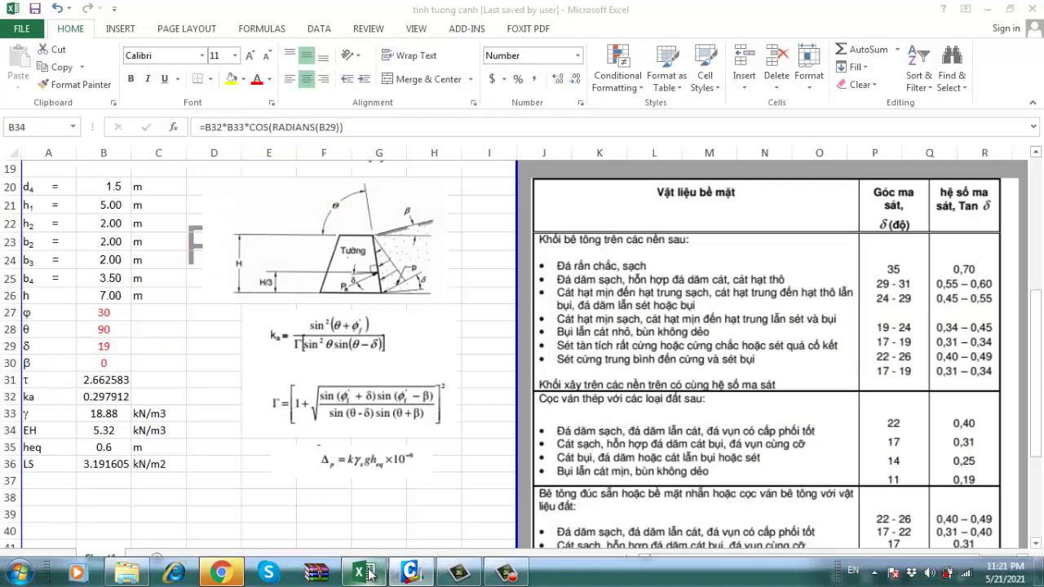
pyautogui.click(122, 466)
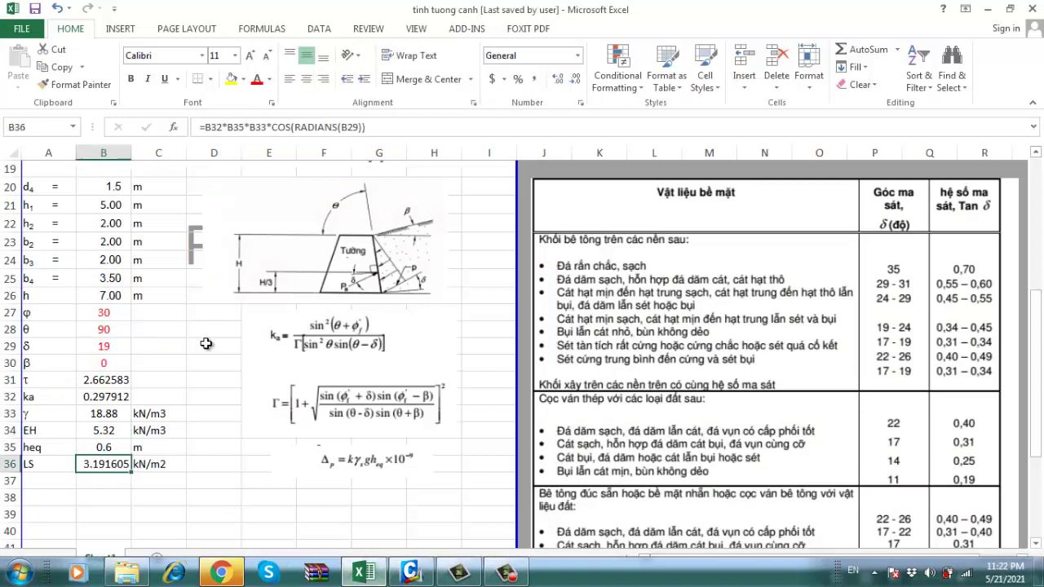
pyautogui.click(404, 125)
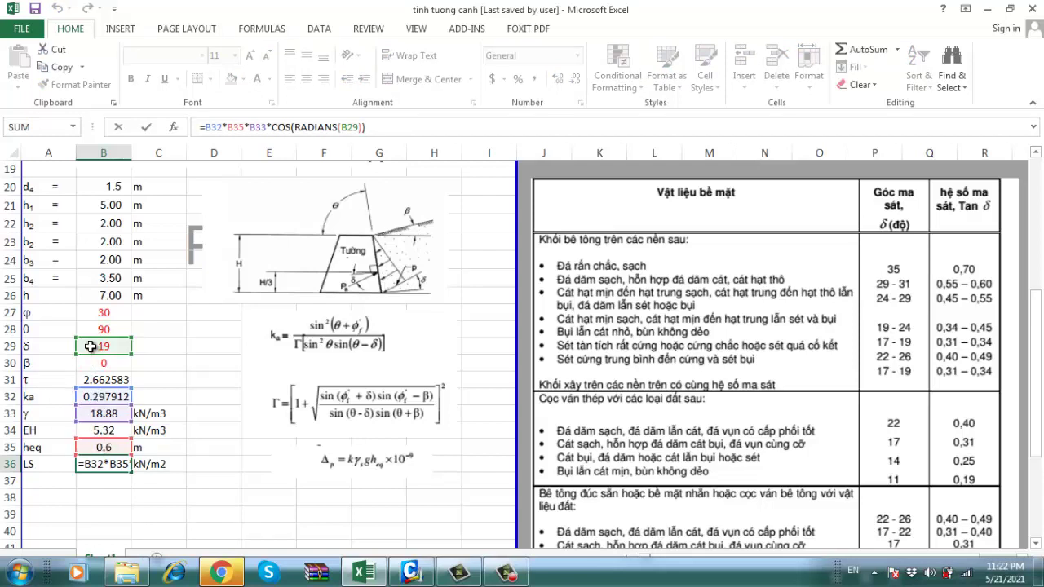
pyautogui.press('Return')
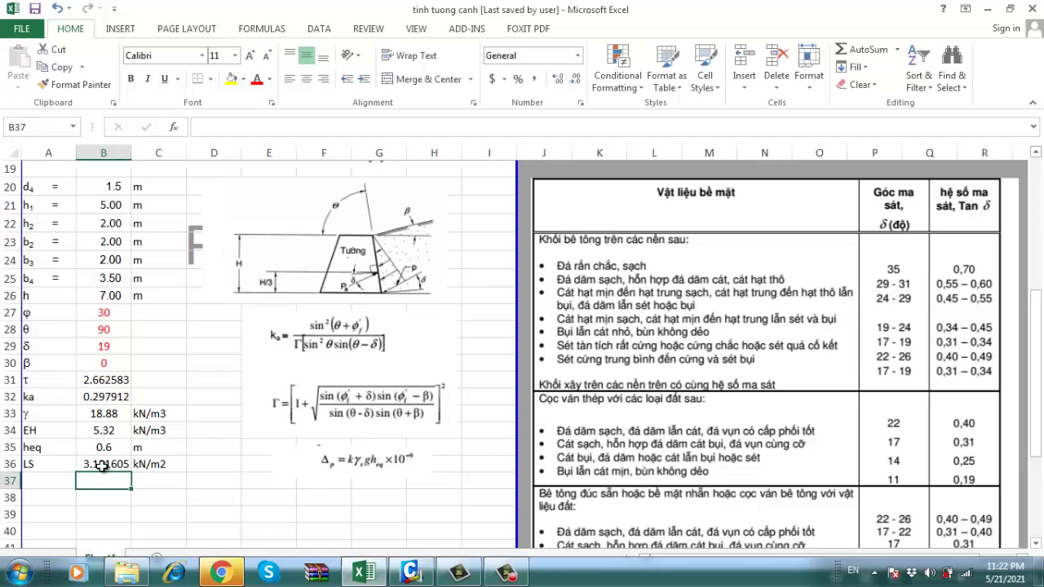
pyautogui.click(101, 464)
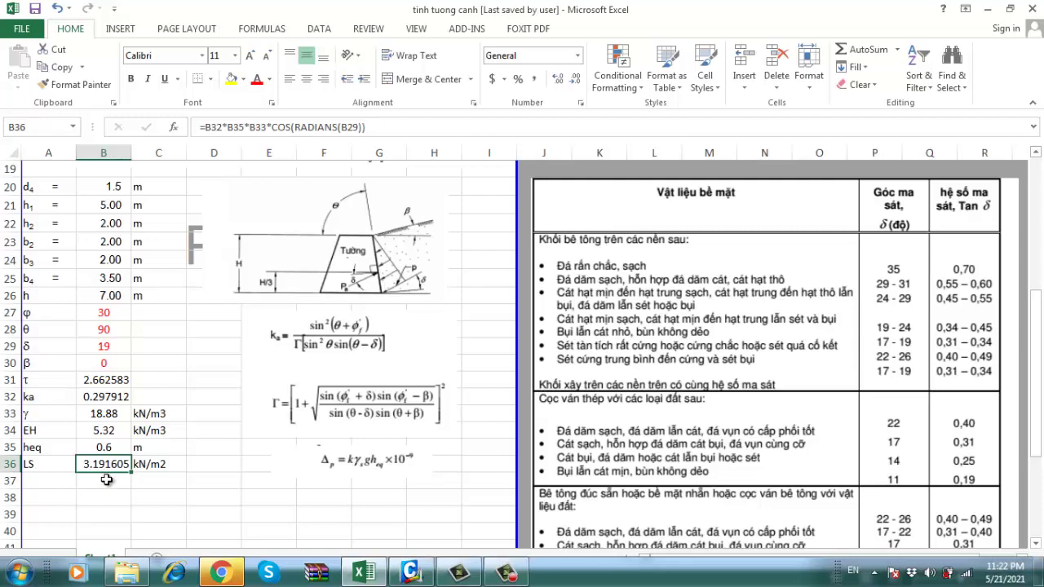
pyautogui.click(103, 430)
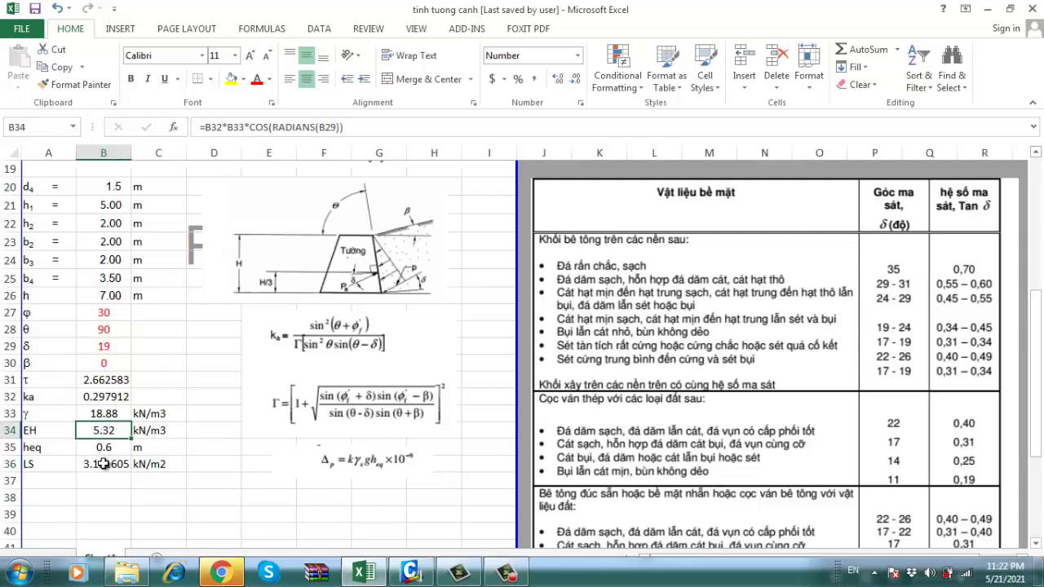
pyautogui.click(103, 463)
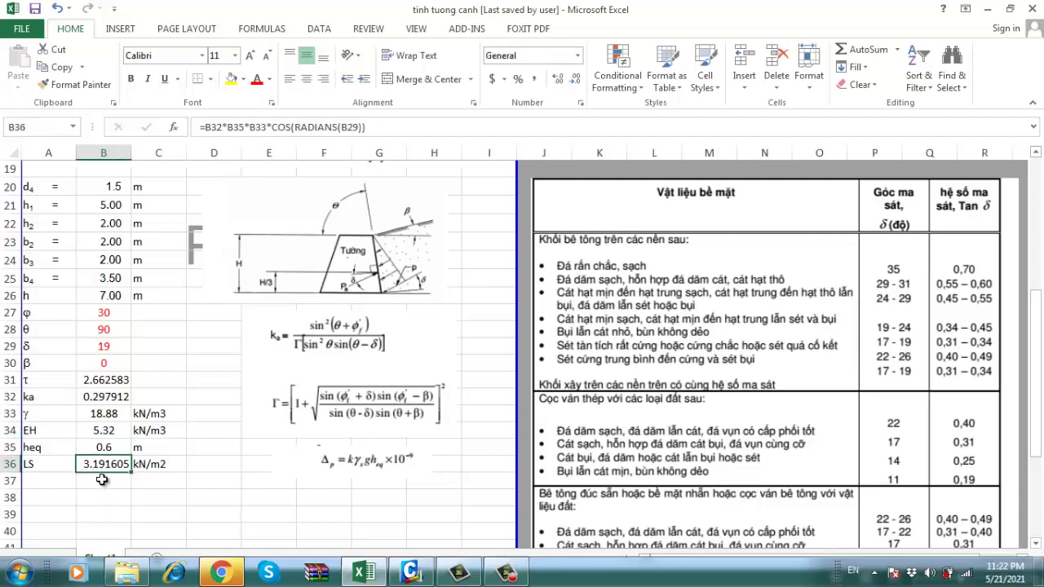
# Switch back to MIDAS Civil and apply a uniform LS pressure P1 of -3.1916 kN/m^2 to all three wall plates
pyautogui.click(410, 572)
pyautogui.doubleClick(57, 461)
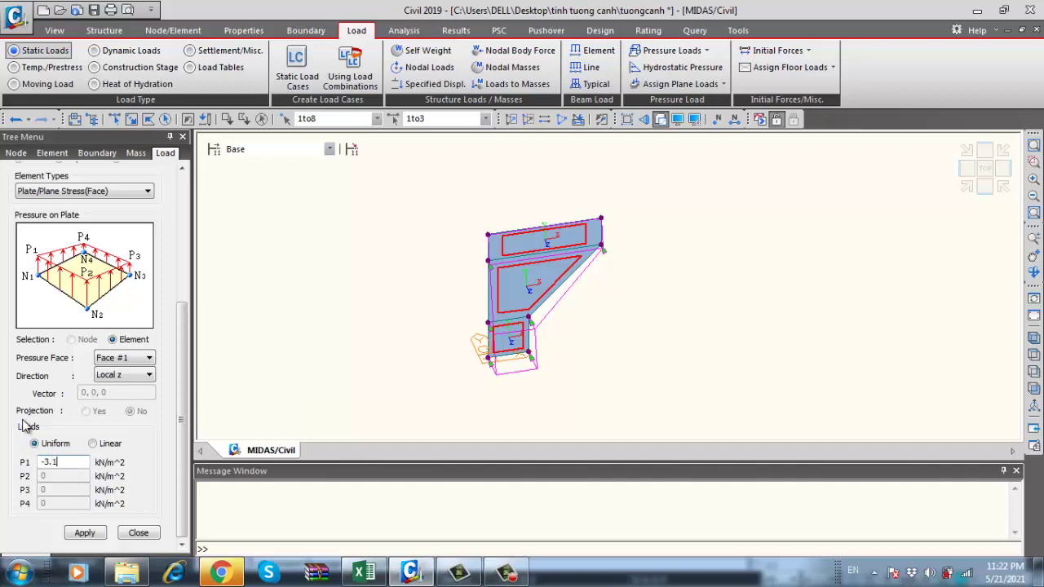
pyautogui.write('-3.1916')
pyautogui.moveTo(178, 369); pyautogui.dragTo(174, 400)
pyautogui.click(85, 532)
pyautogui.click(138, 532)
pyautogui.keyDown('ctrl'); pyautogui.moveTo(294, 344); pyautogui.dragTo(388, 340, button='middle'); pyautogui.keyUp('ctrl')
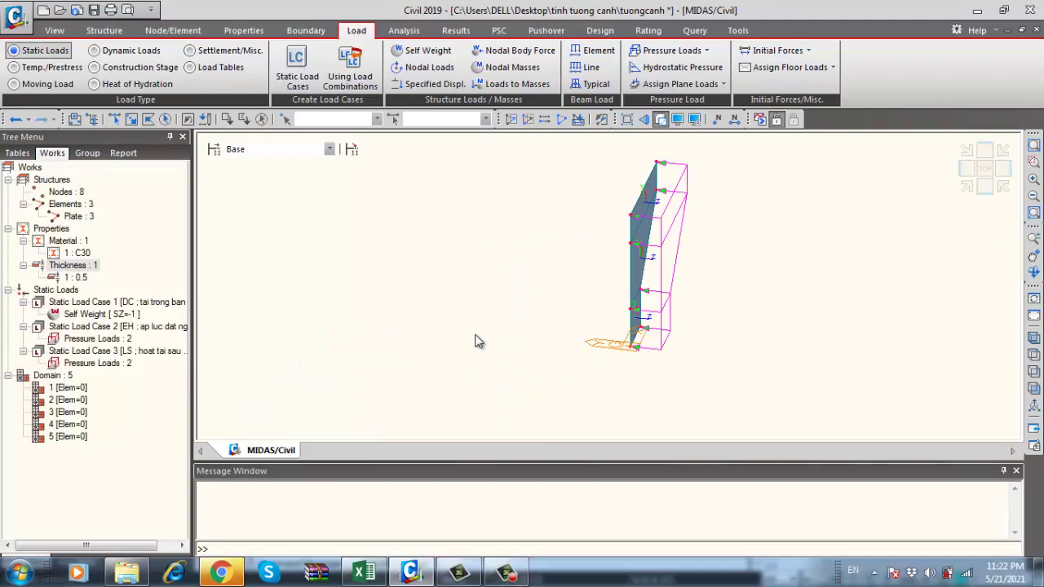
pyautogui.keyDown('ctrl'); pyautogui.moveTo(478, 340); pyautogui.dragTo(395, 324, button='middle'); pyautogui.keyUp('ctrl')
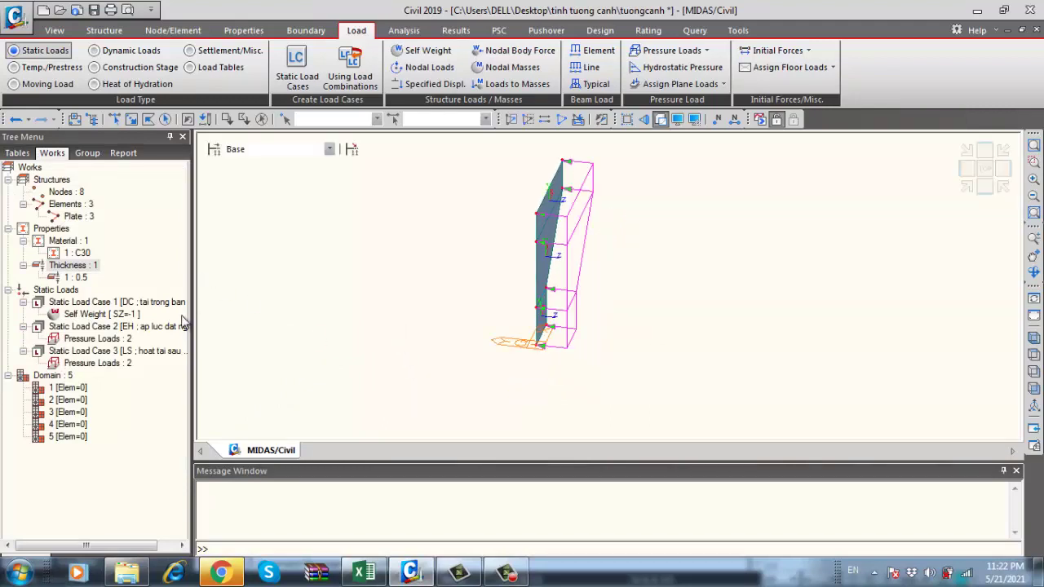
# Open the self weight settings for load case DC and check its X, Y and Z factors
pyautogui.rightClick(262, 198)
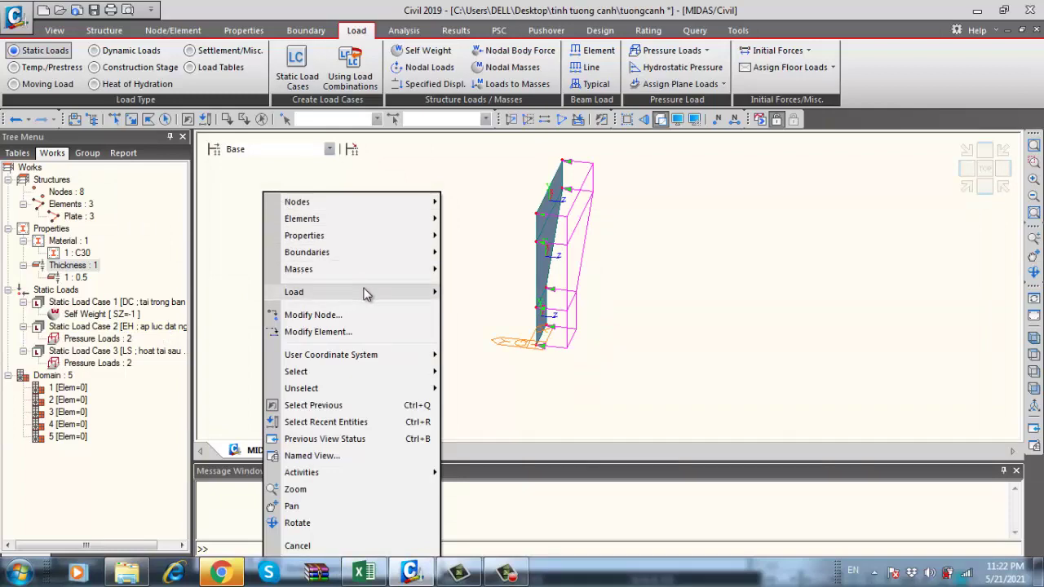
pyautogui.click(163, 284)
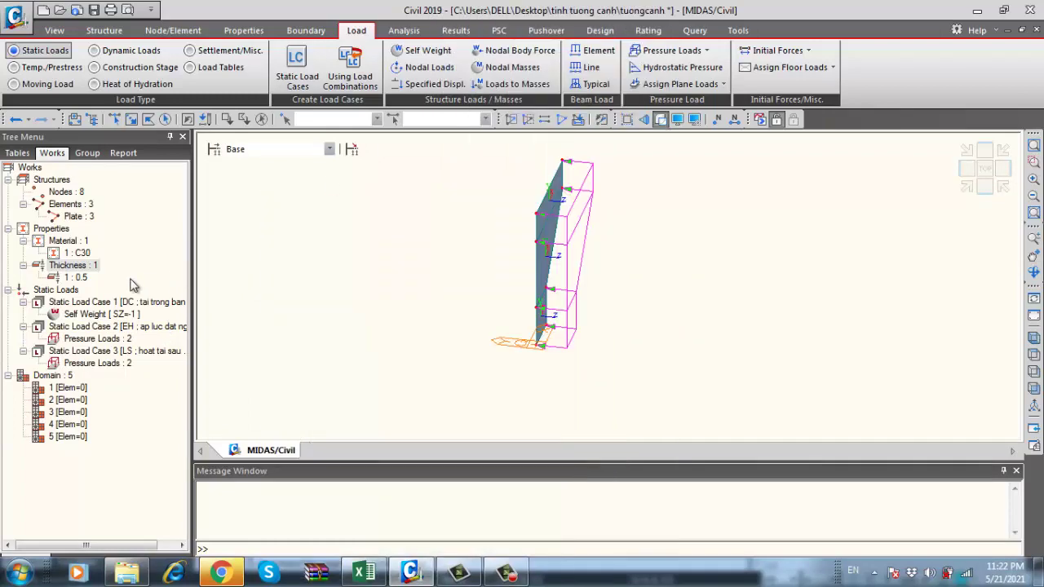
pyautogui.click(67, 224)
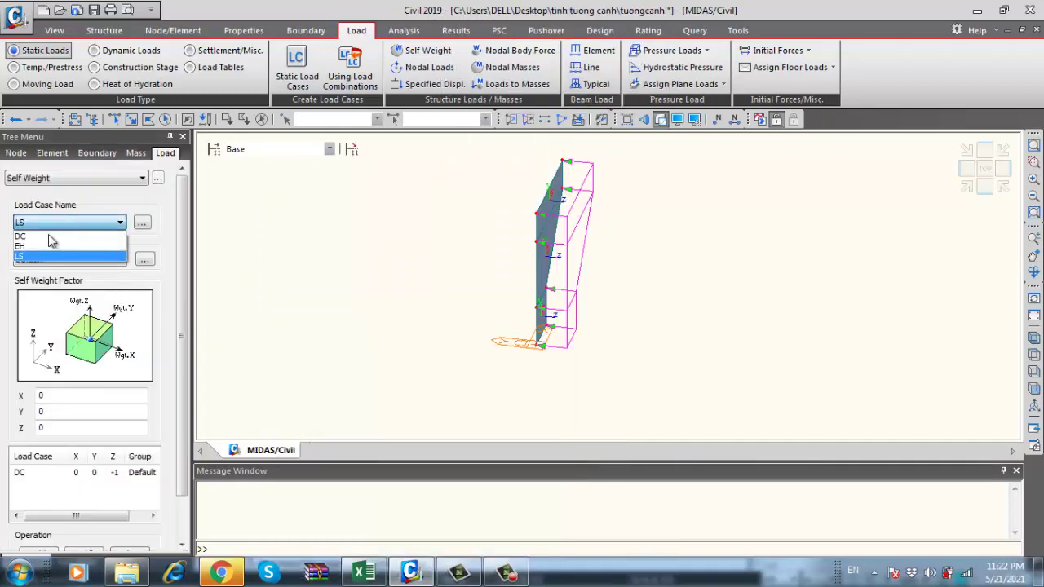
pyautogui.click(49, 237)
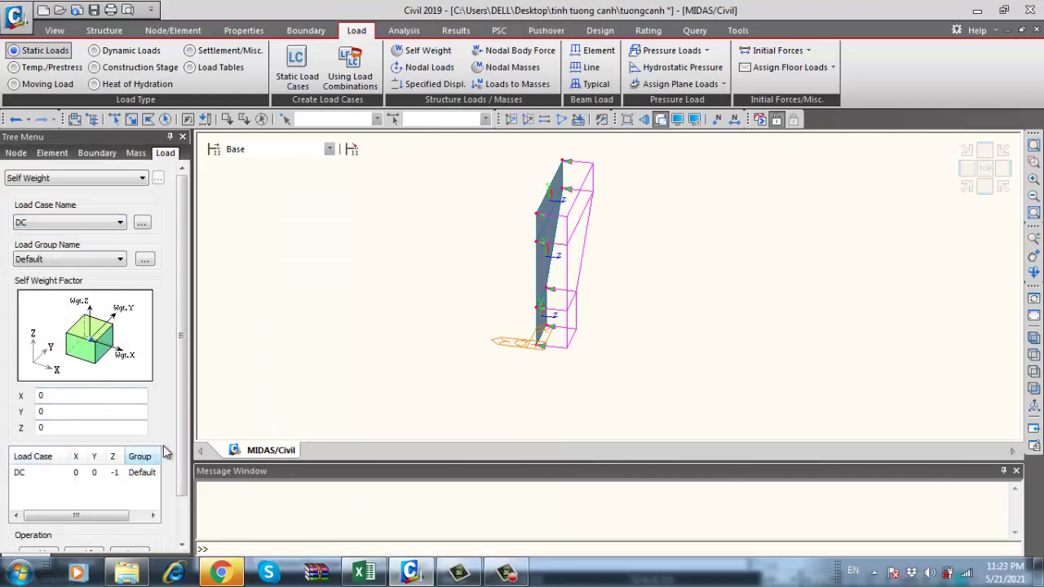
pyautogui.scroll(-2, 181, 448)
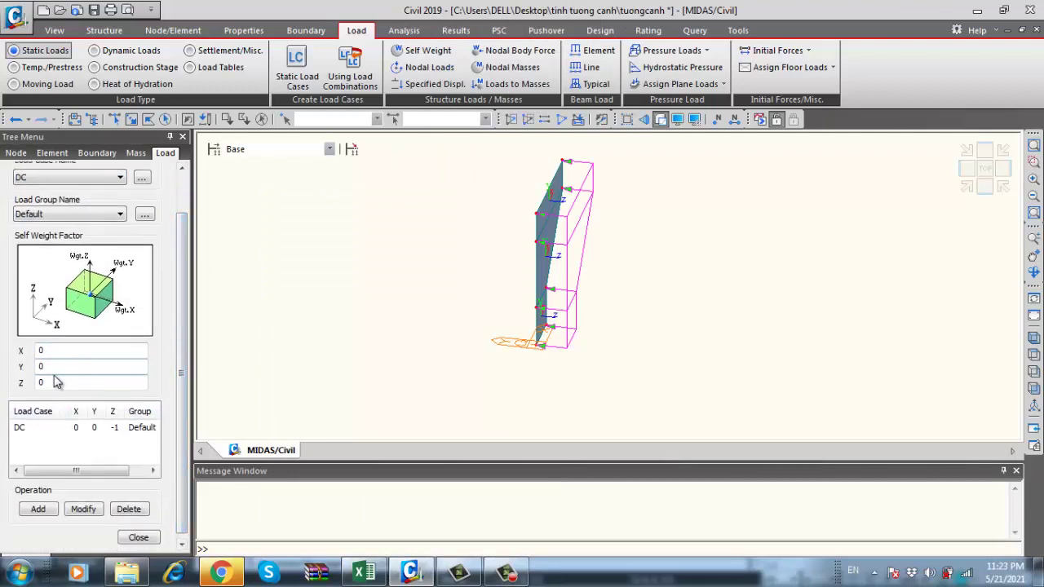
pyautogui.click(81, 428)
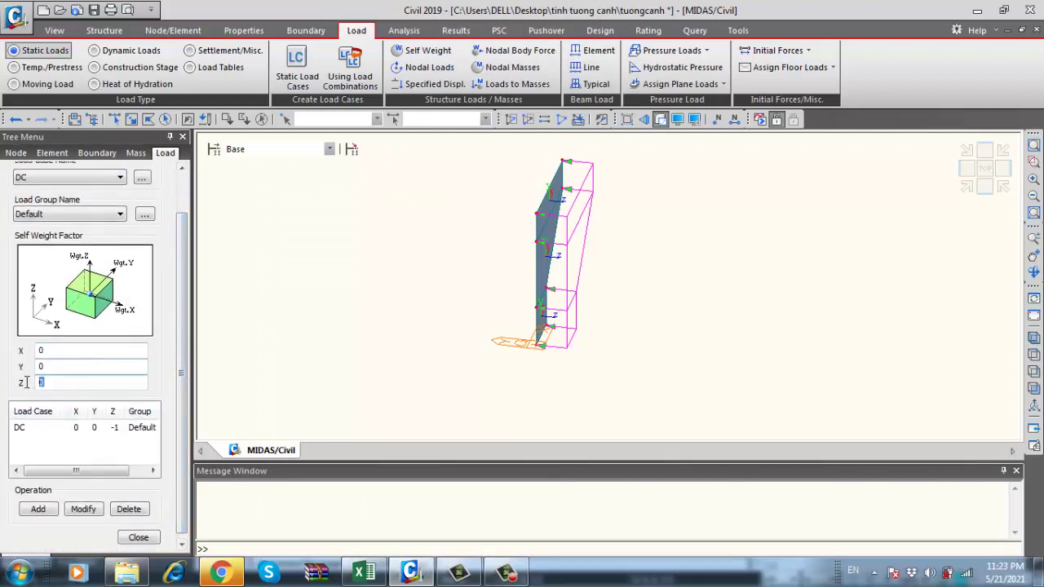
pyautogui.click(69, 430)
pyautogui.click(81, 510)
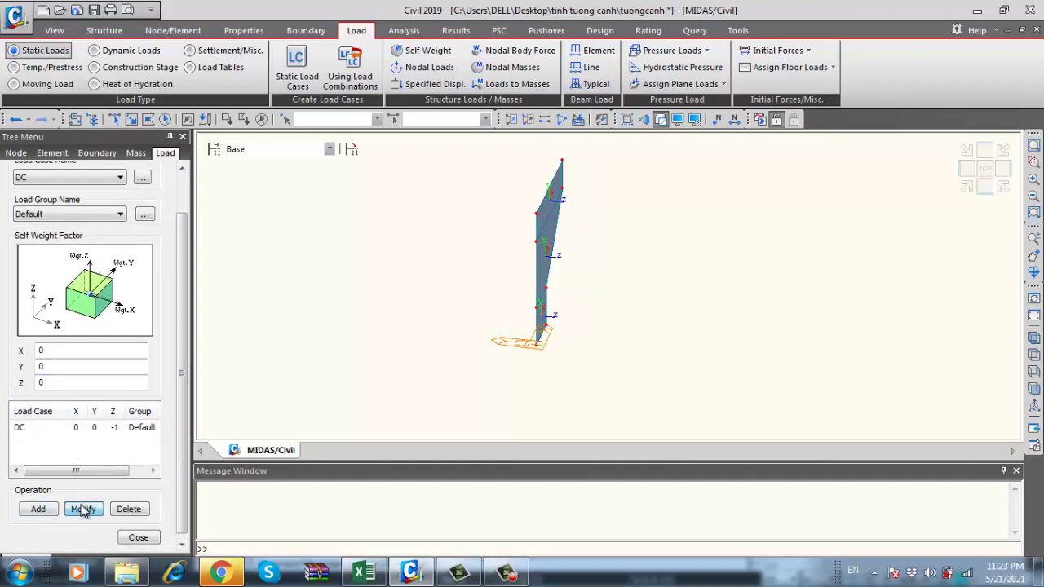
pyautogui.click(95, 430)
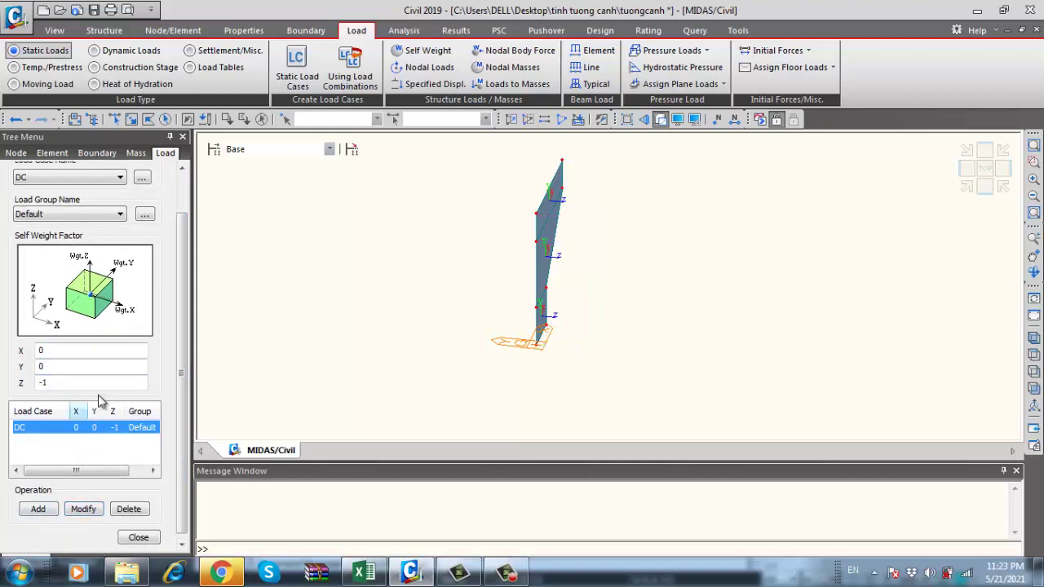
pyautogui.click(140, 538)
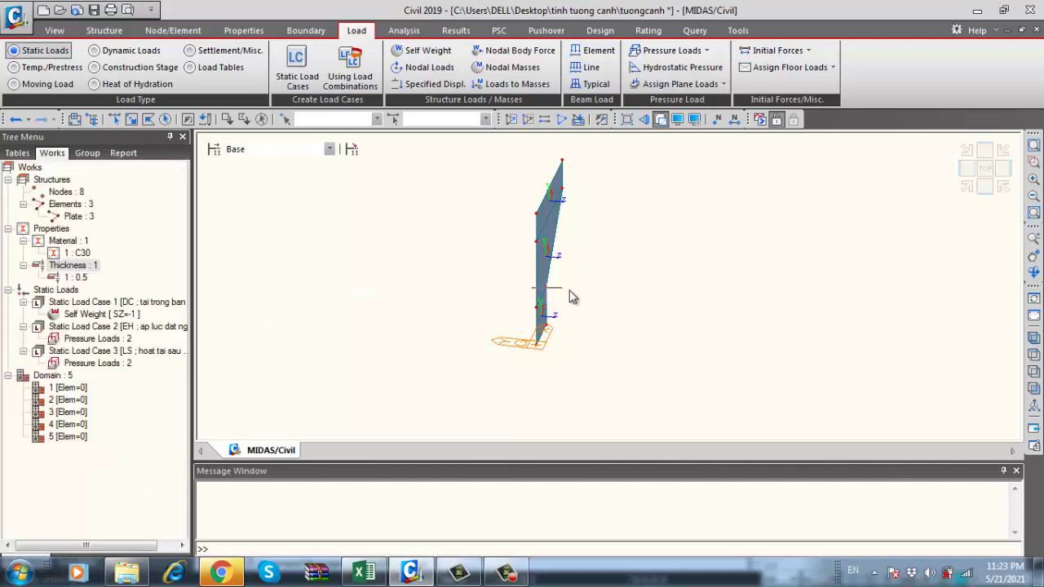
# Start a window selection on the wing wall plates
pyautogui.moveTo(570, 296); pyautogui.dragTo(601, 317, button='middle')
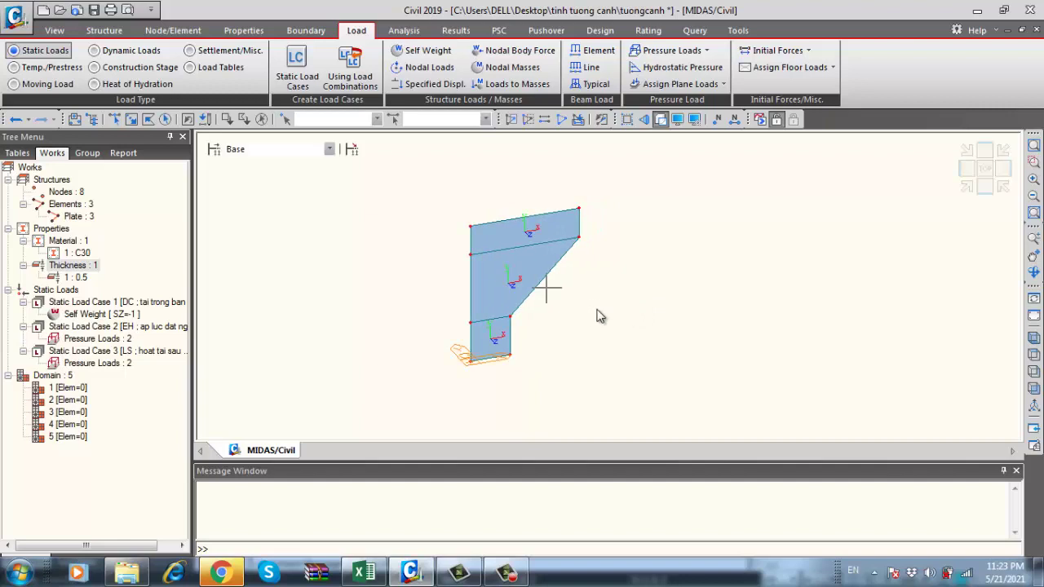
pyautogui.click(132, 119)
pyautogui.moveTo(642, 309); pyautogui.dragTo(671, 308, button='middle')
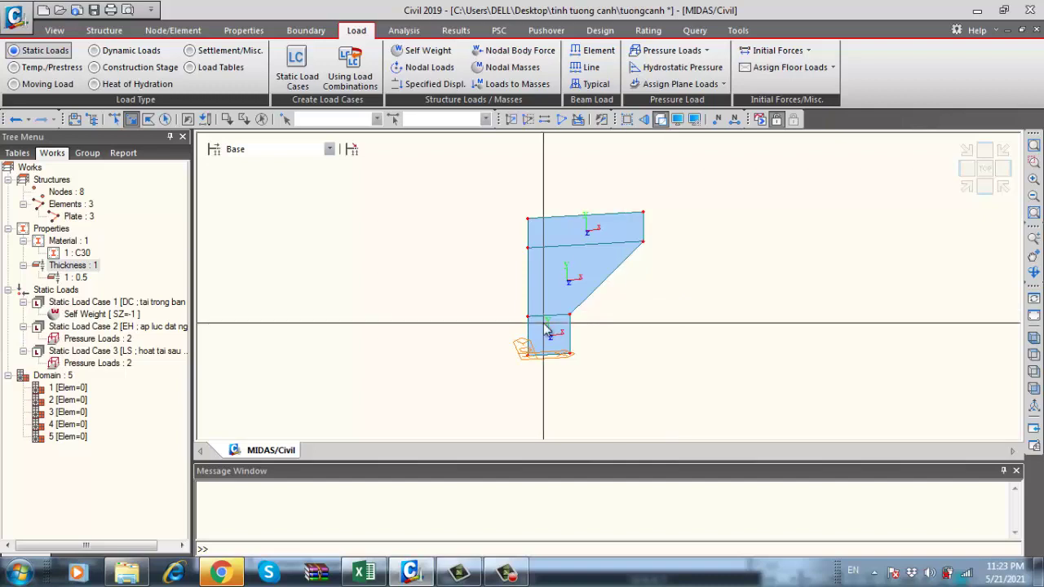